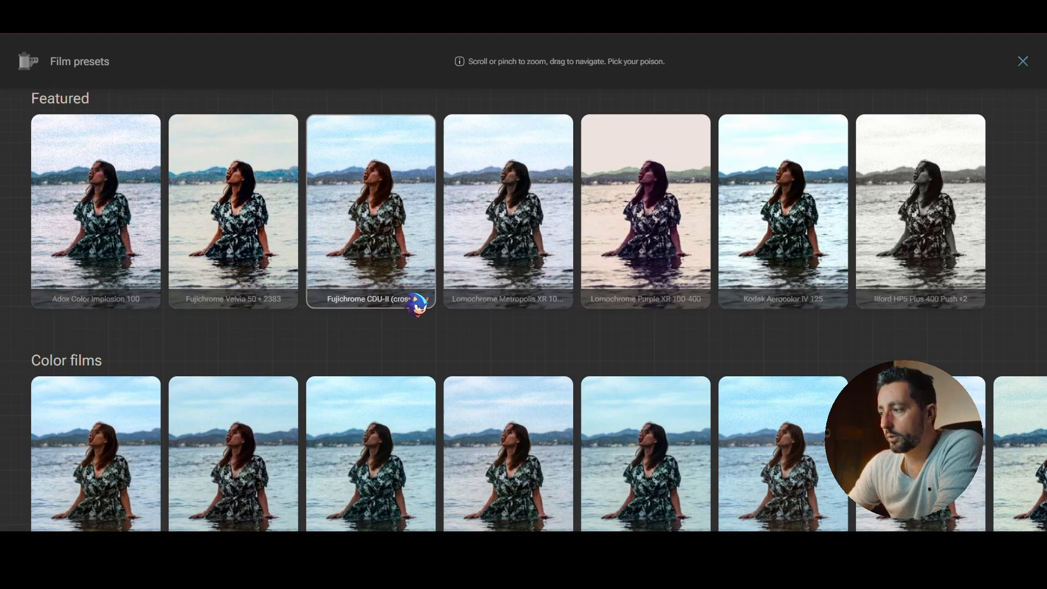
# Examine the featured and color film presets on the photo at different magnifications.
pyautogui.scroll(3, 408, 297)
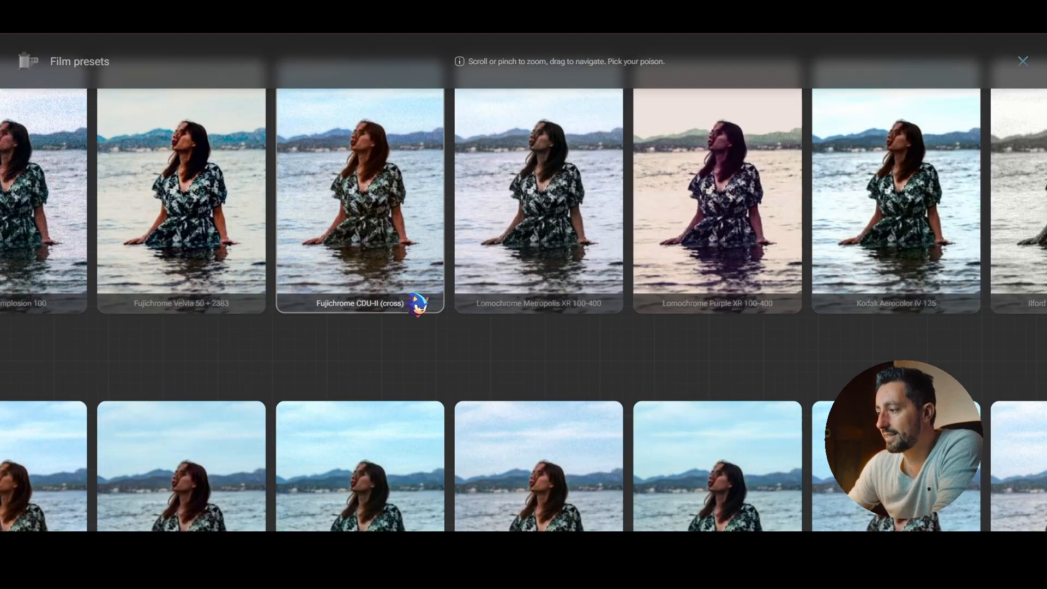
pyautogui.scroll(-4, 408, 297)
pyautogui.scroll(3, 424, 383)
pyautogui.moveTo(402, 353); pyautogui.dragTo(519, 180)
pyautogui.scroll(3, 218, 323)
pyautogui.moveTo(218, 323); pyautogui.dragTo(368, 363)
pyautogui.scroll(-3, 327, 458)
pyautogui.moveTo(616, 392)
pyautogui.mouseDown()
pyautogui.moveTo(430, 348)
pyautogui.moveTo(447, 339)
pyautogui.moveTo(435, 82)
pyautogui.moveTo(447, 159)
pyautogui.moveTo(435, 281)
pyautogui.moveTo(417, 49)
pyautogui.mouseUp()
pyautogui.scroll(-3, 431, 348)
pyautogui.moveTo(568, 438); pyautogui.dragTo(516, 322)
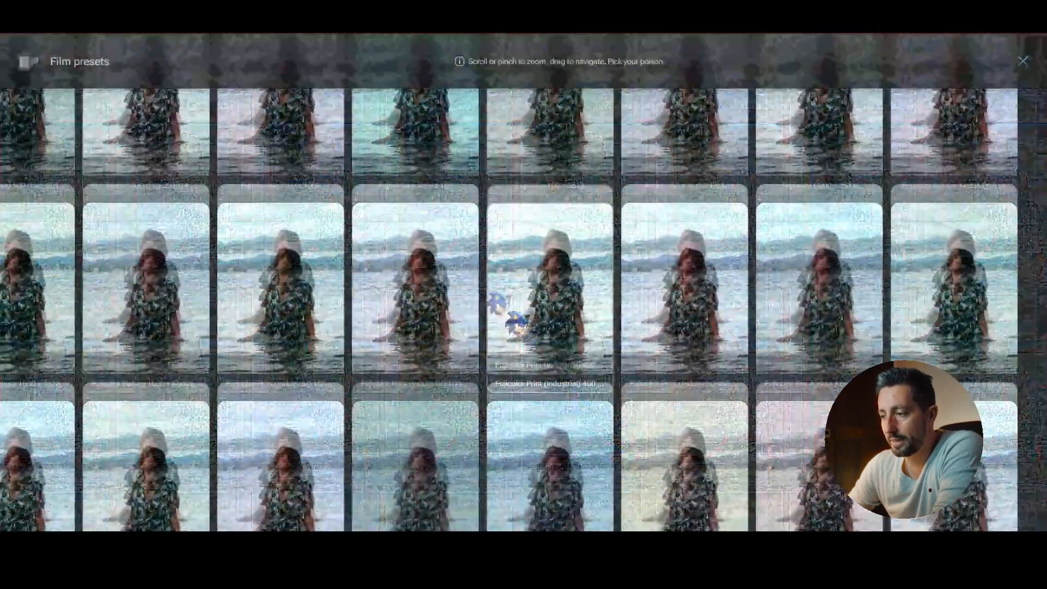
# Compare the Fujicolor Superia 200, Fujifilm FP-100c and Fujifilm Instax presets up close.
pyautogui.moveTo(409, 330); pyautogui.dragTo(407, 185)
pyautogui.scroll(4, 428, 306)
pyautogui.moveTo(397, 339); pyautogui.dragTo(878, 267)
pyautogui.moveTo(763, 298); pyautogui.dragTo(241, 284)
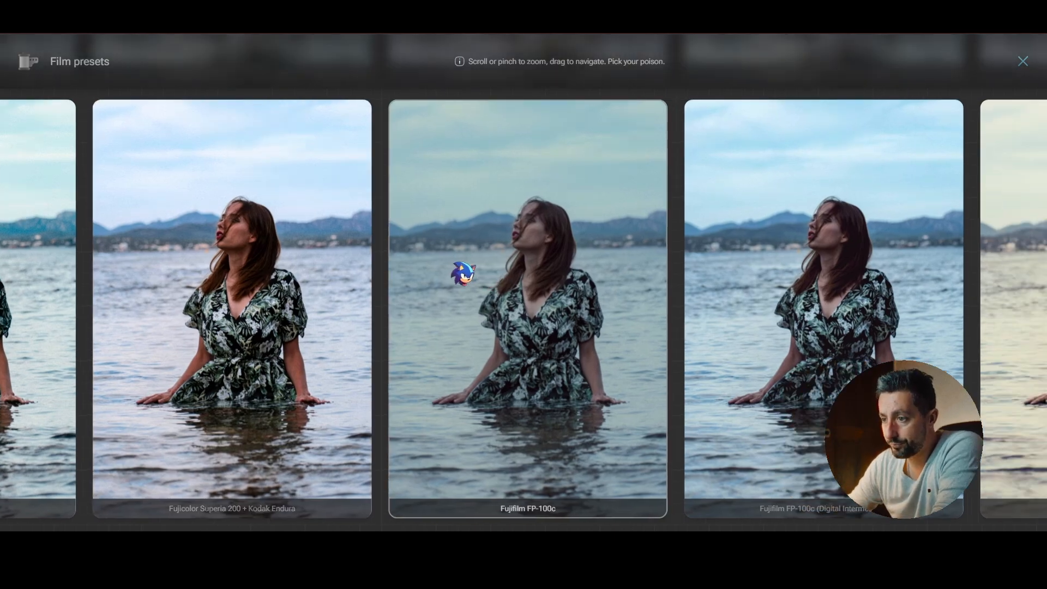
pyautogui.moveTo(460, 271); pyautogui.dragTo(127, 275)
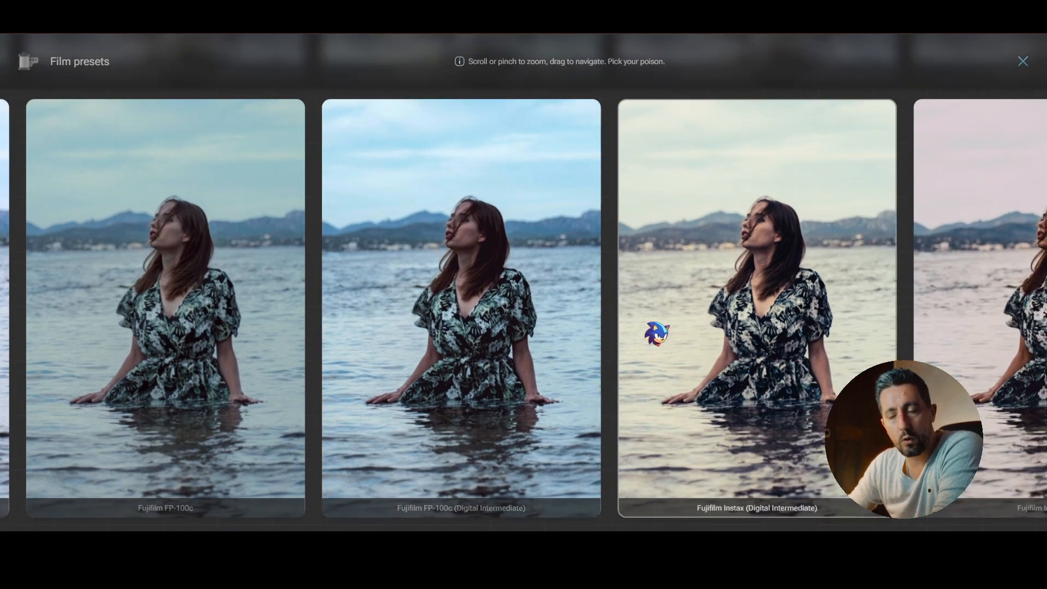
pyautogui.moveTo(656, 331); pyautogui.dragTo(357, 159)
# Compare the Kodak Ektachrome, Ektar 25, Gold 200, Kodachrome 64 and Ultramax 400 presets up close.
pyautogui.moveTo(451, 343); pyautogui.dragTo(176, 76)
pyautogui.moveTo(166, 243); pyautogui.dragTo(857, 276)
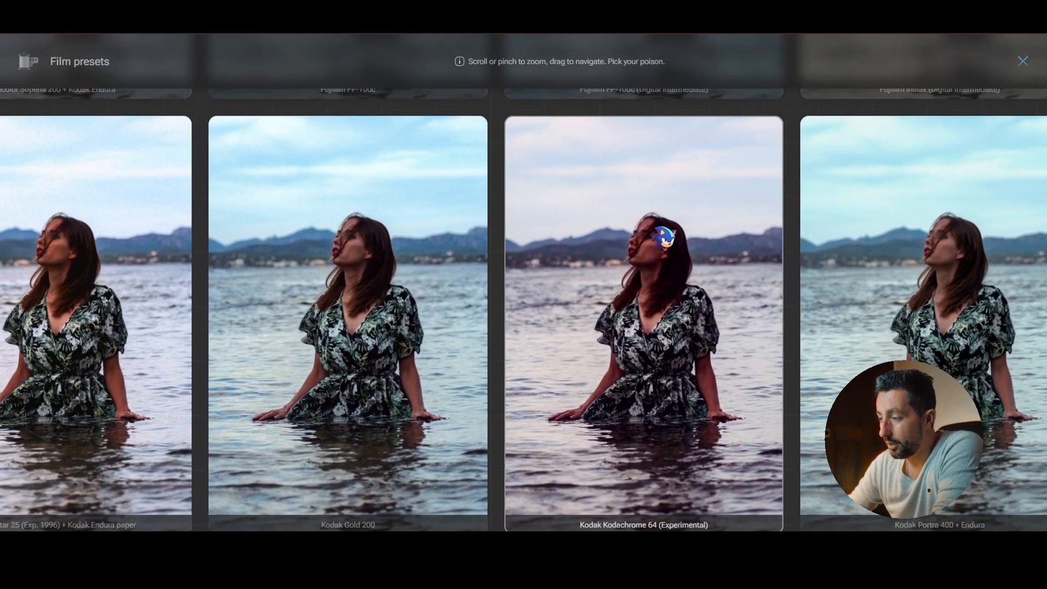
pyautogui.moveTo(648, 293); pyautogui.dragTo(813, 240)
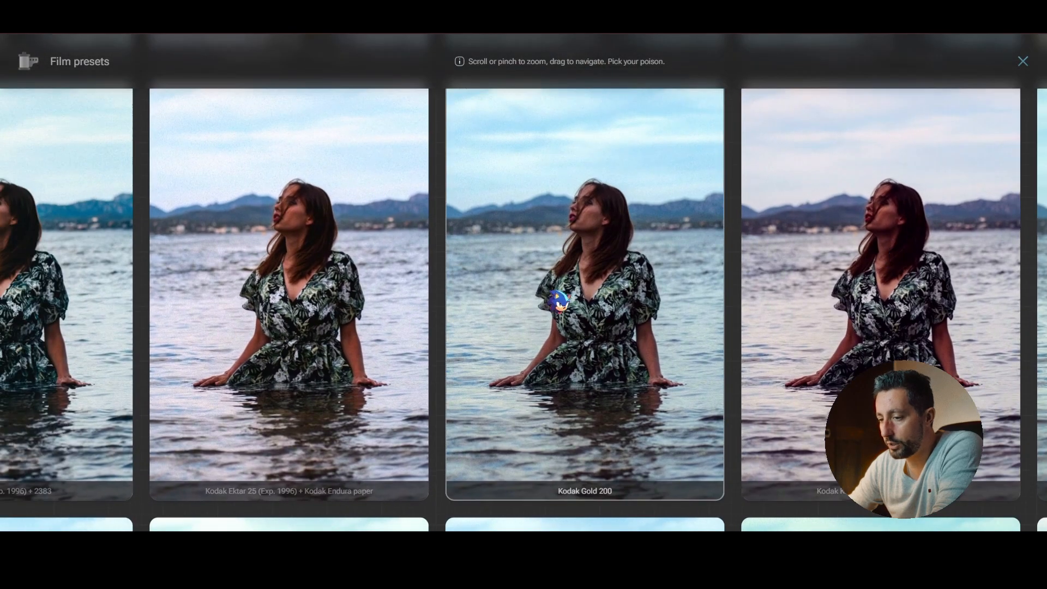
pyautogui.moveTo(362, 316); pyautogui.dragTo(862, 319)
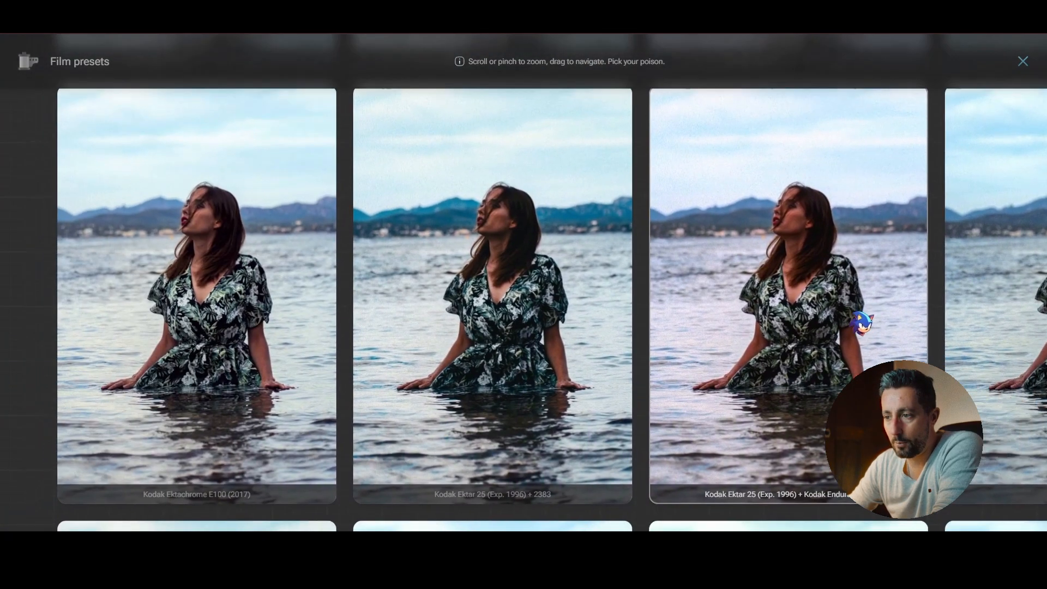
pyautogui.moveTo(544, 350); pyautogui.dragTo(472, 130)
pyautogui.moveTo(380, 395); pyautogui.dragTo(494, 282)
pyautogui.moveTo(811, 365); pyautogui.dragTo(388, 373)
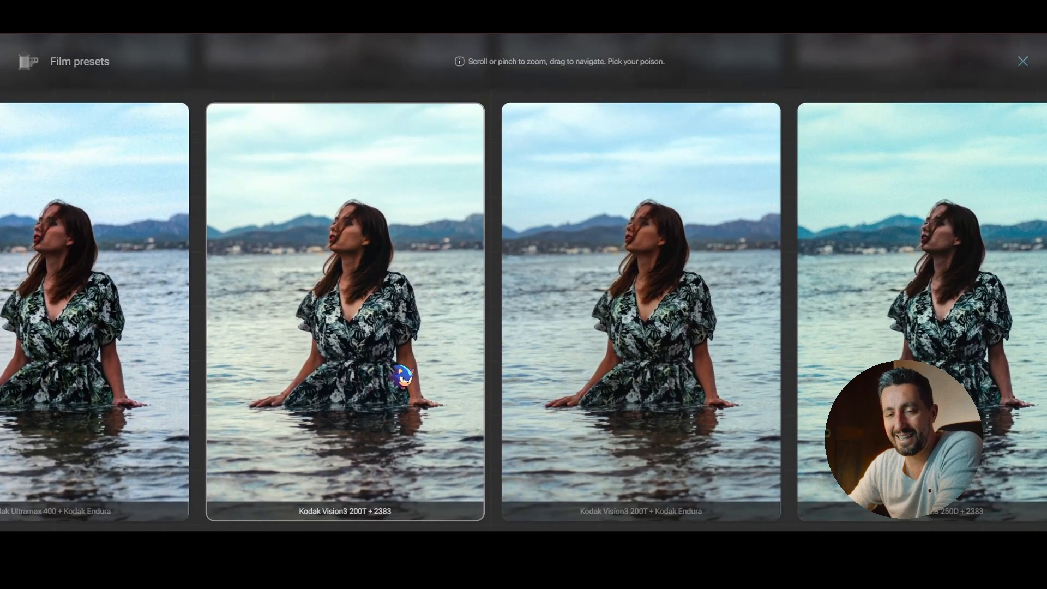
# Apply the ORWO Chrom UT21 Daylight (Exp. 1992) film preset to the photo.
pyautogui.moveTo(614, 380); pyautogui.dragTo(392, 355)
pyautogui.moveTo(631, 305); pyautogui.dragTo(355, 304)
pyautogui.moveTo(689, 277); pyautogui.dragTo(351, 289)
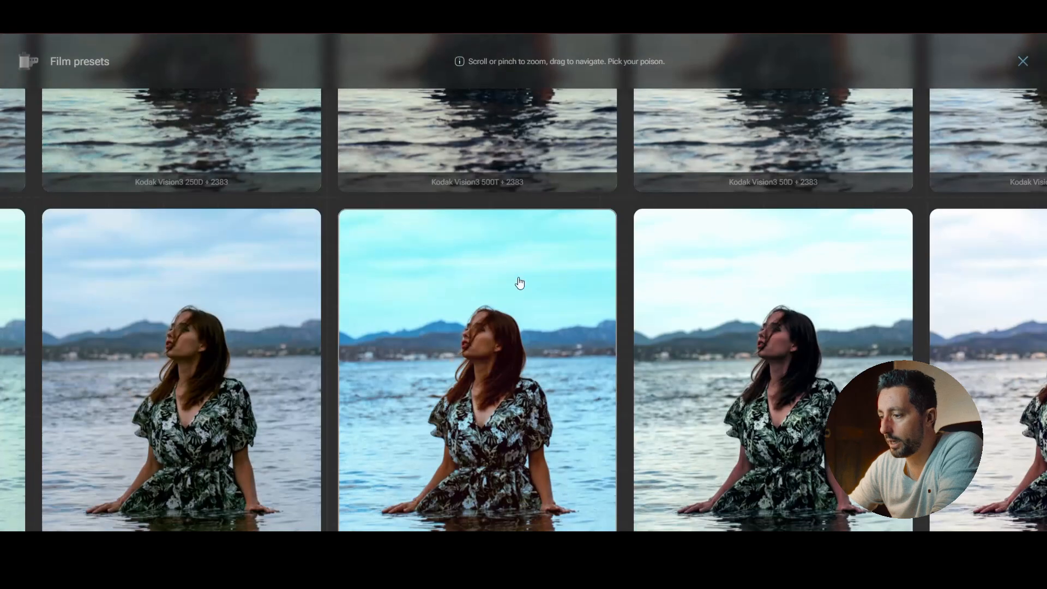
pyautogui.click(518, 283)
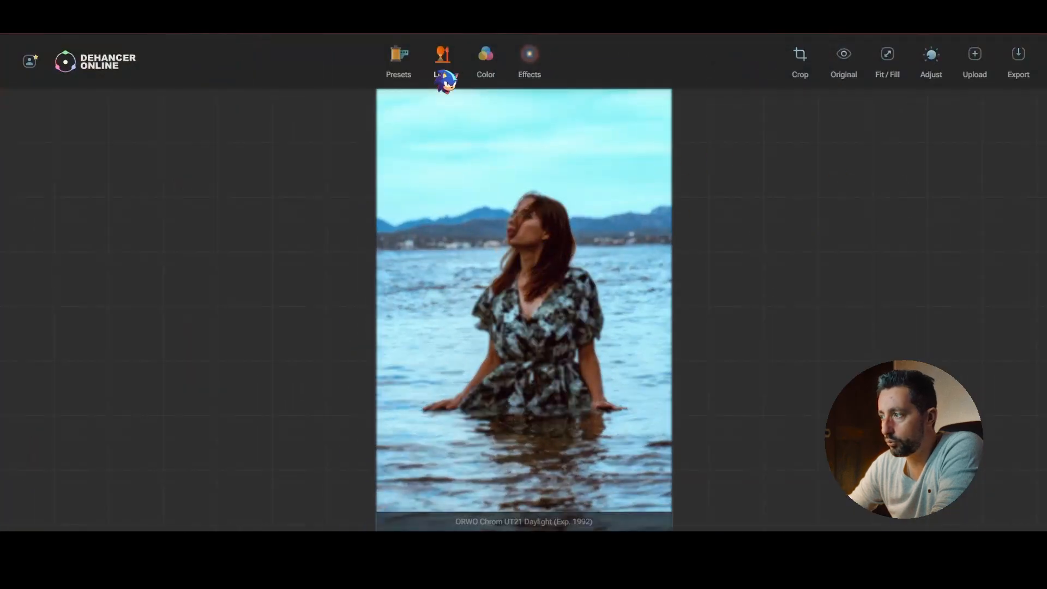
# Reopen the film presets and examine the black and white films, including Fujifilm Neopan Acros 100 and Ilford HP5 Plus 400.
pyautogui.click(398, 60)
pyautogui.scroll(-3, 472, 286)
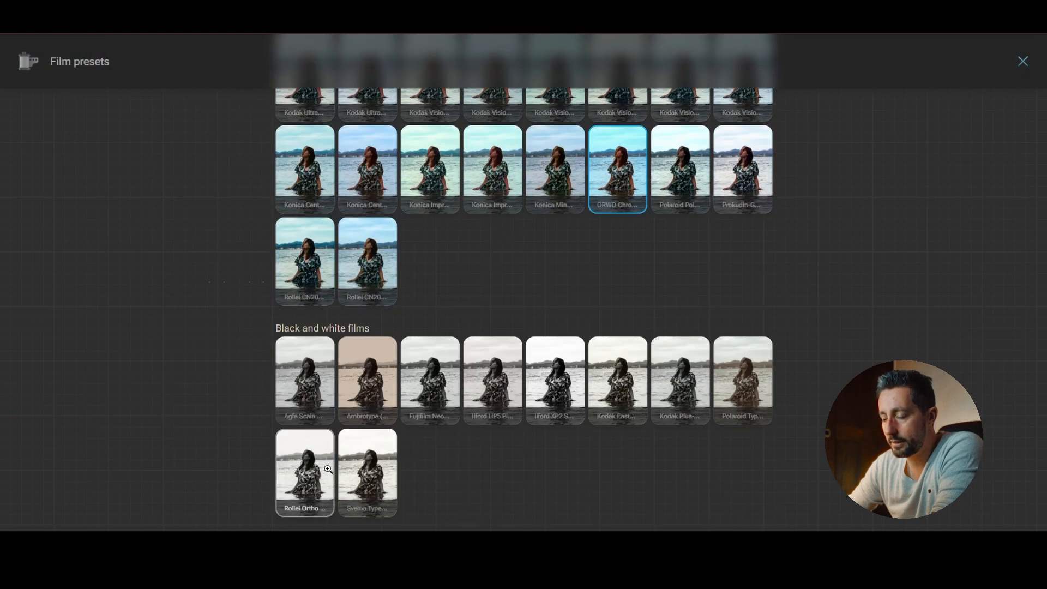
pyautogui.scroll(3, 328, 468)
pyautogui.scroll(2, 200, 256)
pyautogui.moveTo(198, 257); pyautogui.dragTo(435, 239)
pyautogui.scroll(1, 244, 343)
pyautogui.moveTo(165, 342); pyautogui.dragTo(296, 359)
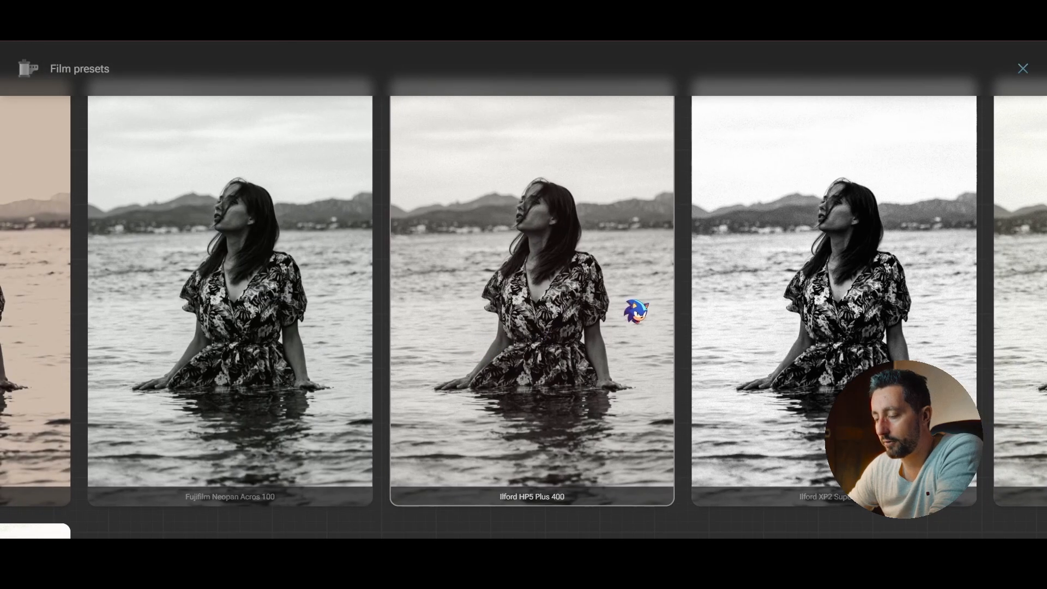
pyautogui.moveTo(636, 312); pyautogui.dragTo(518, 320)
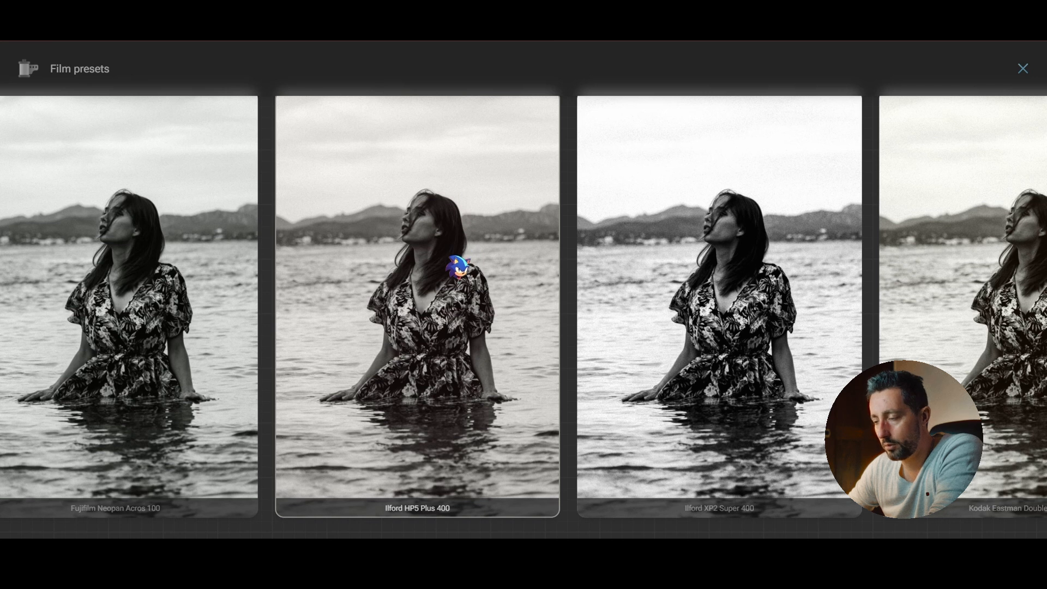
# Compare the Ilford XP2 Super 400, Kodak Eastman Double-X 5222, Kodak Plus-X Pan 125 and Polaroid Type 100 Sepia presets.
pyautogui.click(587, 350)
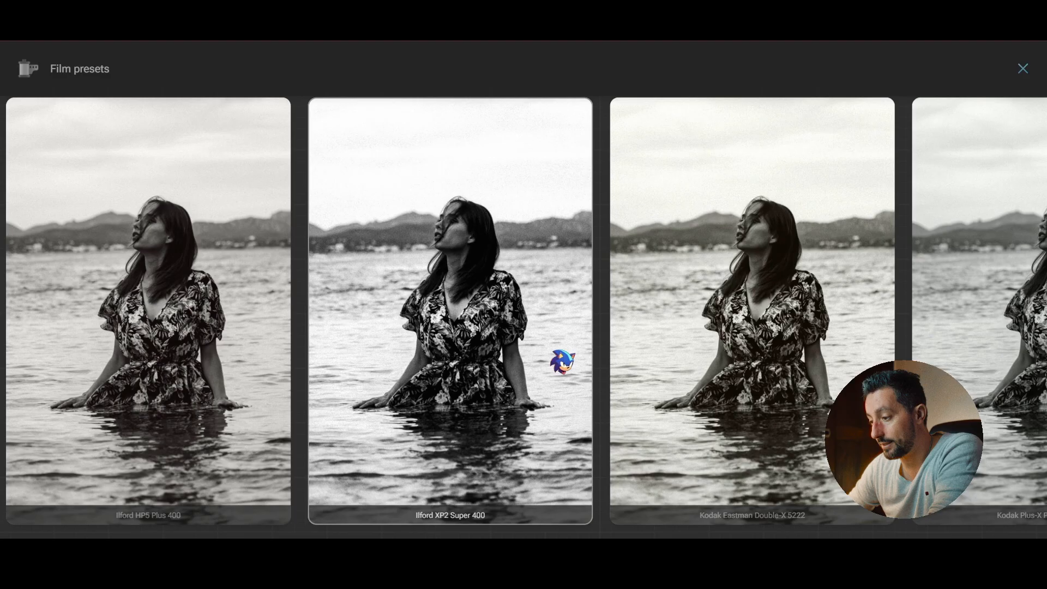
pyautogui.moveTo(563, 362); pyautogui.dragTo(396, 346)
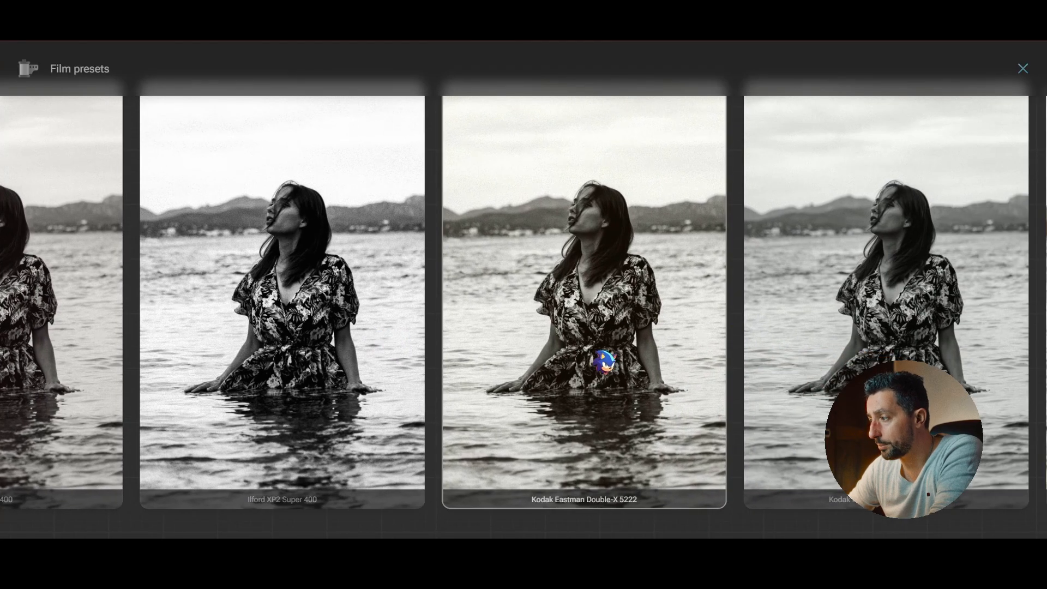
pyautogui.moveTo(573, 415); pyautogui.dragTo(449, 422)
pyautogui.moveTo(788, 330); pyautogui.dragTo(533, 374)
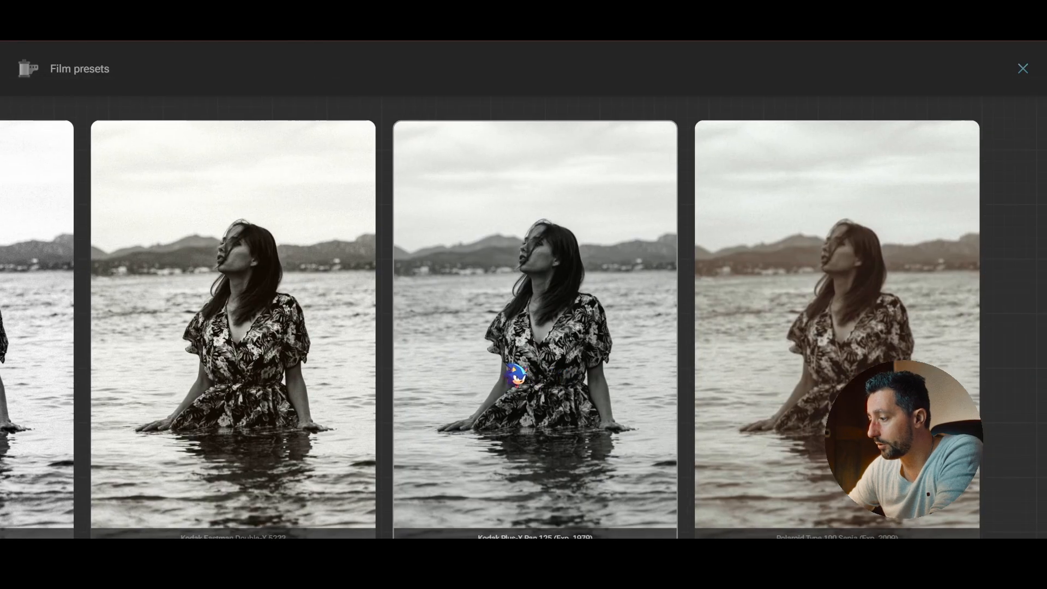
pyautogui.moveTo(583, 412); pyautogui.dragTo(657, 354)
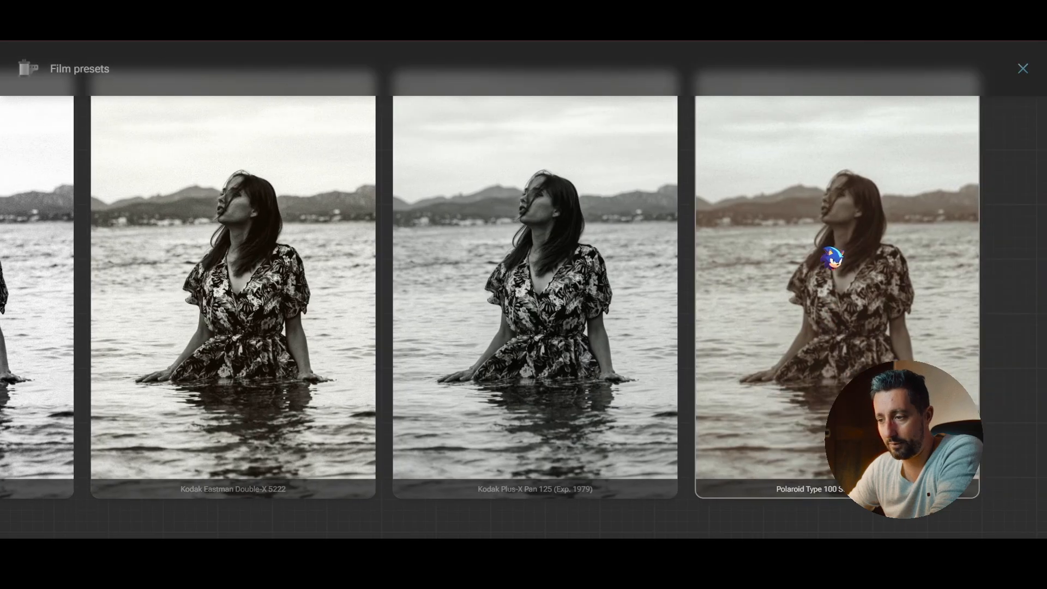
pyautogui.moveTo(17, 457); pyautogui.dragTo(768, 237)
pyautogui.moveTo(237, 294); pyautogui.dragTo(820, 262)
# Return to the color films and examine the Konica, Kodak, Fujifilm and Fujicolor presets again.
pyautogui.moveTo(584, 329); pyautogui.dragTo(447, 562)
pyautogui.scroll(-5, 696, 227)
pyautogui.moveTo(280, 233); pyautogui.dragTo(489, 470)
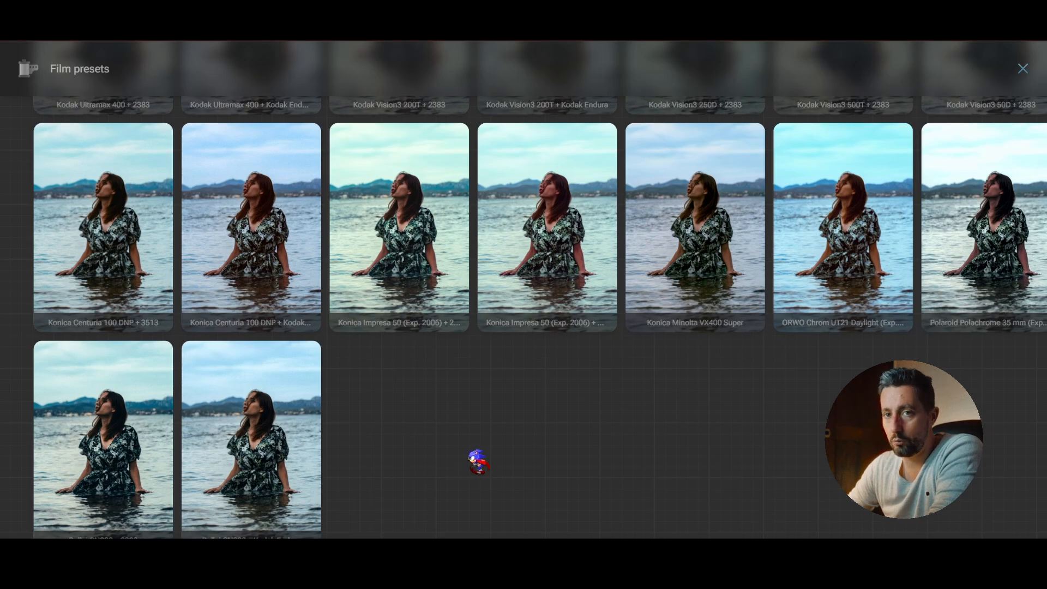
pyautogui.moveTo(582, 368); pyautogui.dragTo(390, 453)
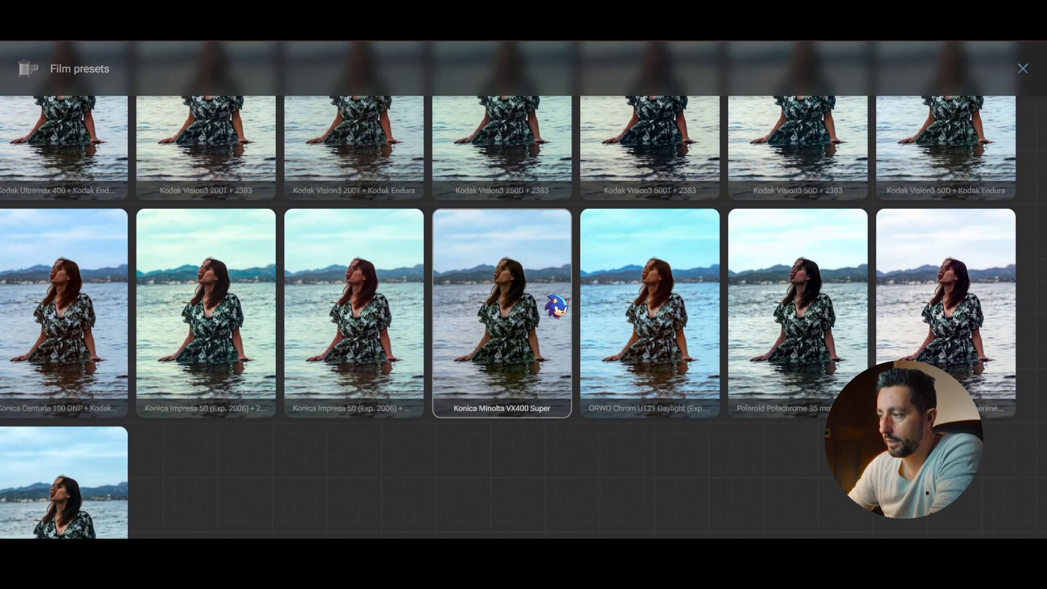
pyautogui.scroll(4, 556, 307)
pyautogui.moveTo(548, 268); pyautogui.dragTo(339, 506)
pyautogui.moveTo(445, 236); pyautogui.dragTo(554, 510)
pyautogui.moveTo(442, 259); pyautogui.dragTo(394, 457)
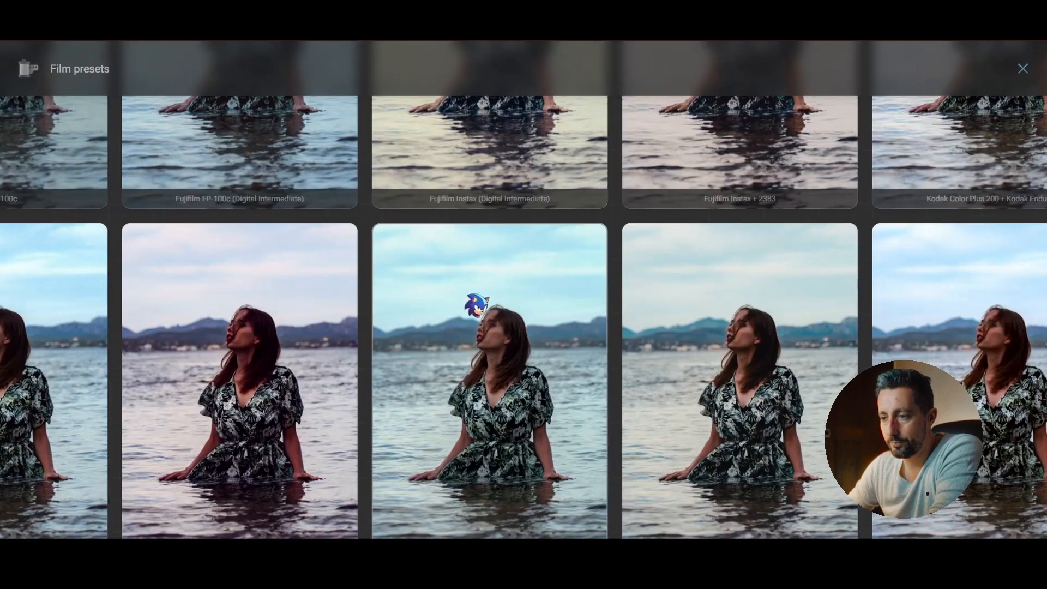
pyautogui.moveTo(455, 344); pyautogui.dragTo(392, 479)
pyautogui.moveTo(406, 346); pyautogui.dragTo(593, 447)
pyautogui.moveTo(348, 160); pyautogui.dragTo(630, 394)
pyautogui.moveTo(707, 324); pyautogui.dragTo(728, 92)
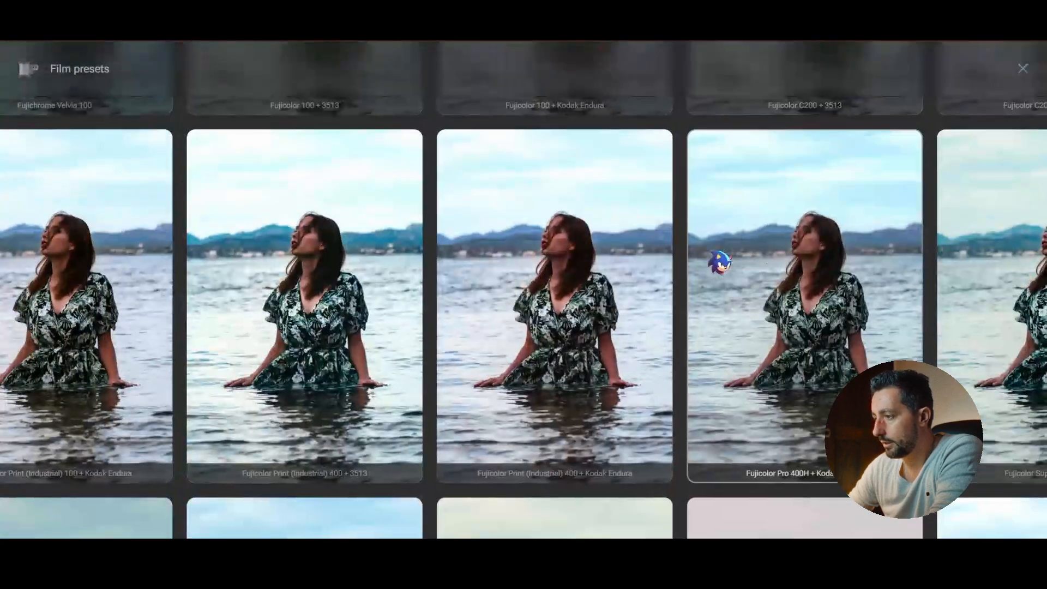
# Apply the Kodak Vision3 200T + 2383 film preset to the photo.
pyautogui.moveTo(755, 271); pyautogui.dragTo(376, 140)
pyautogui.moveTo(677, 390); pyautogui.dragTo(747, 110)
pyautogui.moveTo(528, 169); pyautogui.dragTo(787, 152)
pyautogui.moveTo(391, 229); pyautogui.dragTo(927, 262)
pyautogui.moveTo(680, 327); pyautogui.dragTo(560, 143)
pyautogui.moveTo(410, 330); pyautogui.dragTo(497, 220)
pyautogui.moveTo(554, 332); pyautogui.dragTo(545, 189)
pyautogui.moveTo(486, 347); pyautogui.dragTo(504, 164)
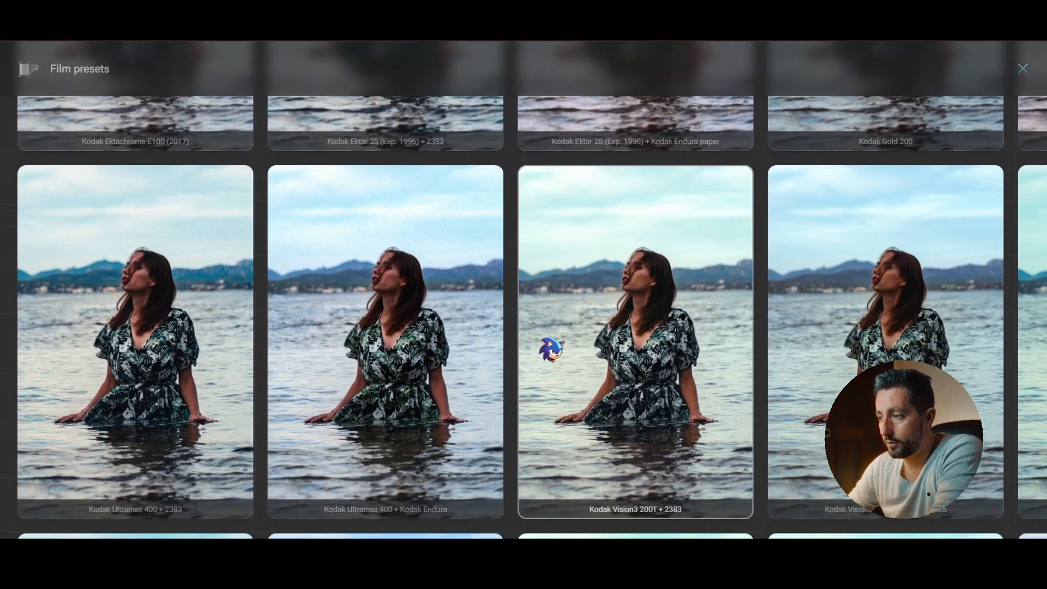
pyautogui.click(549, 345)
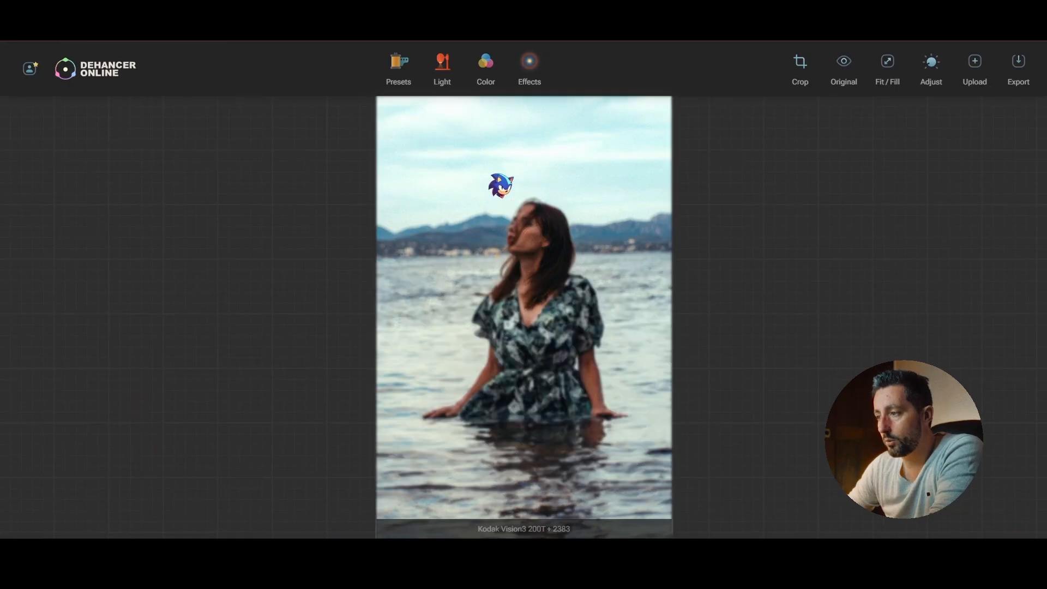
# Inspect the woman's face, hair and dress up close in the photo with the film preset applied.
pyautogui.scroll(5, 507, 278)
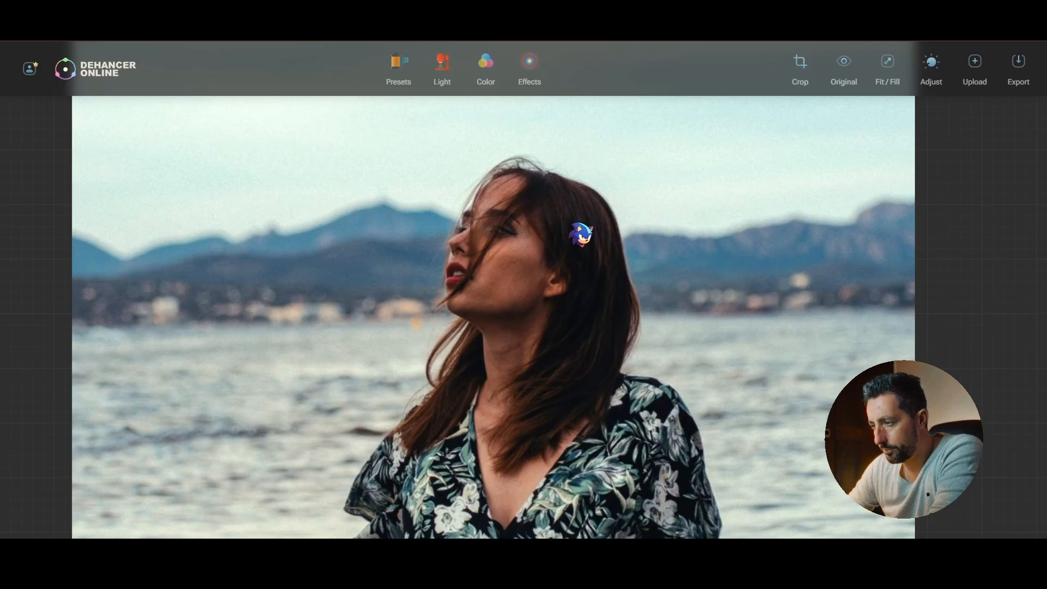
pyautogui.scroll(-5, 578, 236)
pyautogui.moveTo(590, 329)
pyautogui.mouseDown()
pyautogui.moveTo(590, 190)
pyautogui.moveTo(586, 310)
pyautogui.mouseUp()
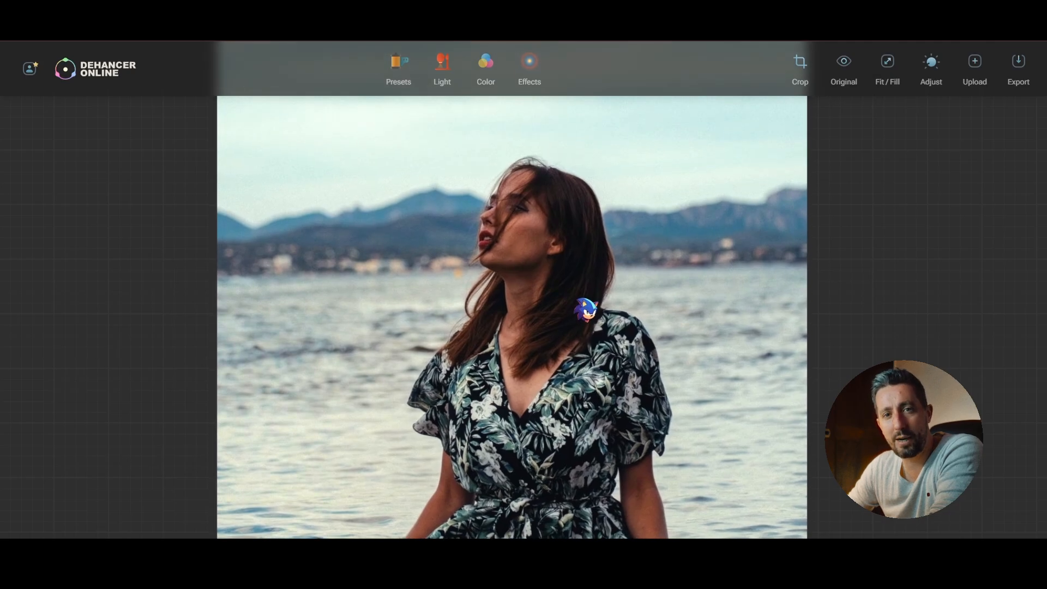
pyautogui.click(452, 83)
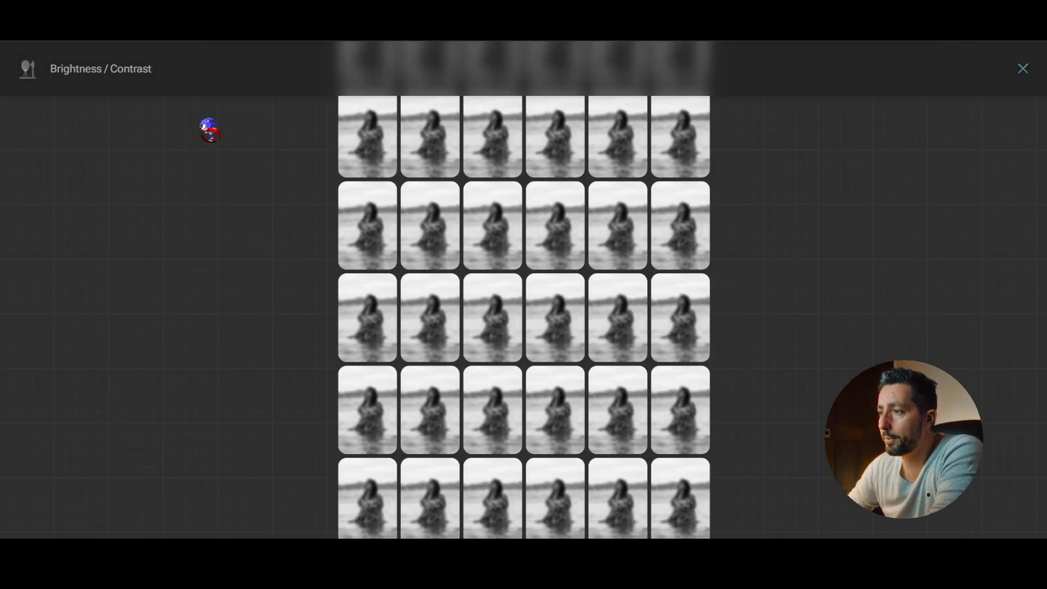
pyautogui.click(1022, 69)
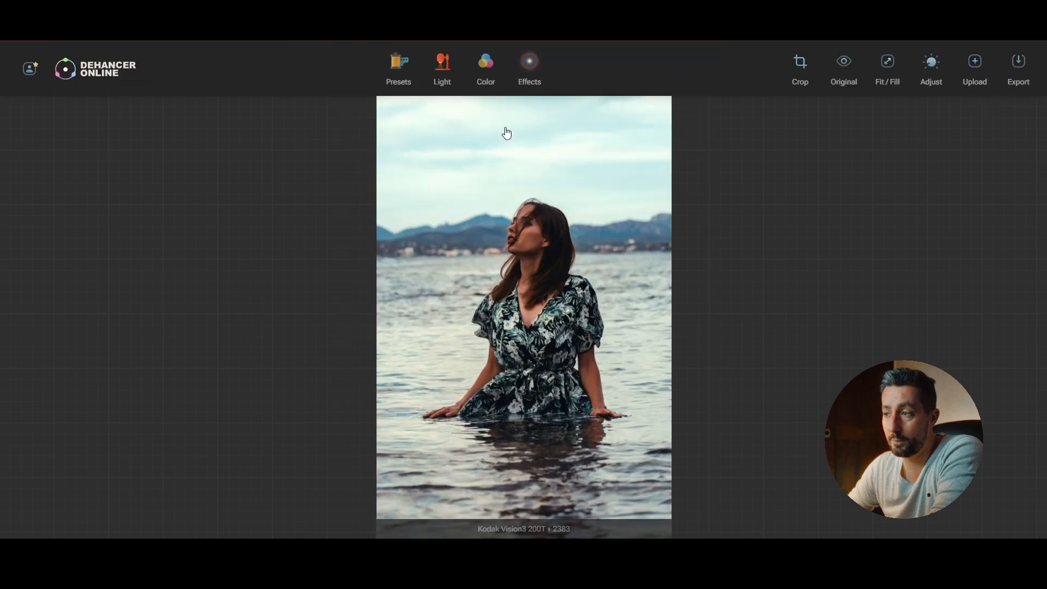
pyautogui.click(410, 68)
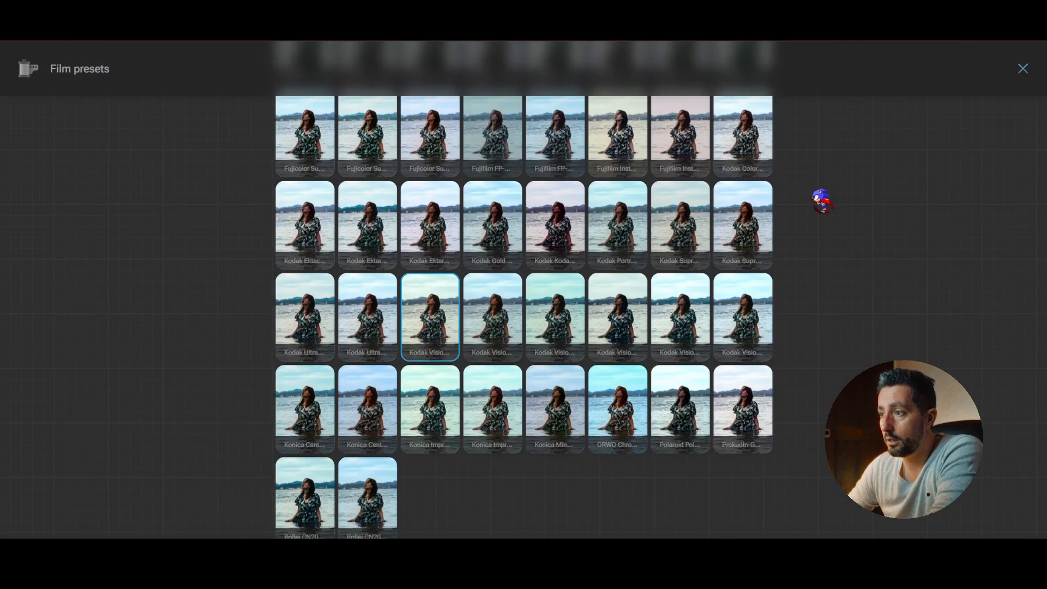
pyautogui.click(1022, 69)
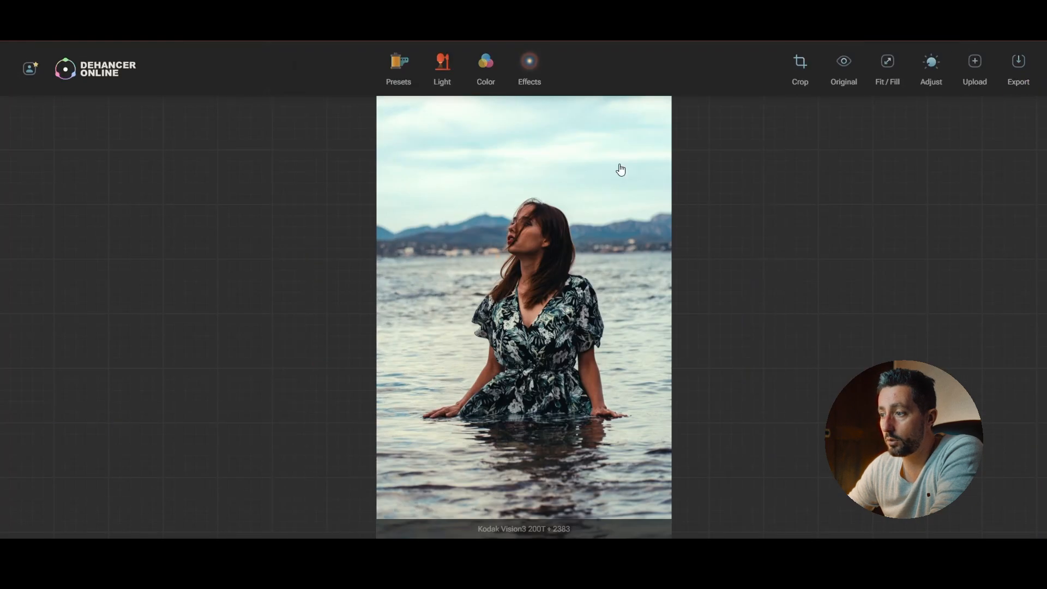
# Open the Brightness / Contrast variations and examine the grid of versions at different magnifications.
pyautogui.click(444, 69)
pyautogui.scroll(3, 514, 323)
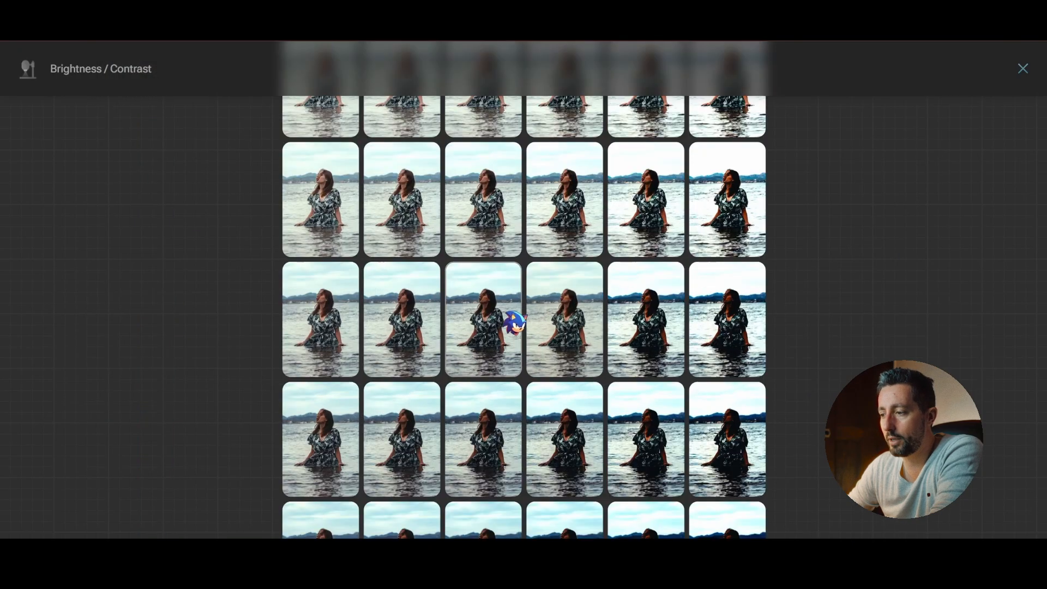
pyautogui.scroll(1, 504, 273)
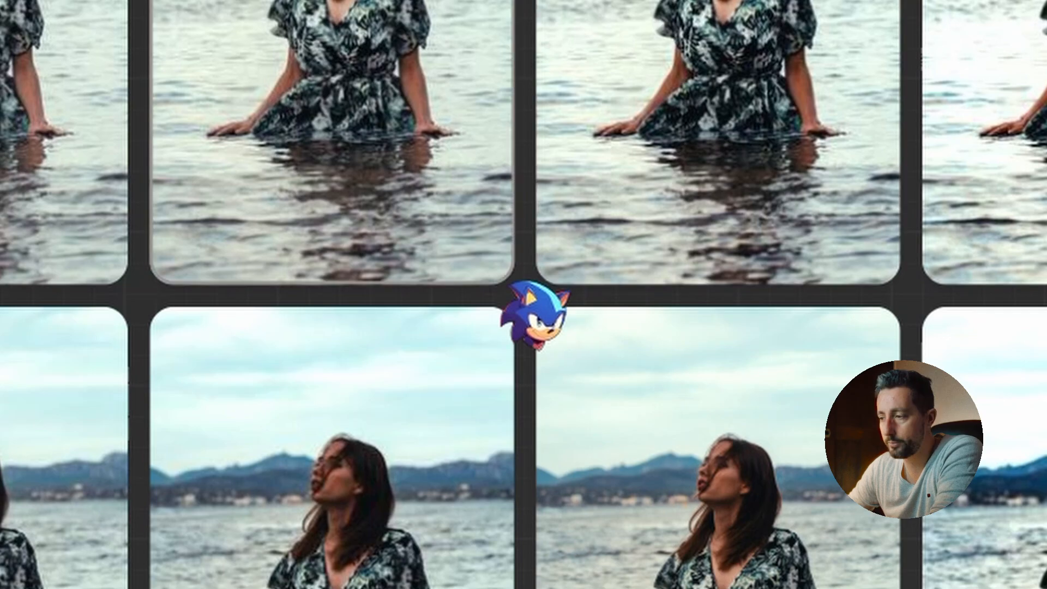
pyautogui.scroll(3, 520, 318)
pyautogui.scroll(-3, 519, 318)
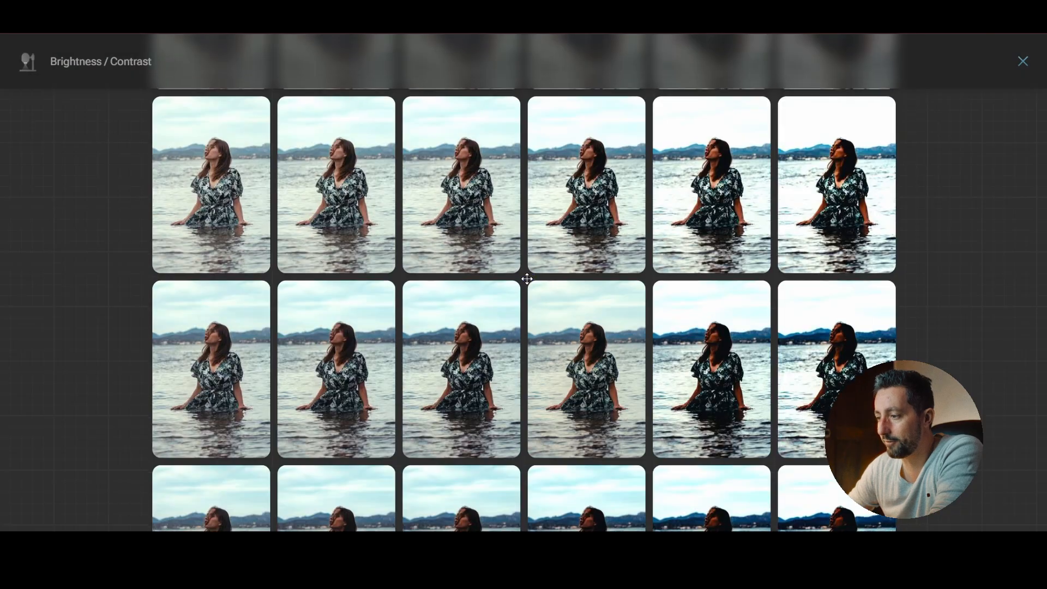
pyautogui.scroll(-3, 520, 327)
pyautogui.scroll(3, 519, 382)
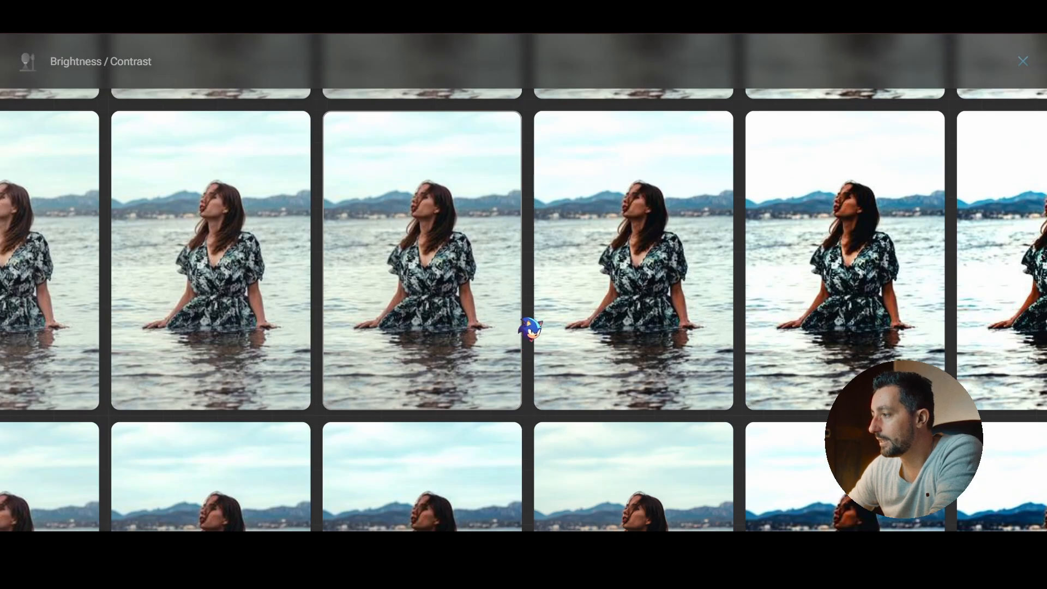
# Compare the central Brightness / Contrast variations and apply a brighter version to the photo.
pyautogui.moveTo(537, 321); pyautogui.dragTo(434, 330)
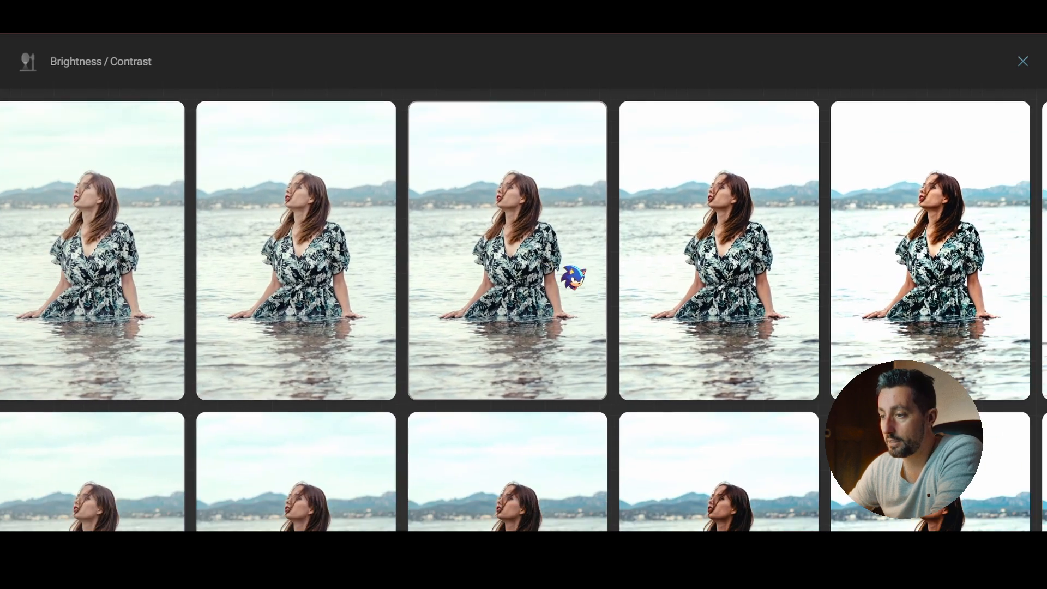
pyautogui.moveTo(573, 277); pyautogui.dragTo(491, 109)
pyautogui.scroll(-3, 486, 169)
pyautogui.scroll(3, 519, 211)
pyautogui.moveTo(561, 170); pyautogui.dragTo(420, 322)
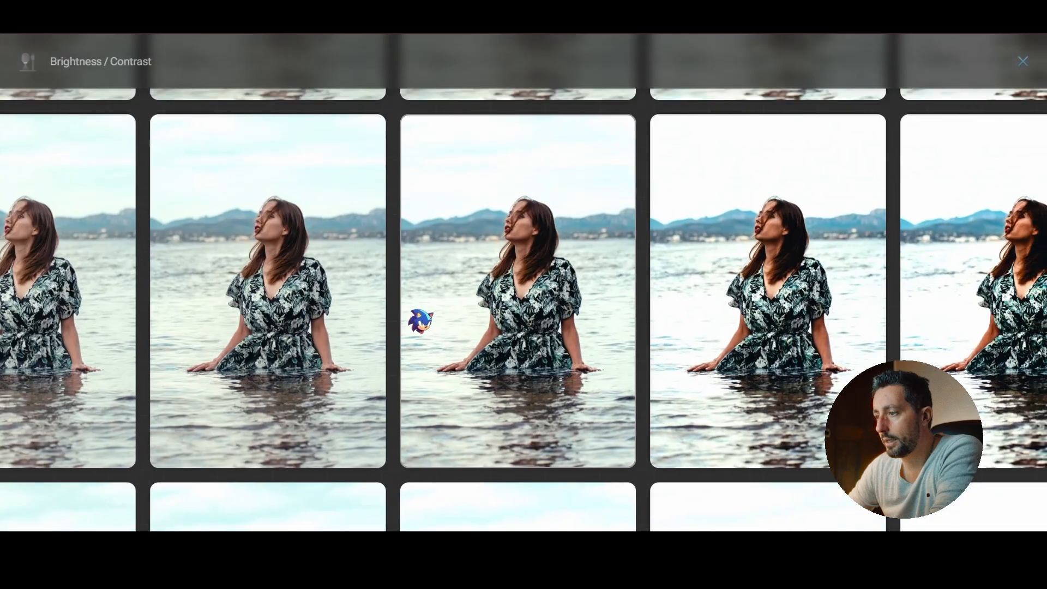
pyautogui.scroll(-3, 458, 262)
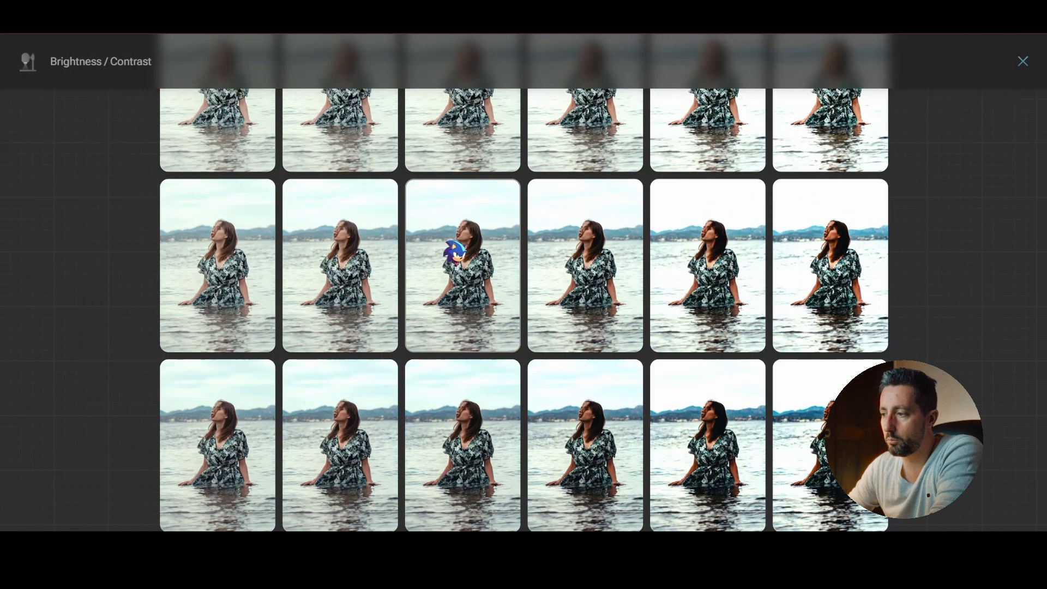
pyautogui.click(545, 336)
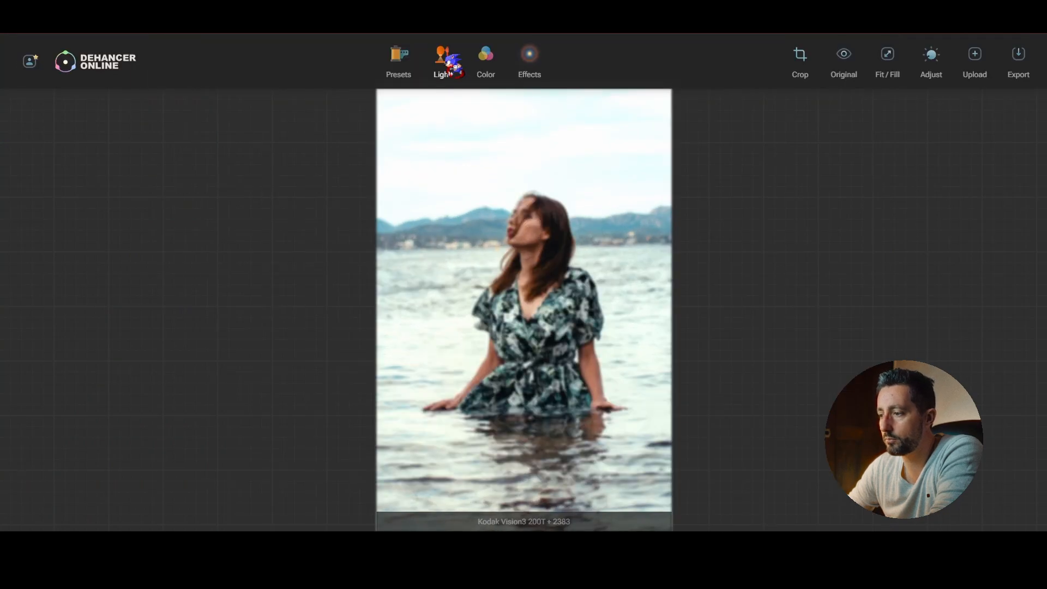
# Reopen the Brightness / Contrast variations and compare the lighter and medium versions of the portrait up close.
pyautogui.click(447, 60)
pyautogui.moveTo(528, 333); pyautogui.dragTo(553, 90)
pyautogui.moveTo(539, 254); pyautogui.dragTo(549, 403)
pyautogui.scroll(5, 533, 264)
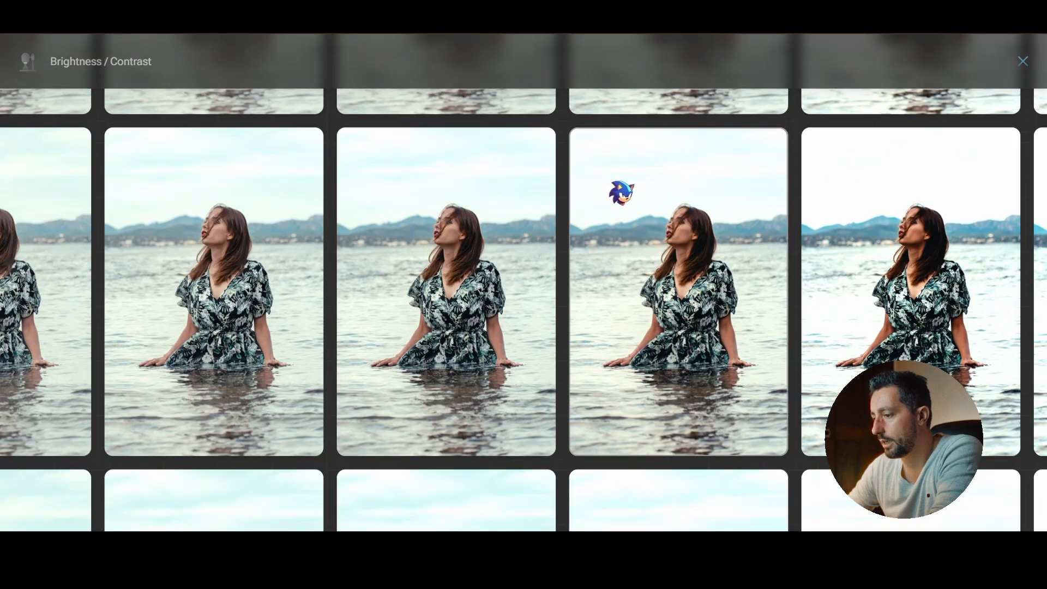
pyautogui.scroll(-2, 554, 278)
pyautogui.moveTo(573, 327); pyautogui.dragTo(579, 128)
pyautogui.scroll(2, 528, 304)
pyautogui.moveTo(491, 306); pyautogui.dragTo(451, 264)
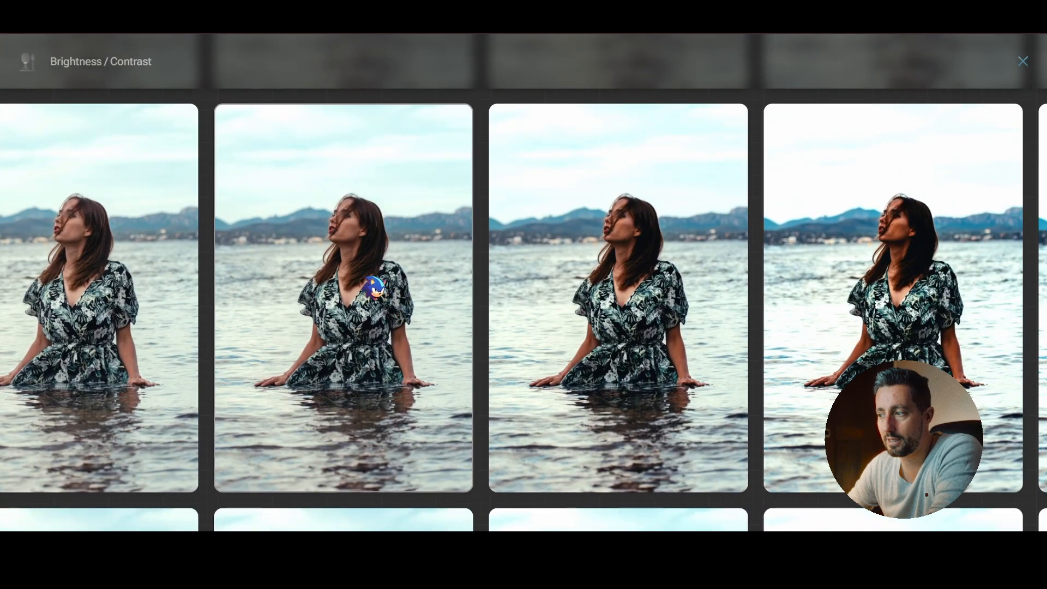
pyautogui.moveTo(375, 287); pyautogui.dragTo(300, 207)
pyautogui.scroll(-3, 423, 228)
pyautogui.moveTo(421, 301); pyautogui.dragTo(426, 96)
pyautogui.moveTo(438, 342); pyautogui.dragTo(433, 263)
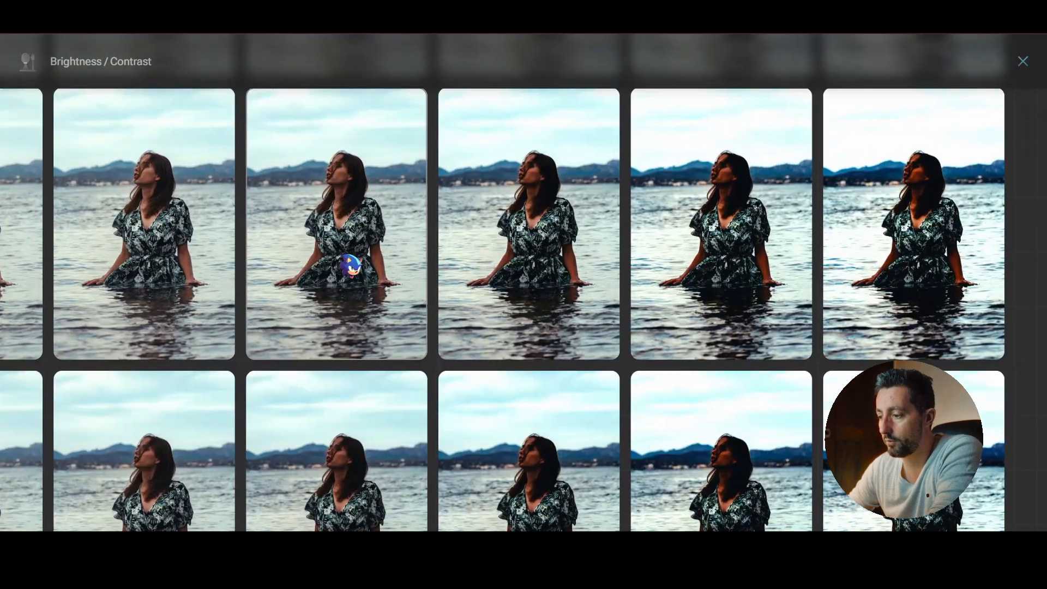
# Examine the darker, higher-contrast rows of the Brightness / Contrast grid at different magnifications.
pyautogui.moveTo(412, 426); pyautogui.dragTo(523, 256)
pyautogui.scroll(3, 524, 254)
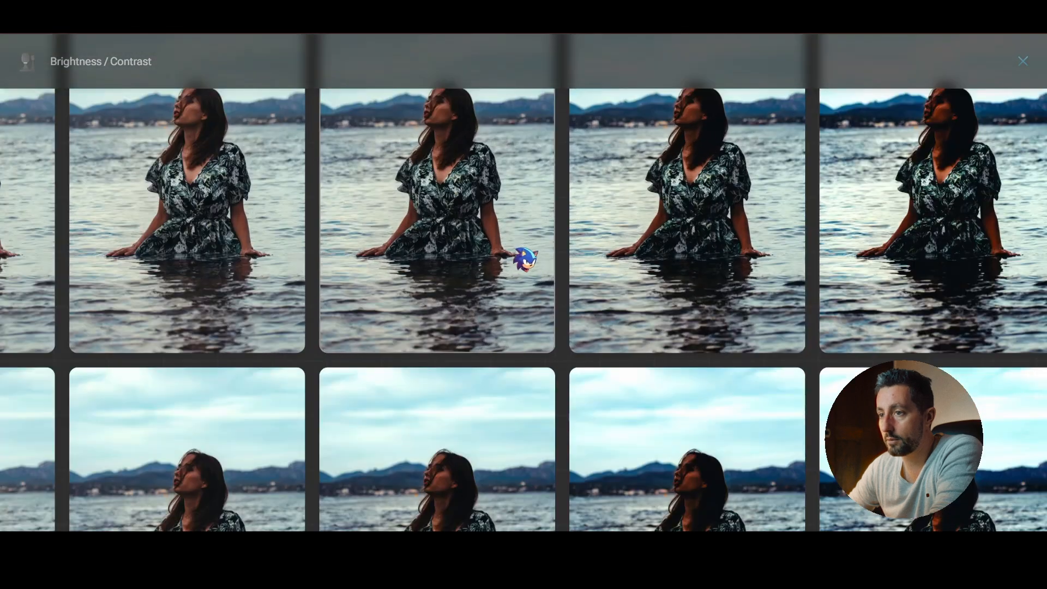
pyautogui.moveTo(556, 208); pyautogui.dragTo(597, 300)
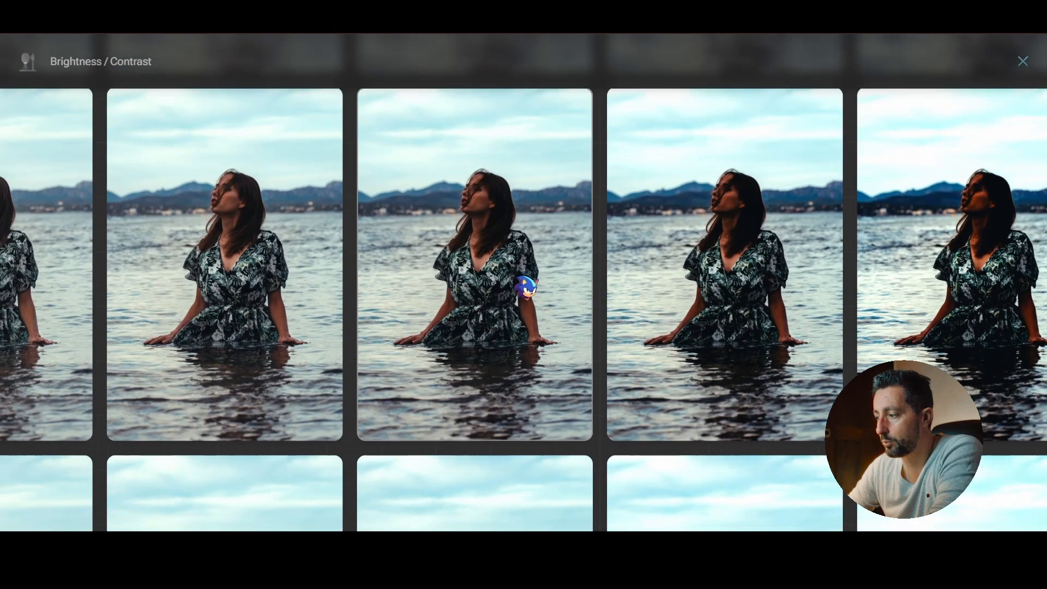
pyautogui.scroll(-3, 525, 287)
pyautogui.scroll(5, 554, 355)
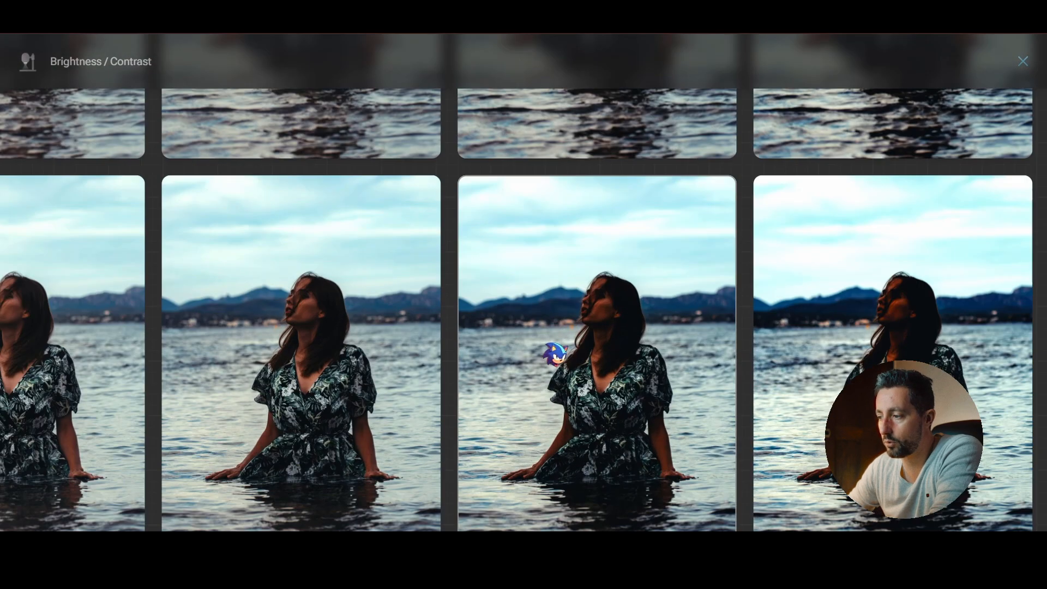
pyautogui.moveTo(590, 359); pyautogui.dragTo(589, 358)
pyautogui.moveTo(521, 347); pyautogui.dragTo(231, 276)
pyautogui.moveTo(658, 291); pyautogui.dragTo(1036, 333)
pyautogui.moveTo(416, 206); pyautogui.dragTo(528, 448)
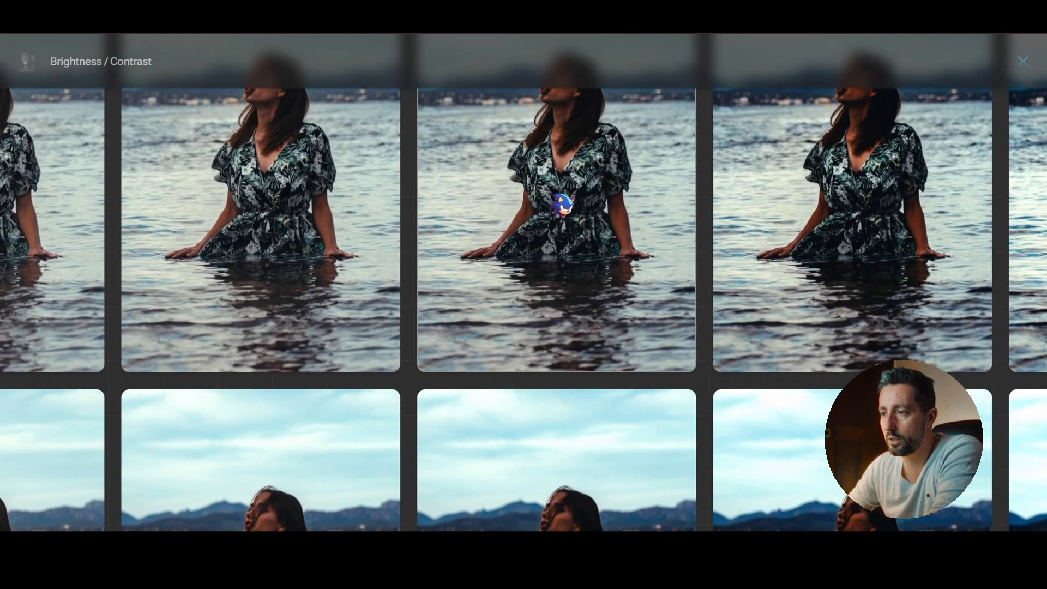
pyautogui.moveTo(563, 206); pyautogui.dragTo(556, 526)
pyautogui.moveTo(524, 210); pyautogui.dragTo(528, 361)
pyautogui.scroll(-3, 516, 212)
pyautogui.moveTo(571, 195); pyautogui.dragTo(573, 357)
pyautogui.scroll(2, 570, 355)
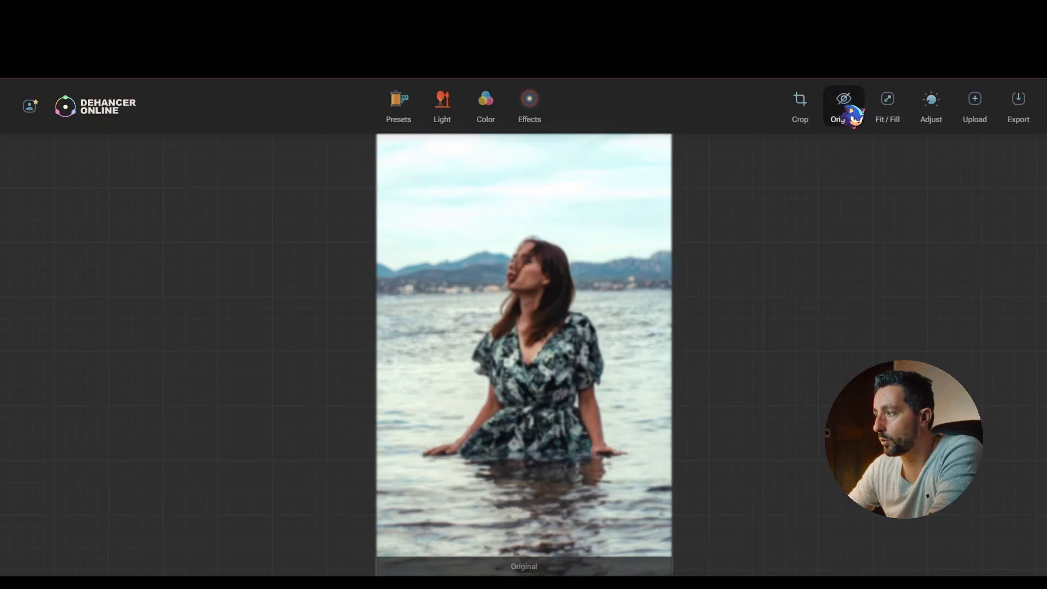
# Compare the original photo with the Kodak Vision3 200T + 2383 version by switching between the two.
pyautogui.click(845, 109)
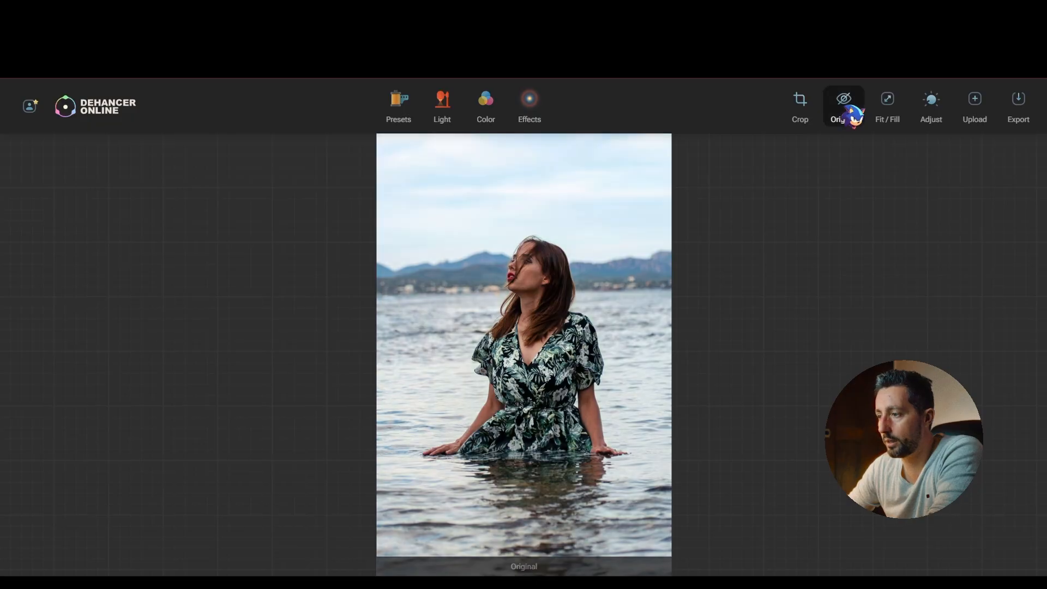
pyautogui.click(845, 109)
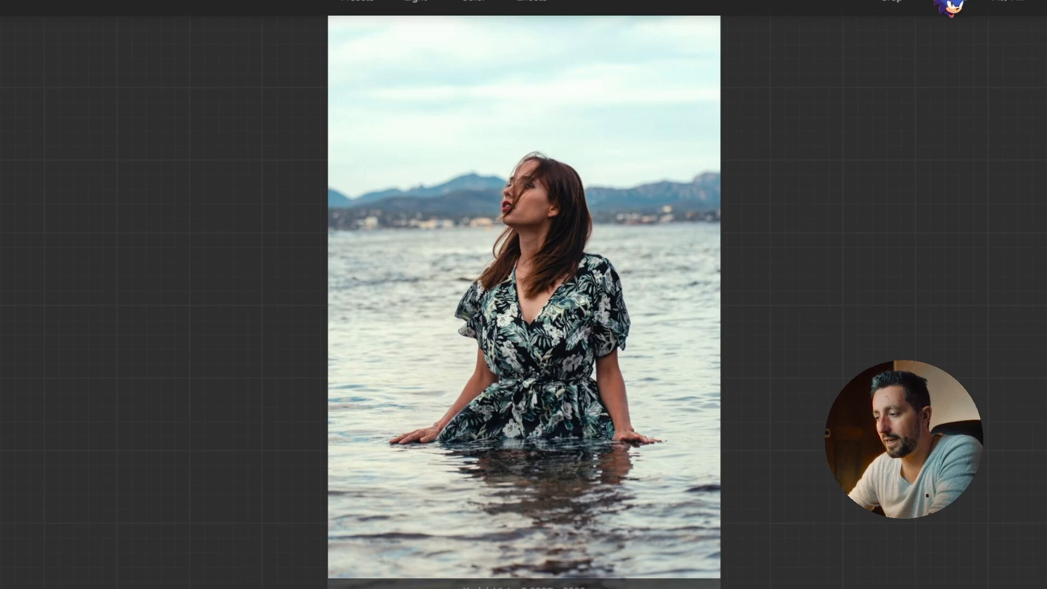
pyautogui.click(950, 2)
pyautogui.click(950, 5)
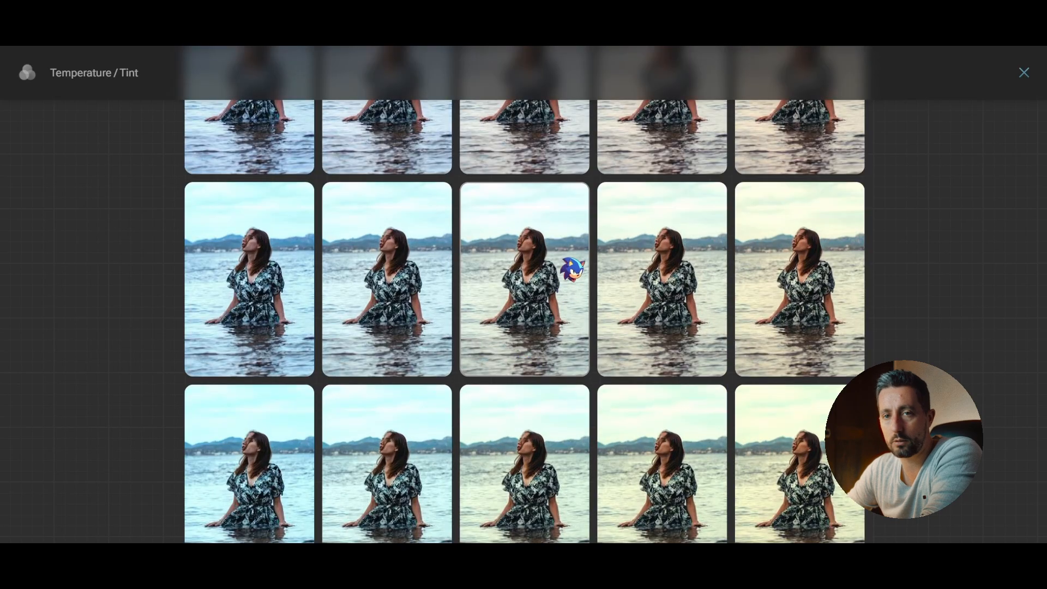
# Examine the cooler, warmer, magenta and green Temperature / Tint variations, and close the grid without choosing one.
pyautogui.scroll(2, 563, 327)
pyautogui.scroll(5, 501, 357)
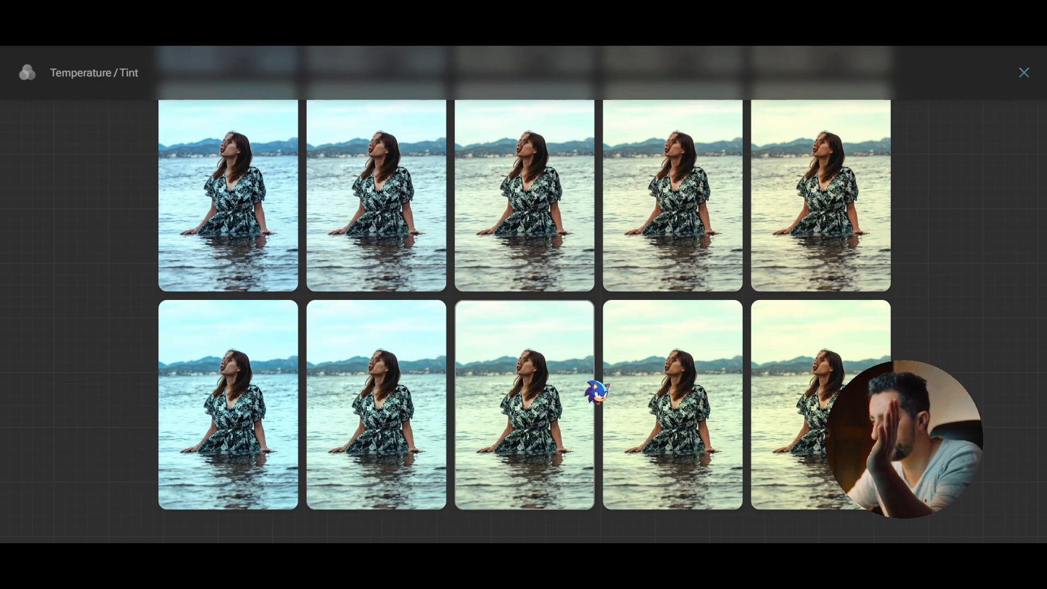
pyautogui.scroll(1, 681, 266)
pyautogui.scroll(4, 682, 266)
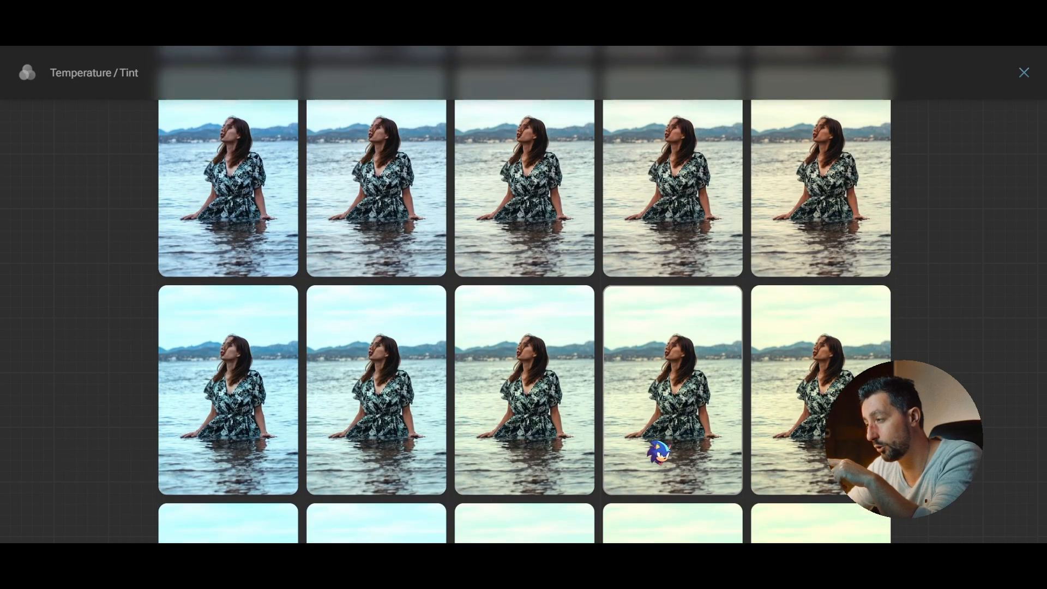
pyautogui.scroll(1, 597, 251)
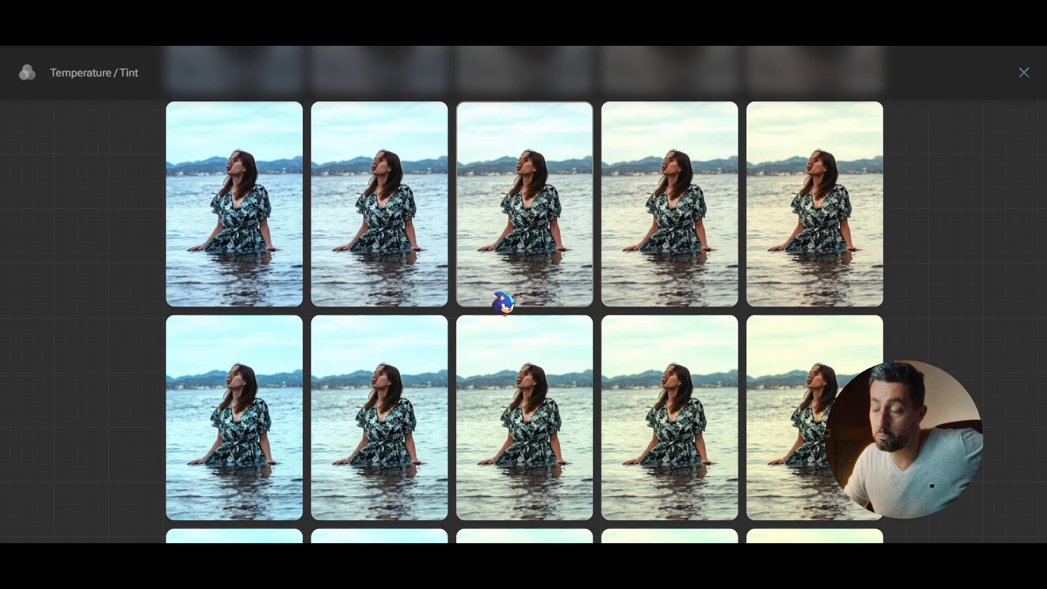
pyautogui.scroll(2, 536, 315)
pyautogui.scroll(-5, 535, 316)
pyautogui.scroll(2, 541, 250)
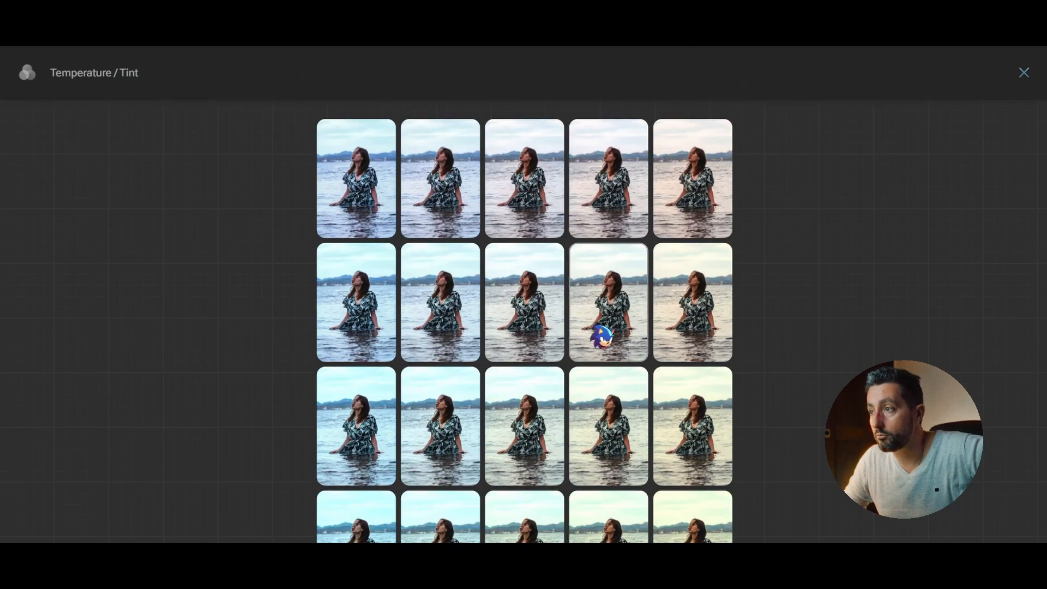
pyautogui.click(1024, 73)
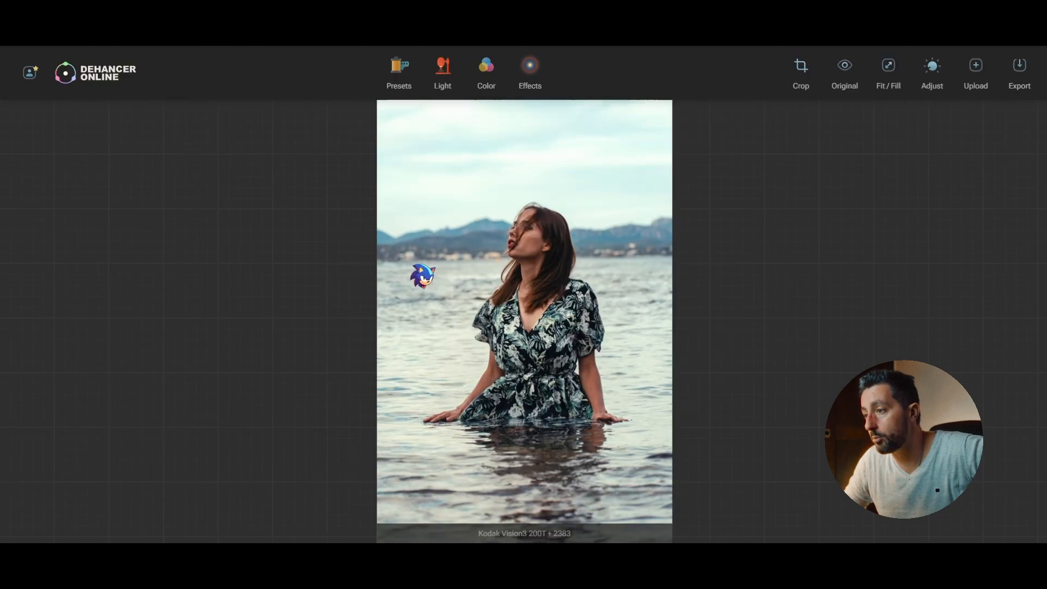
# Open the film effects, switch the grain off and on again, and inspect its texture on the woman's face and the mountains.
pyautogui.click(537, 72)
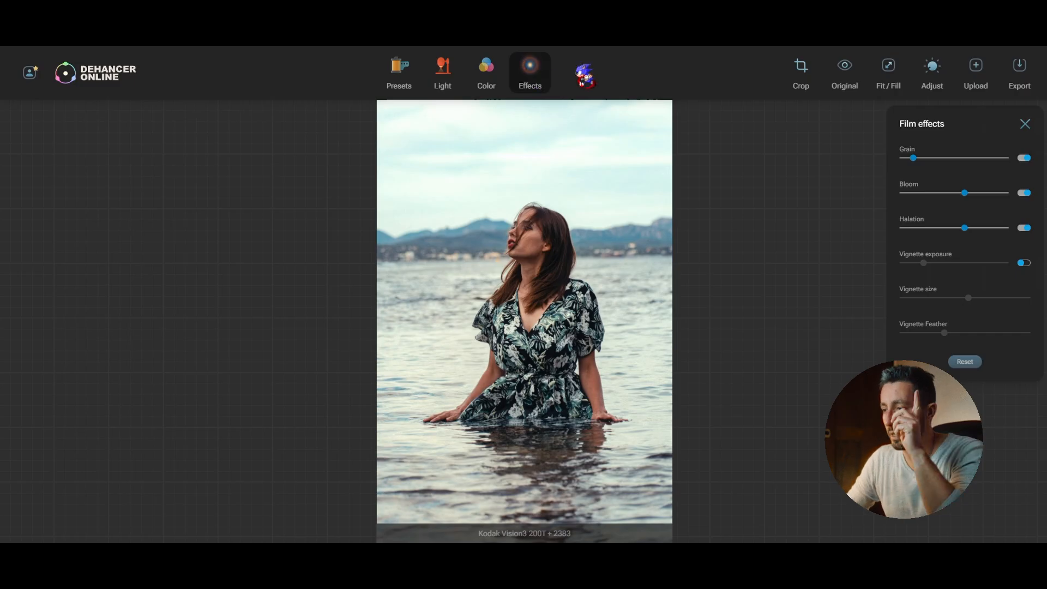
pyautogui.click(1021, 157)
pyautogui.click(1021, 158)
pyautogui.scroll(10, 460, 247)
pyautogui.scroll(5, 706, 175)
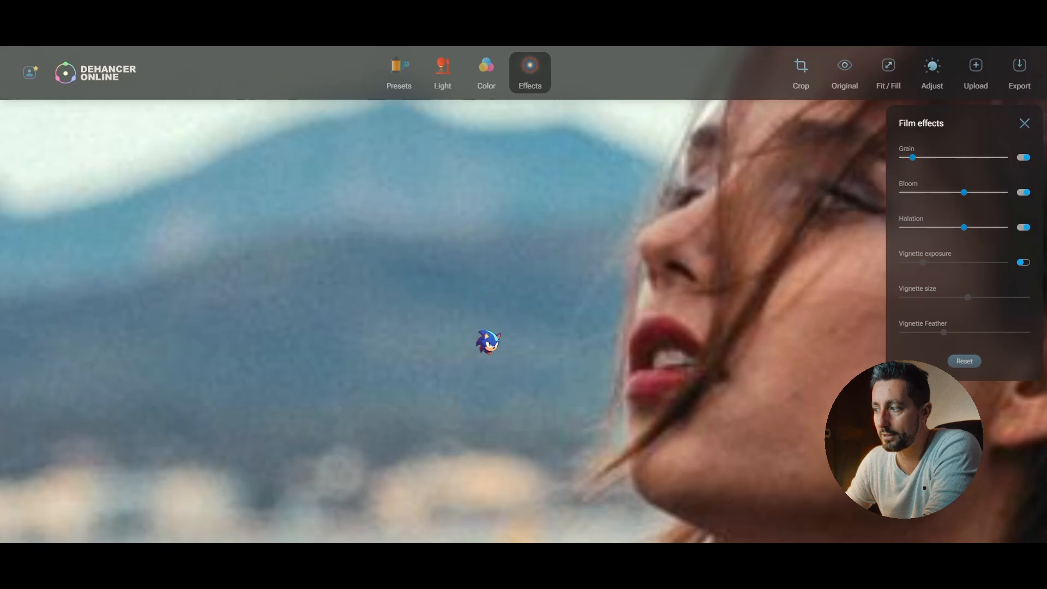
pyautogui.scroll(-5, 488, 341)
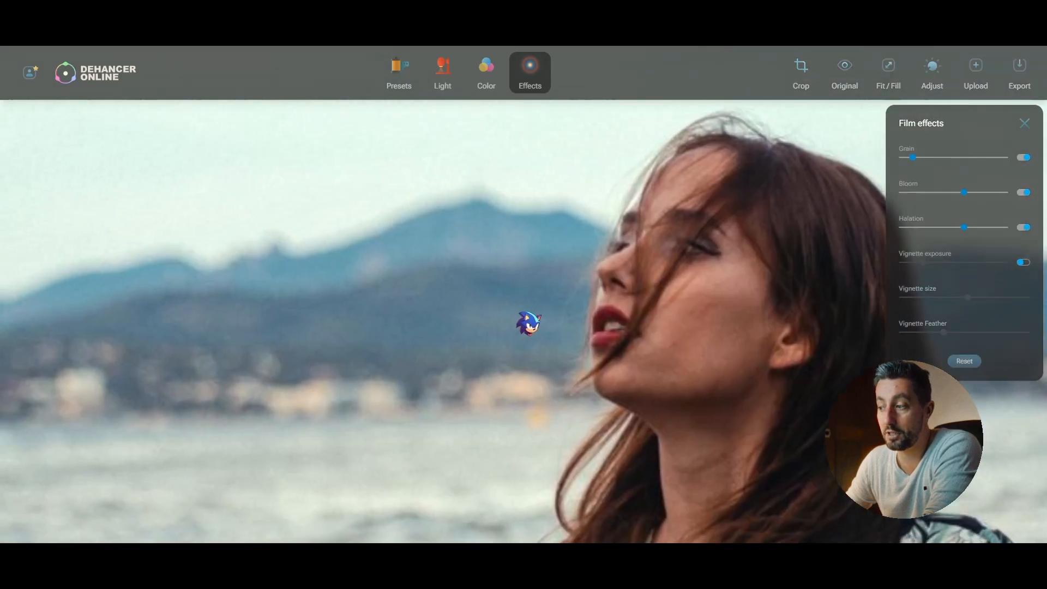
pyautogui.moveTo(528, 323); pyautogui.dragTo(494, 333)
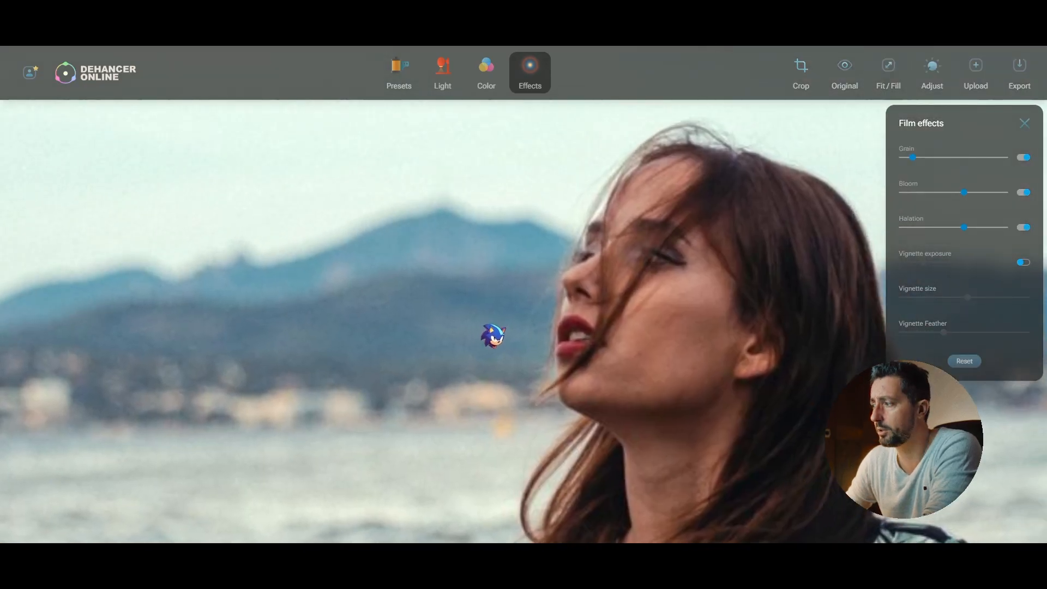
# Turn off the grain and compare the woman's face up close with the source photo in the image viewer.
pyautogui.click(1024, 158)
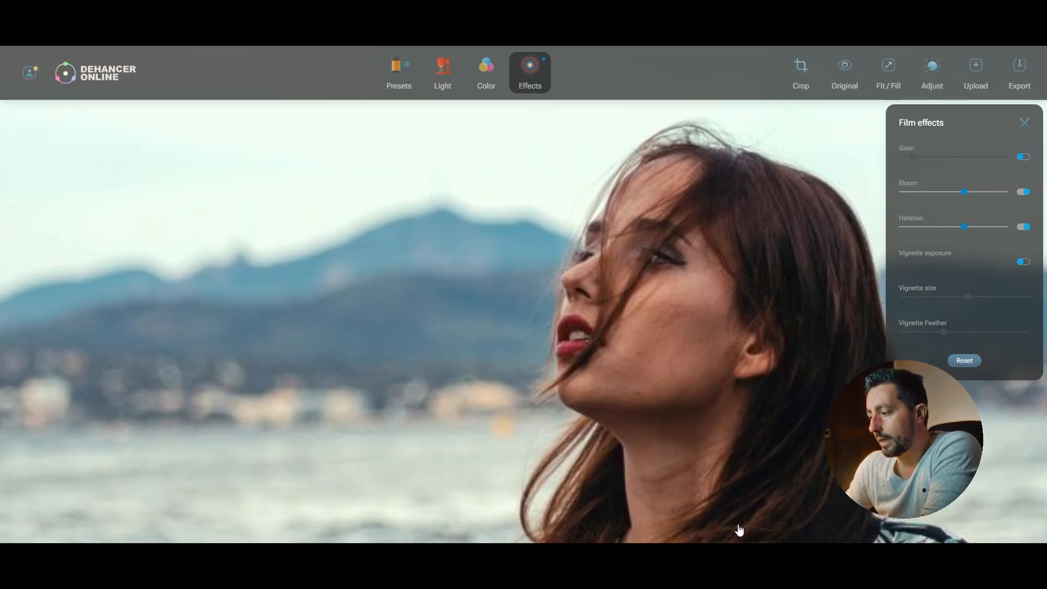
pyautogui.hotkey('alt', 'Tab')
pyautogui.scroll(10, 518, 175)
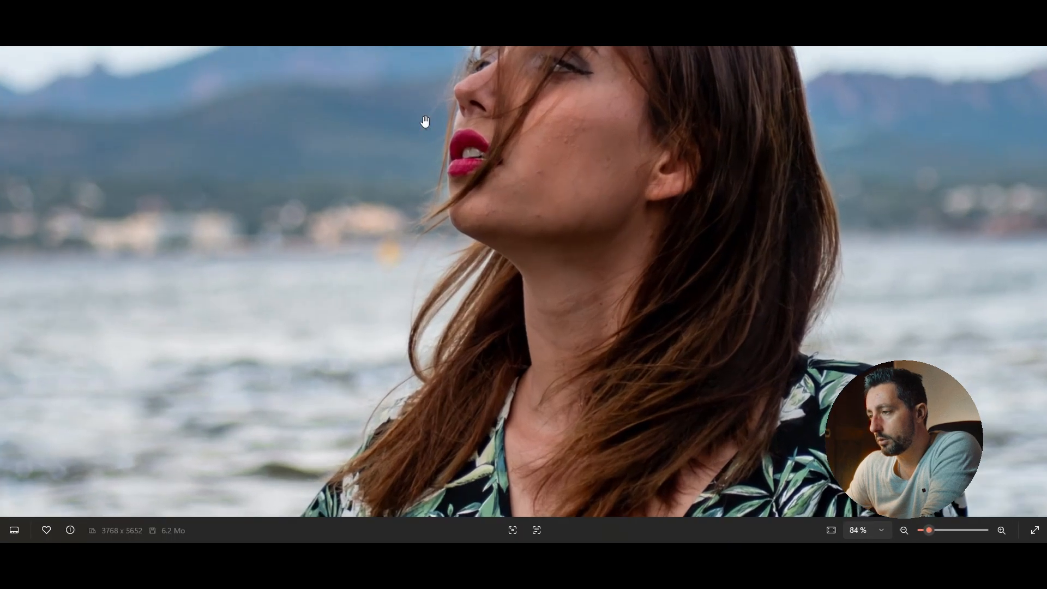
pyautogui.moveTo(534, 183); pyautogui.dragTo(831, 395)
pyautogui.hotkey('alt', 'Tab')
pyautogui.moveTo(539, 262); pyautogui.dragTo(594, 278)
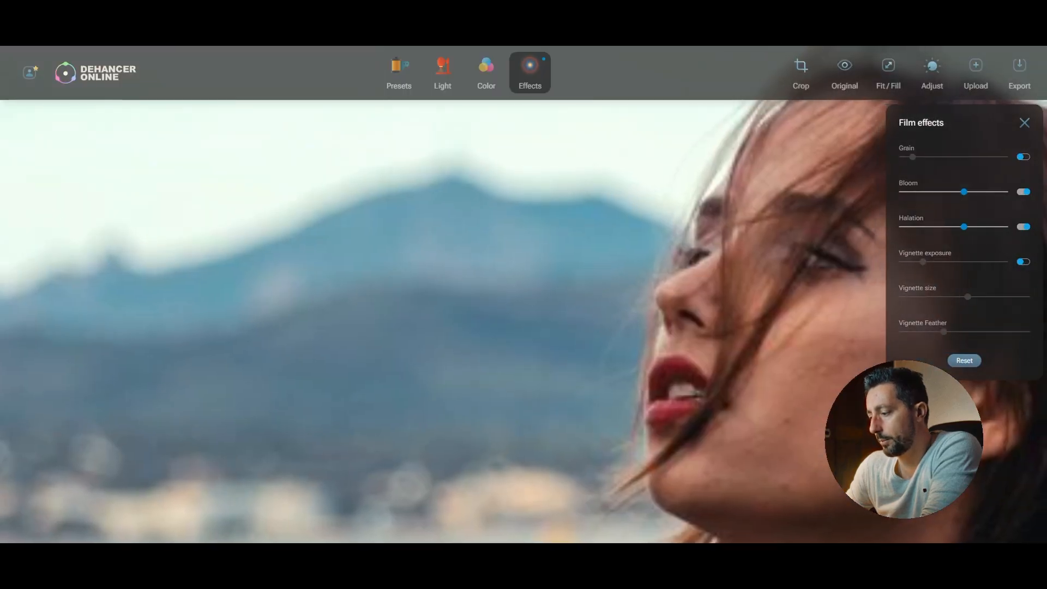
pyautogui.hotkey('alt', 'Tab')
pyautogui.hotkey('alt', 'Tab')
pyautogui.hotkey('alt', 'Tab')
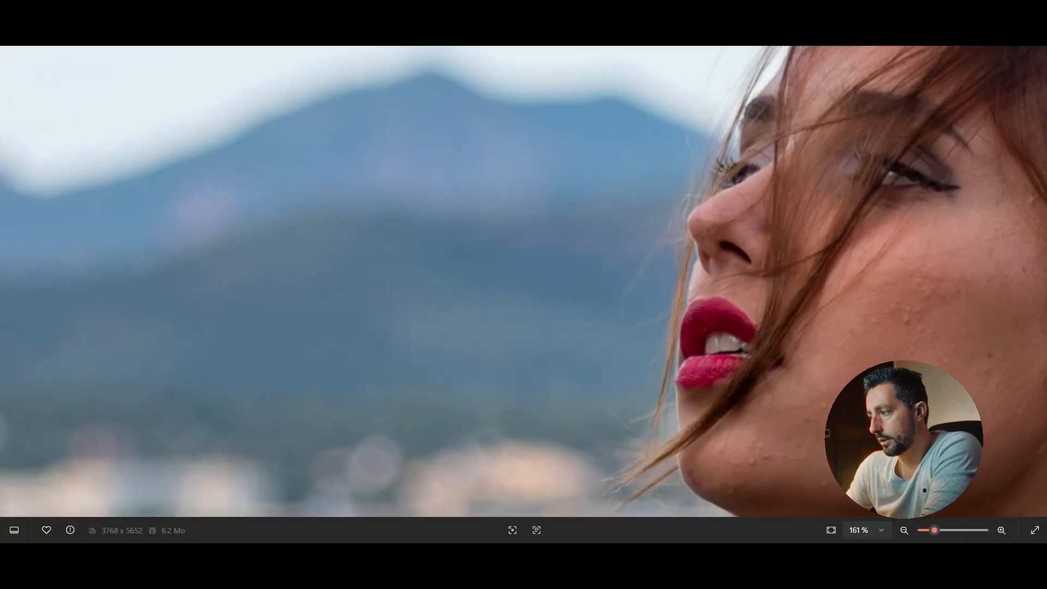
pyautogui.hotkey('alt', 'Tab')
pyautogui.scroll(-3, 706, 362)
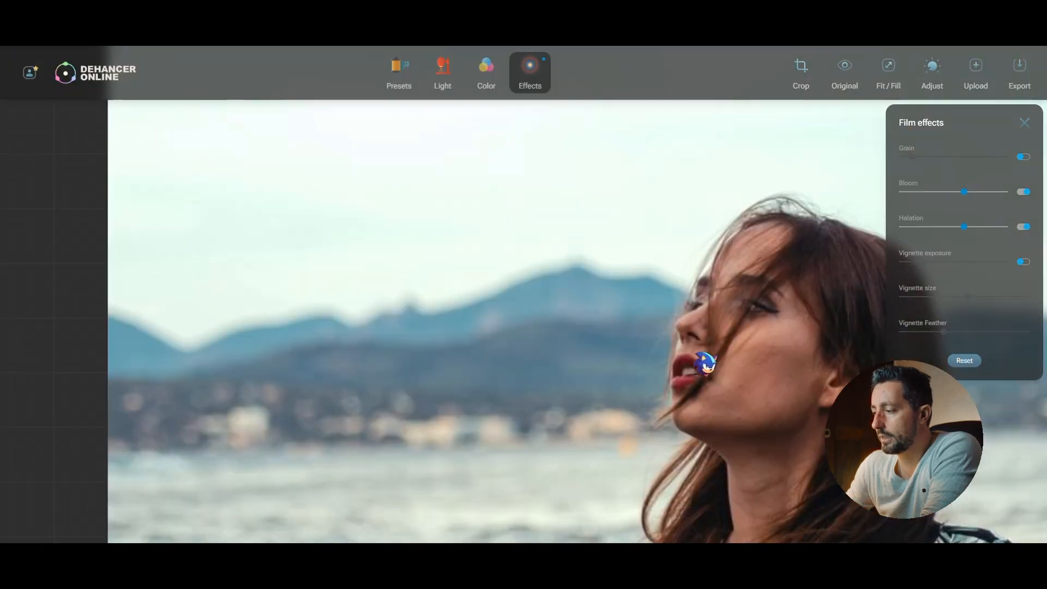
pyautogui.moveTo(706, 362); pyautogui.dragTo(687, 303)
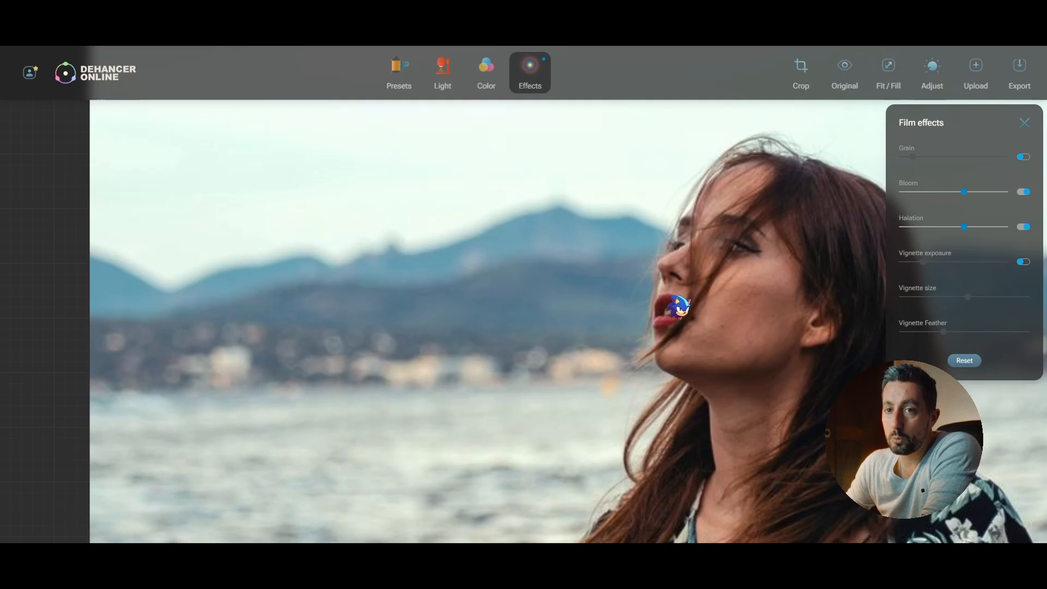
# Turn the grain back on and disable Bloom and Halation so that grain is the only active film effect.
pyautogui.click(1022, 157)
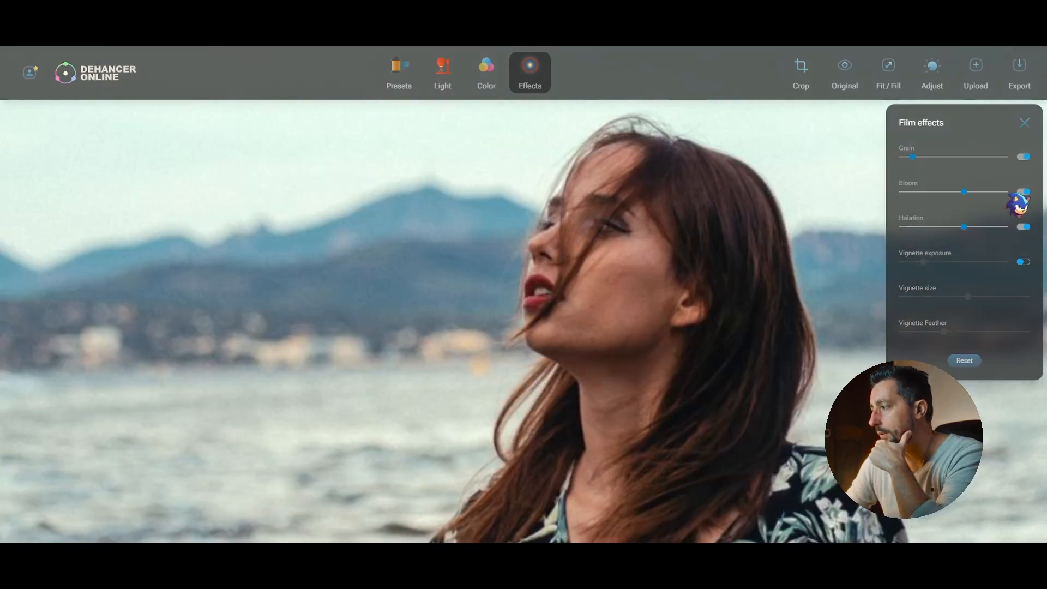
pyautogui.moveTo(1012, 194); pyautogui.dragTo(1024, 192)
pyautogui.click(1025, 192)
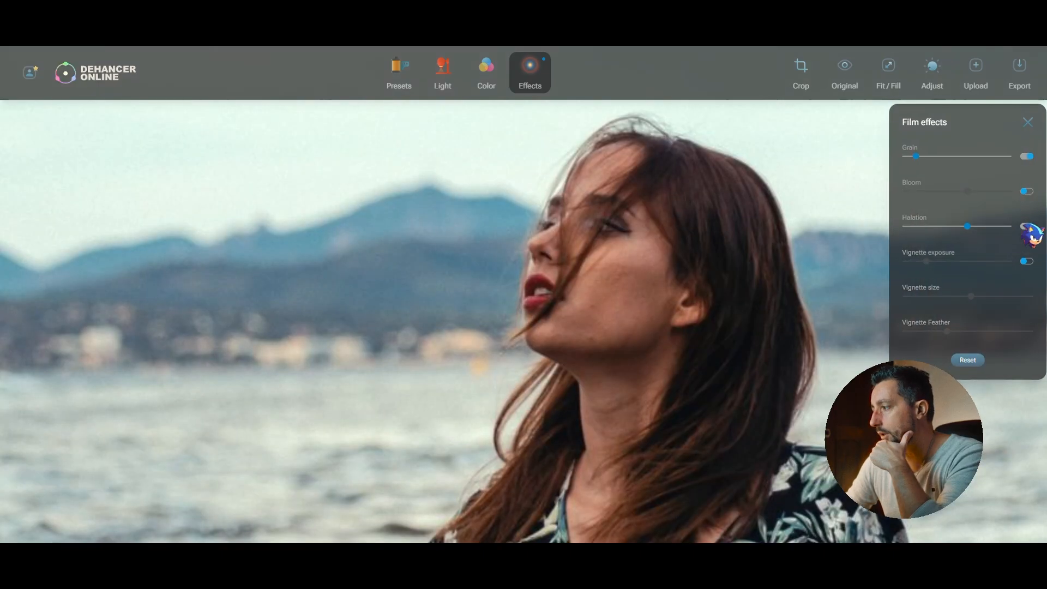
pyautogui.click(1027, 228)
pyautogui.moveTo(668, 303); pyautogui.dragTo(650, 314)
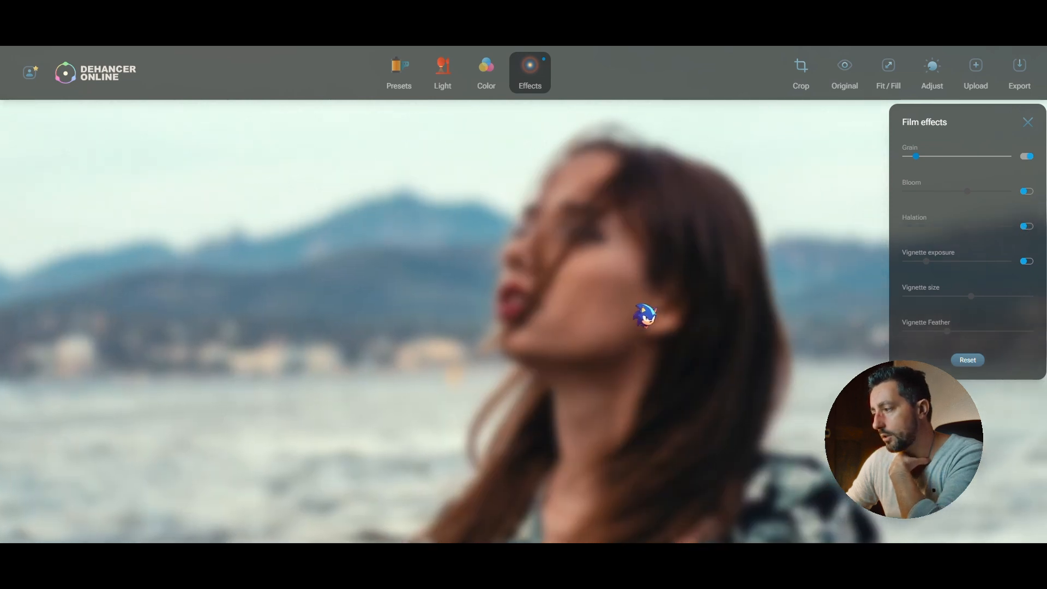
# Raise the grain to about 60% of its range and check its texture across the portrait.
pyautogui.moveTo(916, 157); pyautogui.dragTo(973, 156)
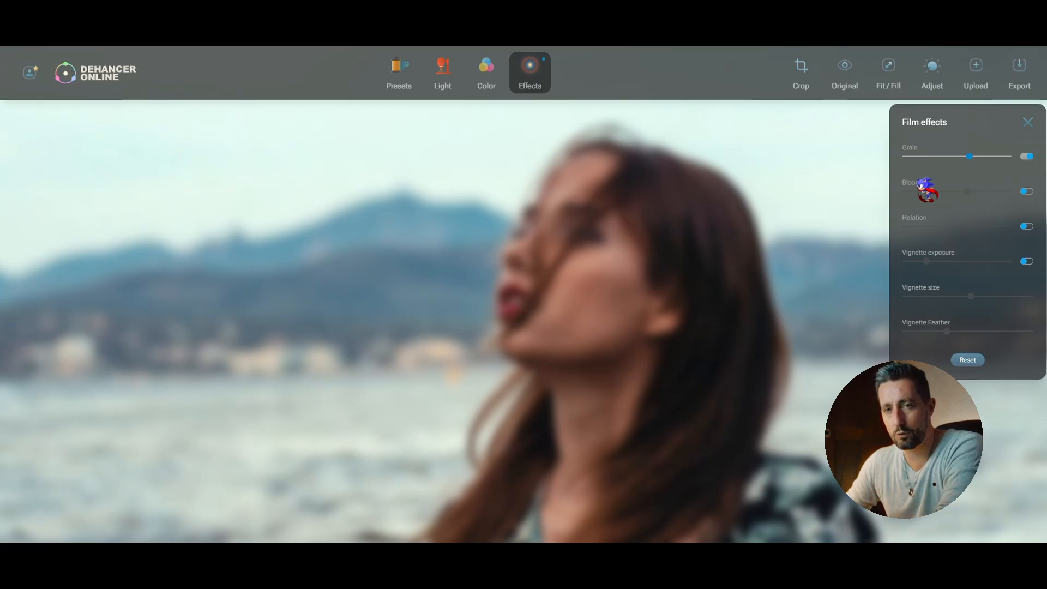
pyautogui.scroll(-3, 651, 337)
pyautogui.moveTo(649, 336); pyautogui.dragTo(567, 318)
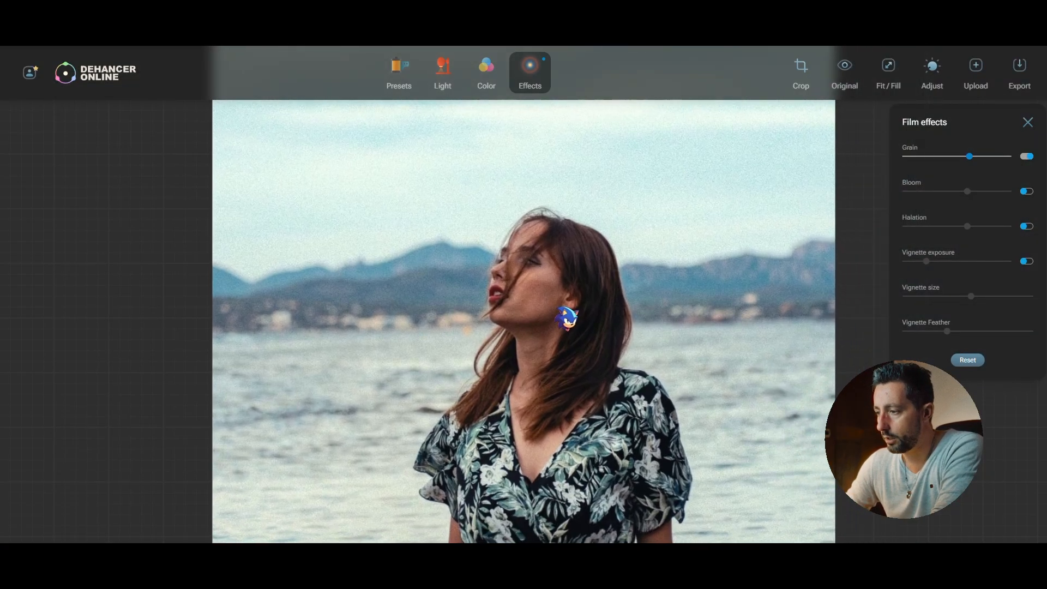
# Lower the grain to about a third of its range and enable Bloom.
pyautogui.scroll(2, 567, 319)
pyautogui.click(938, 156)
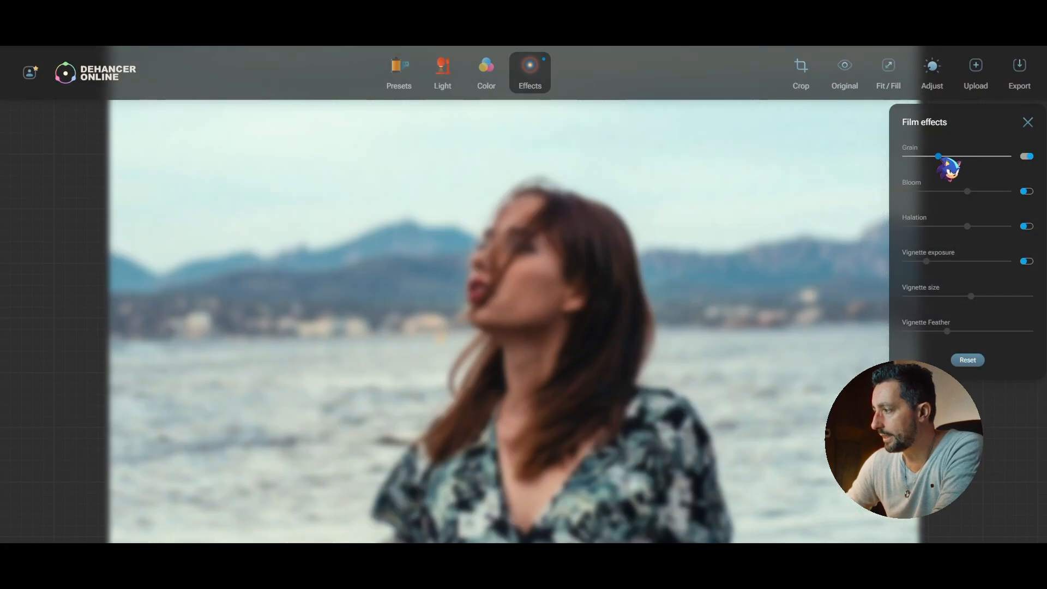
pyautogui.click(1027, 192)
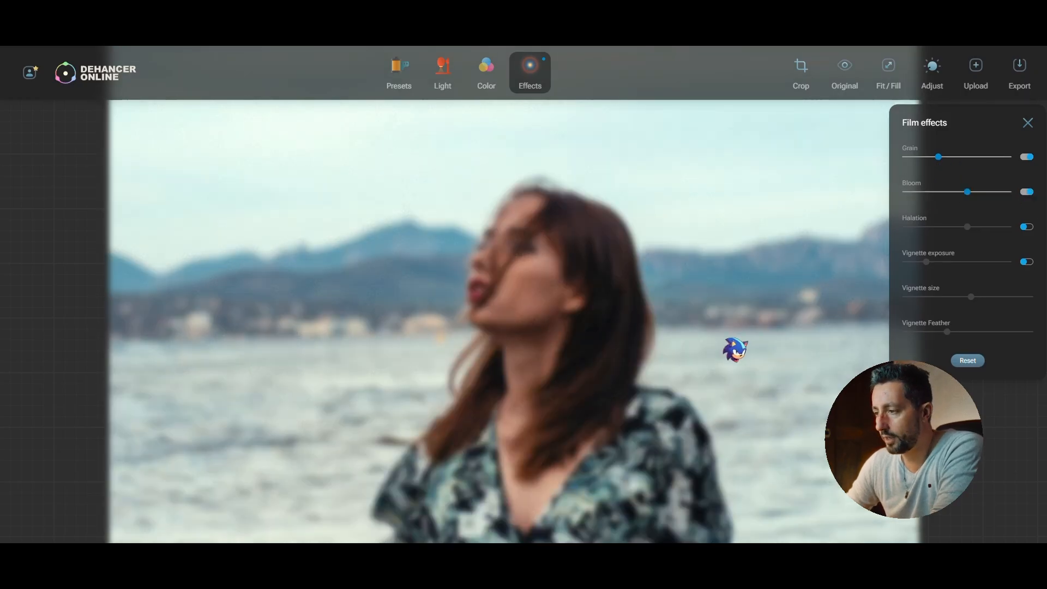
pyautogui.scroll(2, 534, 308)
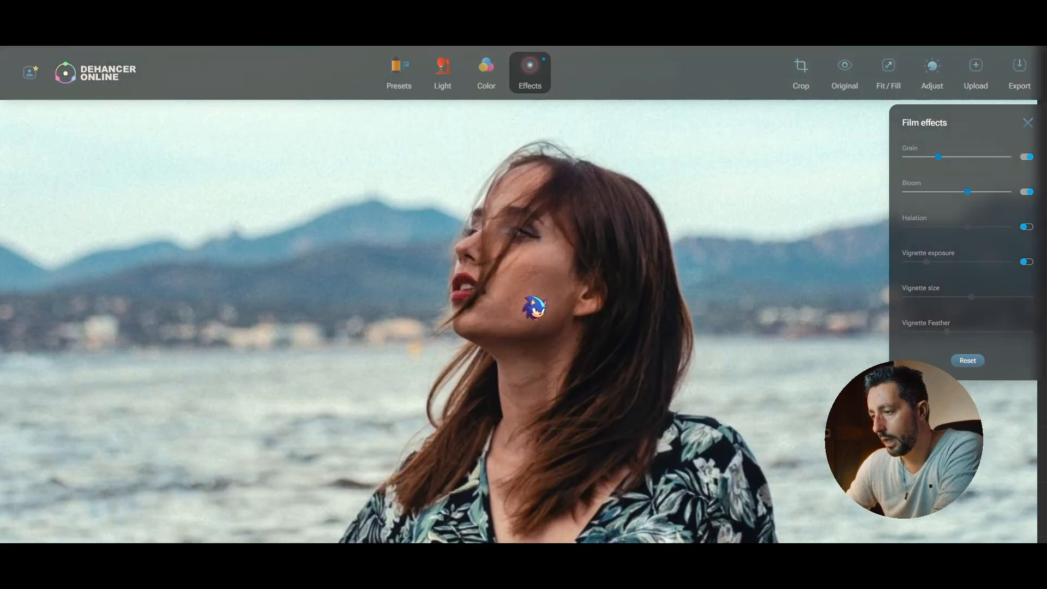
pyautogui.scroll(-5, 534, 308)
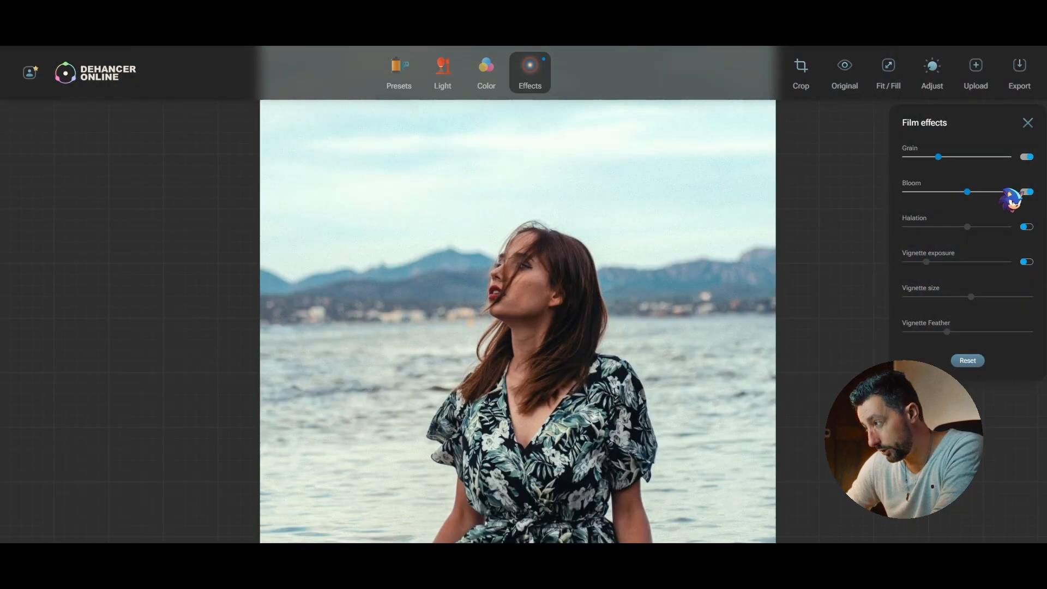
# Raise Bloom to about 88% of its range and compare the portrait with it off and on, including the face up close.
pyautogui.click(998, 191)
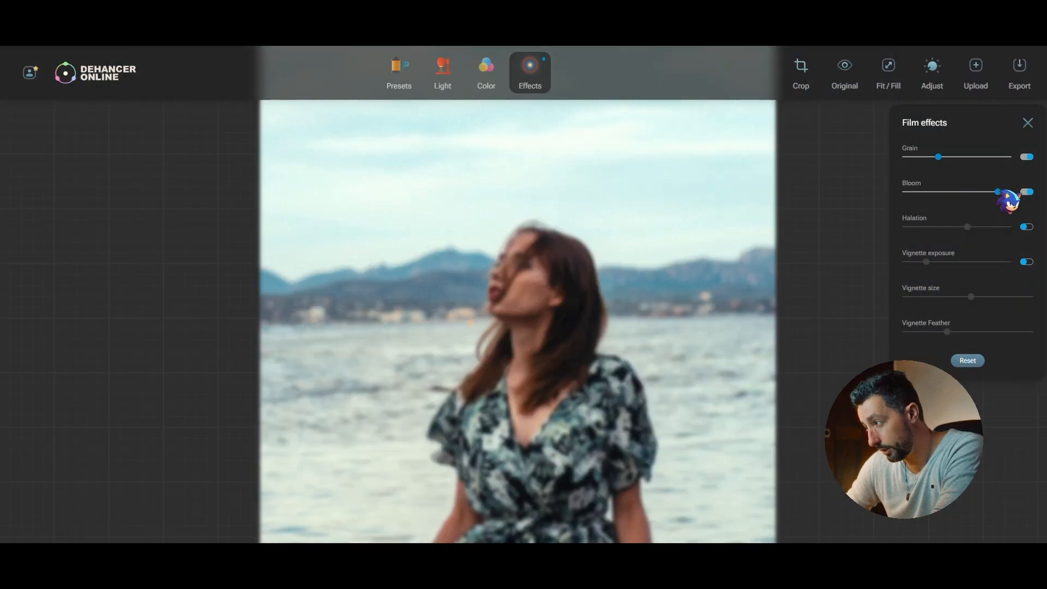
pyautogui.click(1028, 193)
pyautogui.click(1028, 193)
pyautogui.click(1029, 193)
pyautogui.click(1028, 193)
pyautogui.click(1028, 193)
pyautogui.click(1028, 193)
pyautogui.click(1028, 193)
pyautogui.scroll(5, 447, 366)
pyautogui.moveTo(525, 288); pyautogui.dragTo(476, 431)
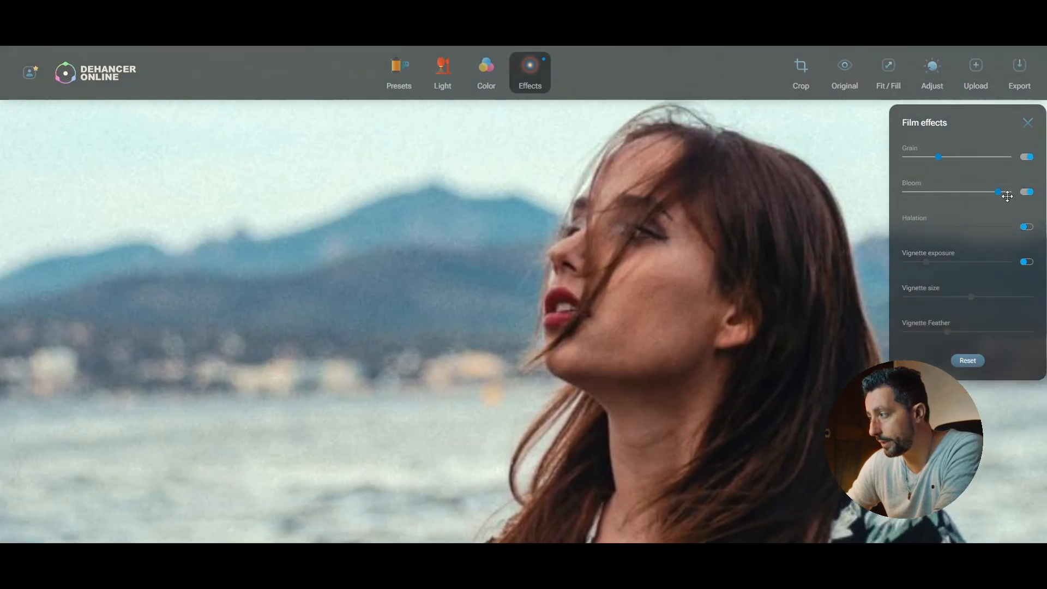
pyautogui.click(1028, 193)
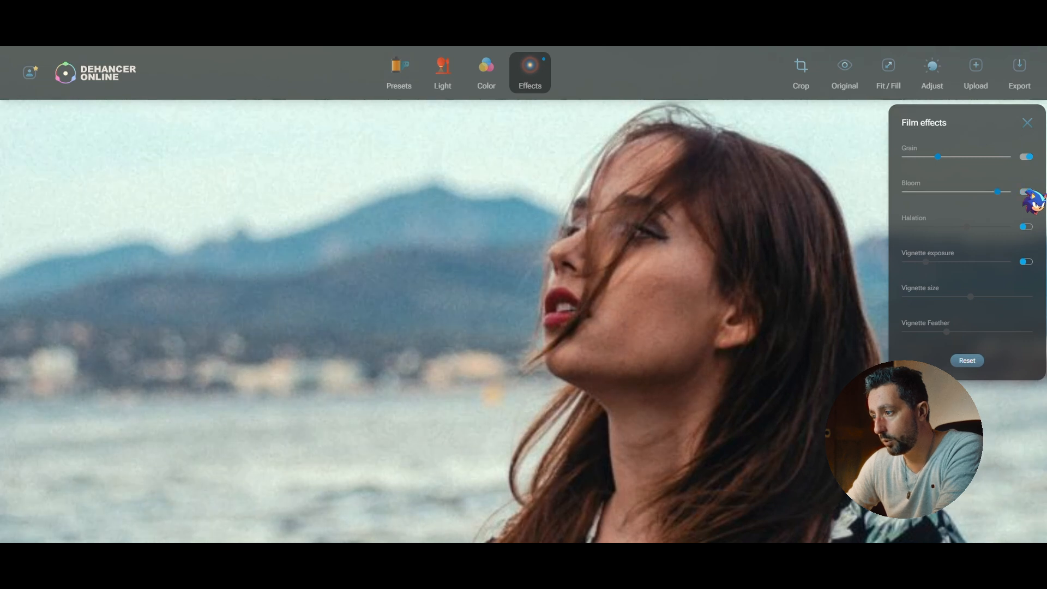
pyautogui.scroll(-5, 763, 234)
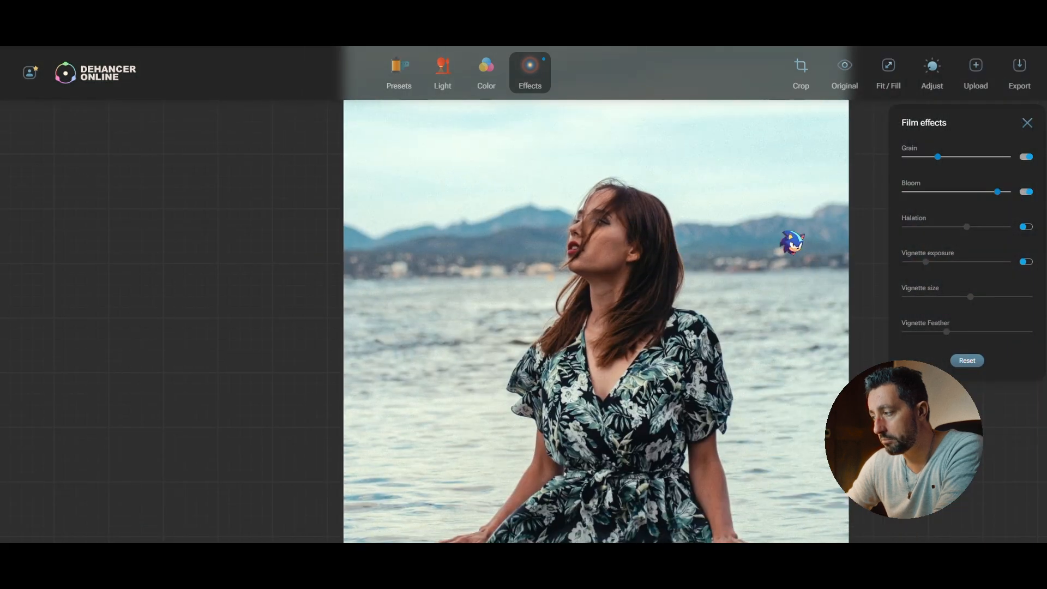
# Enable Halation and raise it to about 85% of its range.
pyautogui.click(1027, 227)
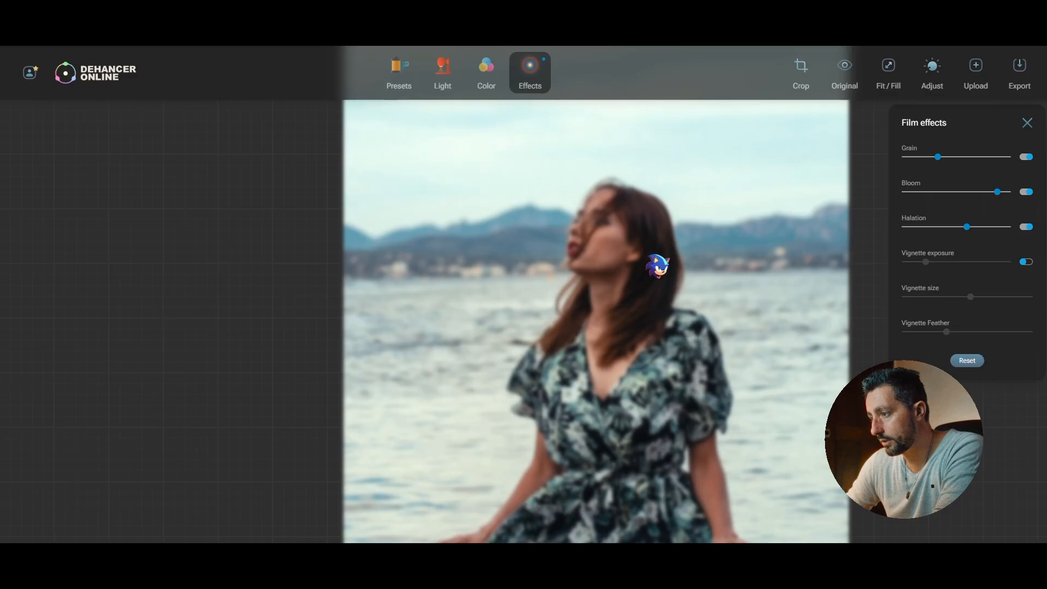
pyautogui.scroll(5, 625, 266)
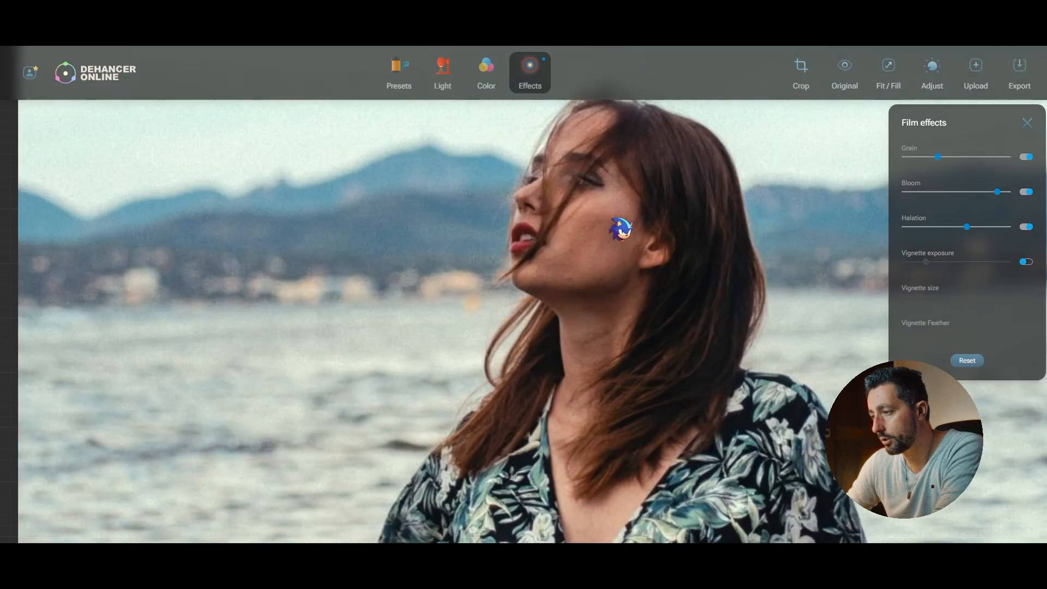
pyautogui.click(995, 226)
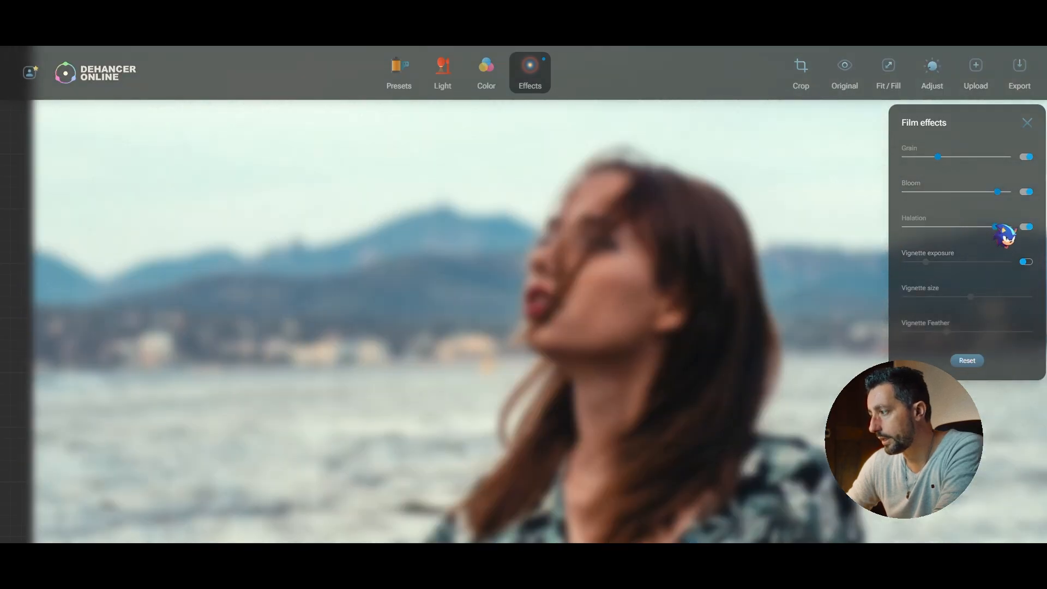
# Switch Halation off and on to examine its influence on the whole portrait and on the woman's face and hair.
pyautogui.click(1026, 227)
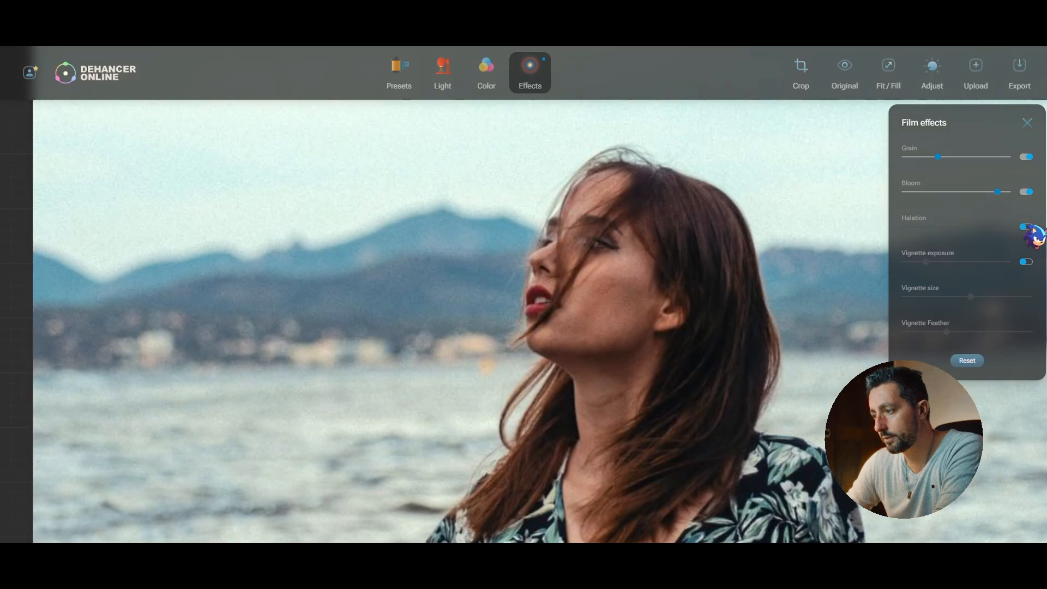
pyautogui.scroll(-5, 654, 300)
pyautogui.moveTo(674, 309); pyautogui.dragTo(619, 293)
pyautogui.click(1025, 228)
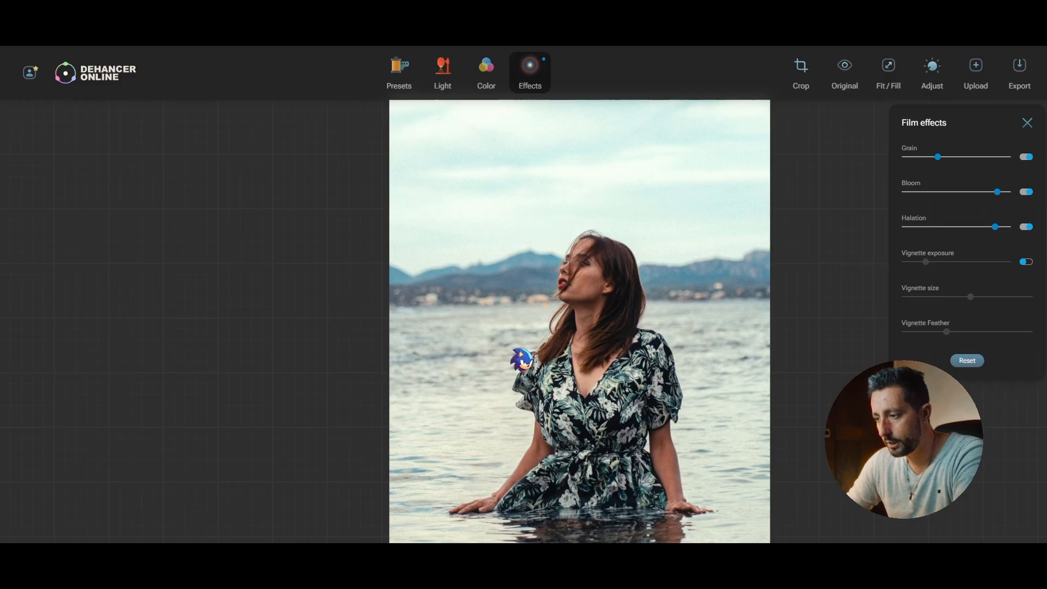
pyautogui.click(1027, 228)
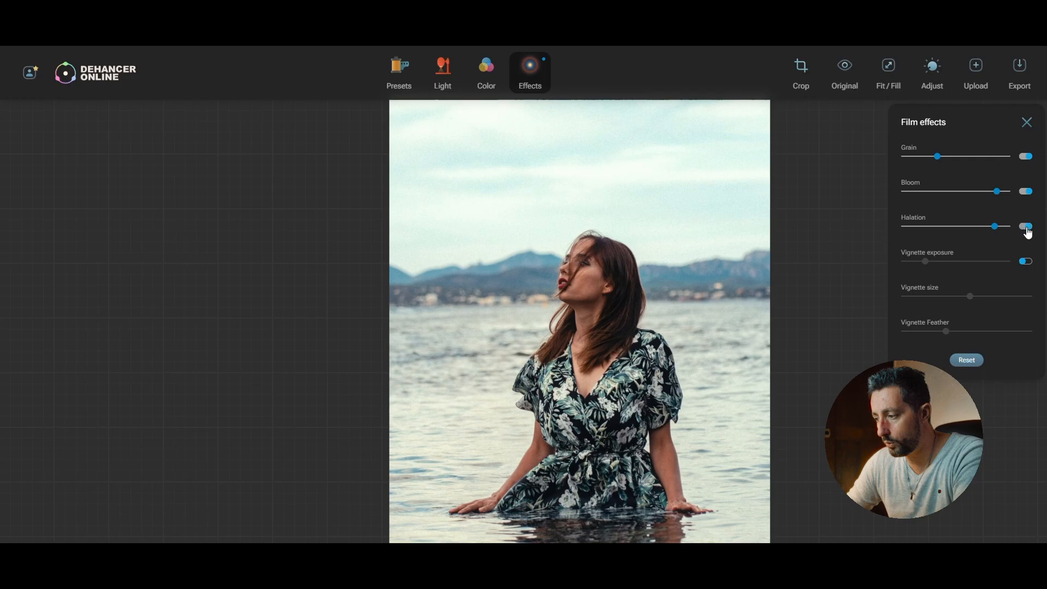
pyautogui.click(1027, 228)
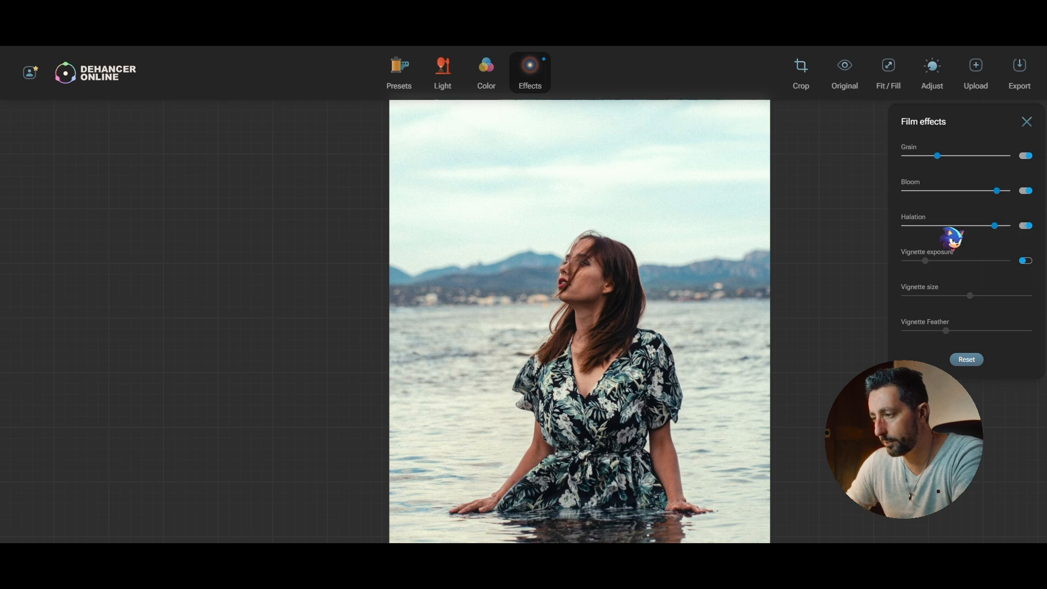
pyautogui.scroll(5, 639, 280)
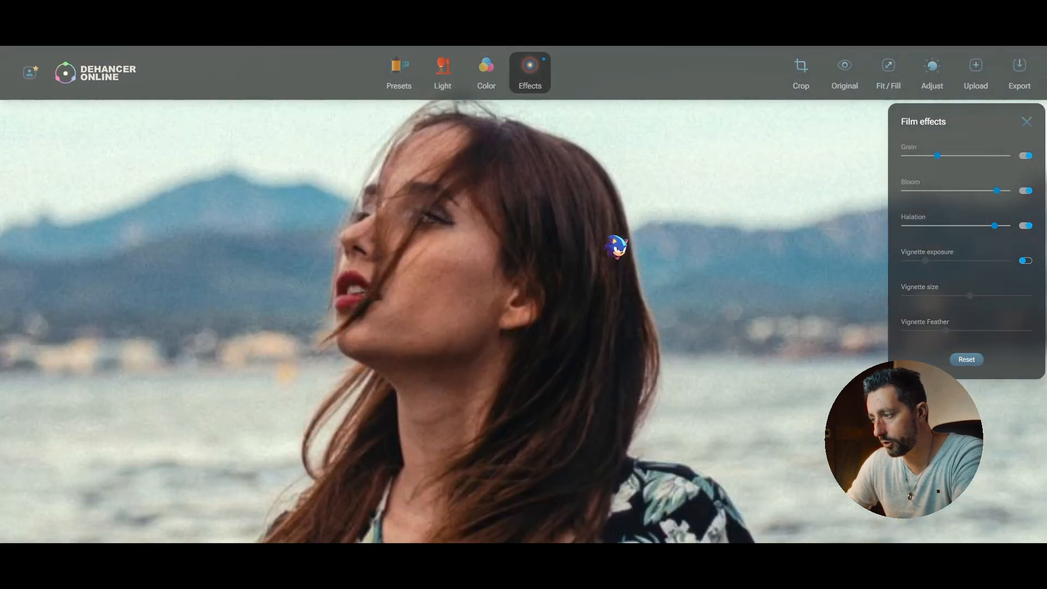
pyautogui.scroll(-5, 600, 229)
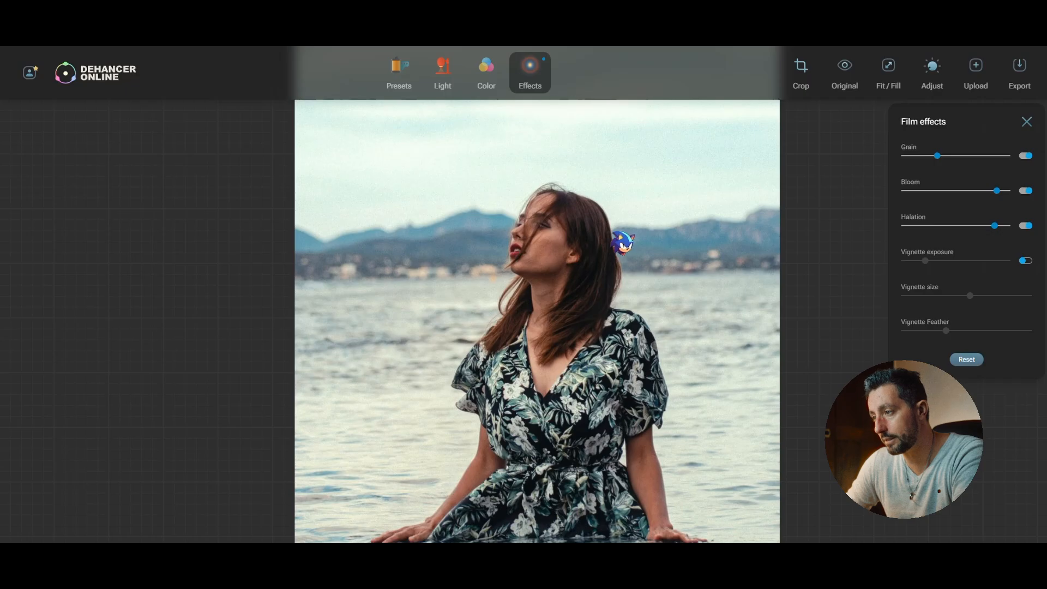
pyautogui.moveTo(622, 241); pyautogui.dragTo(603, 257)
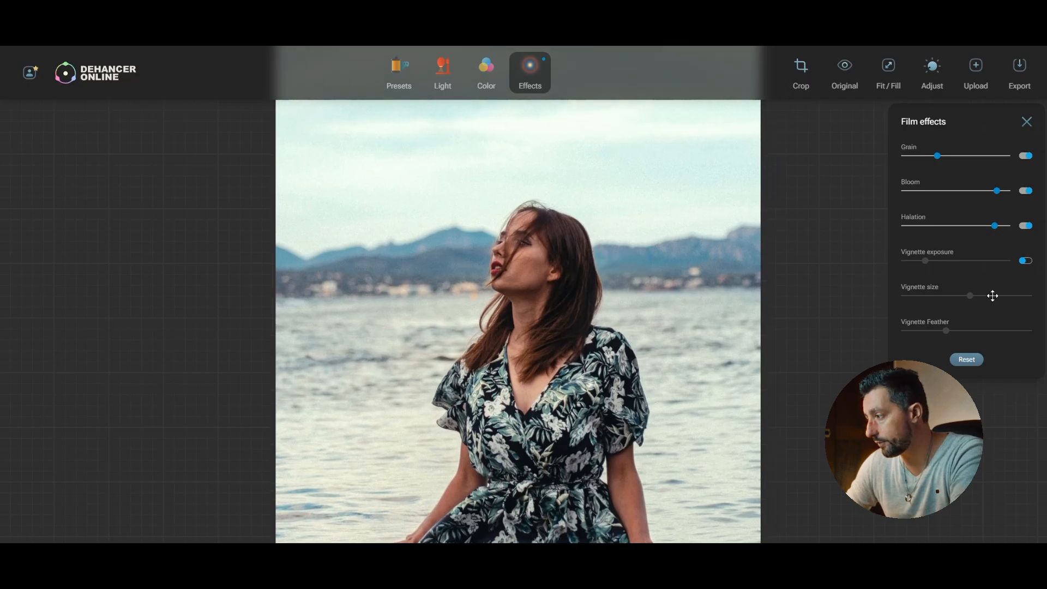
# Enable the vignette, set its size to about 73% and feather to about 77% of their ranges, and adjust its exposure.
pyautogui.click(1028, 261)
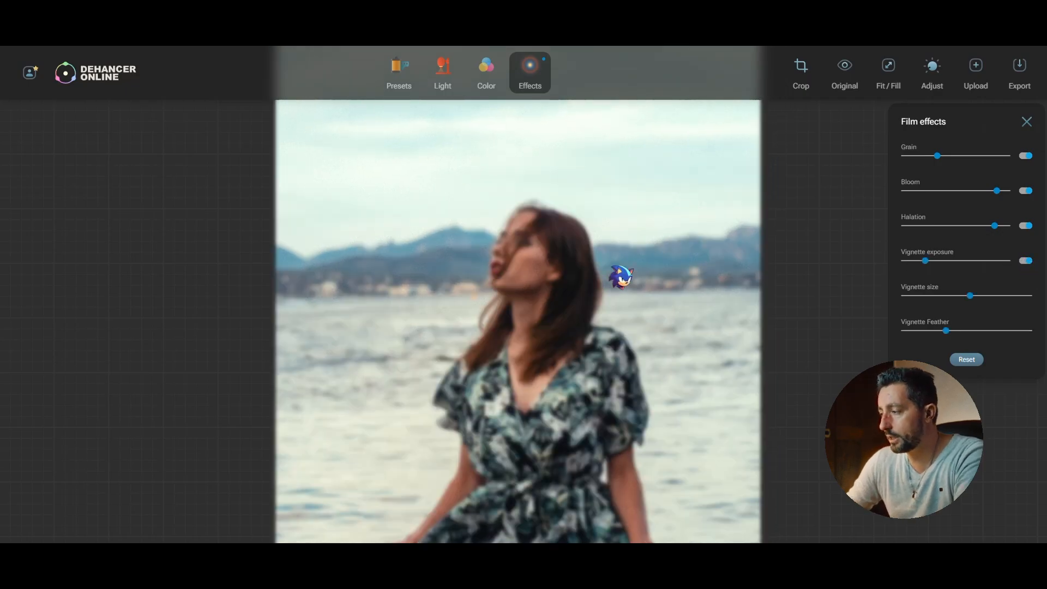
pyautogui.scroll(-4, 535, 278)
pyautogui.scroll(2, 556, 280)
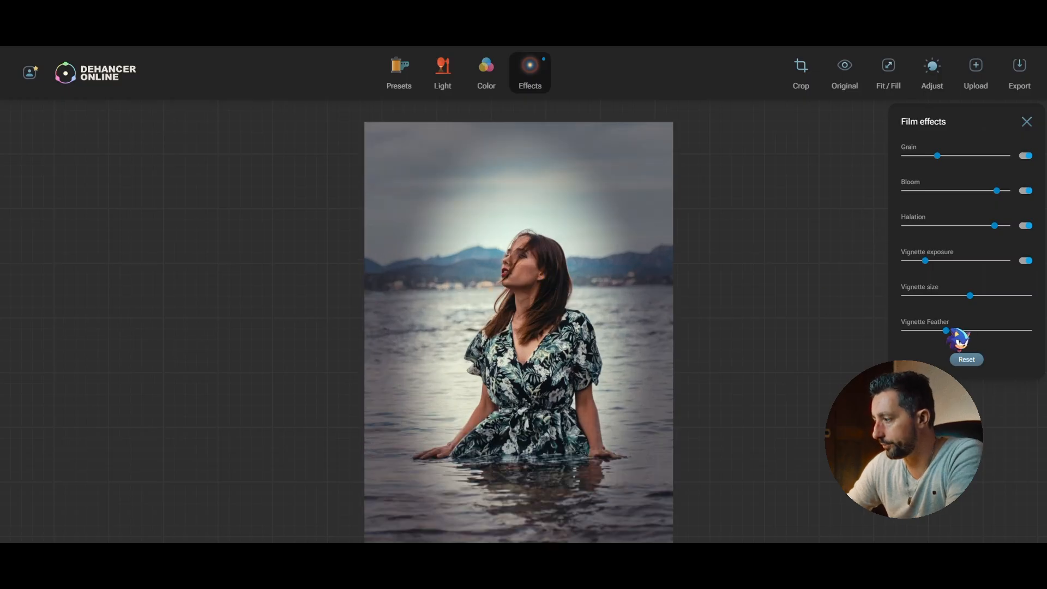
pyautogui.moveTo(971, 296); pyautogui.dragTo(1009, 296)
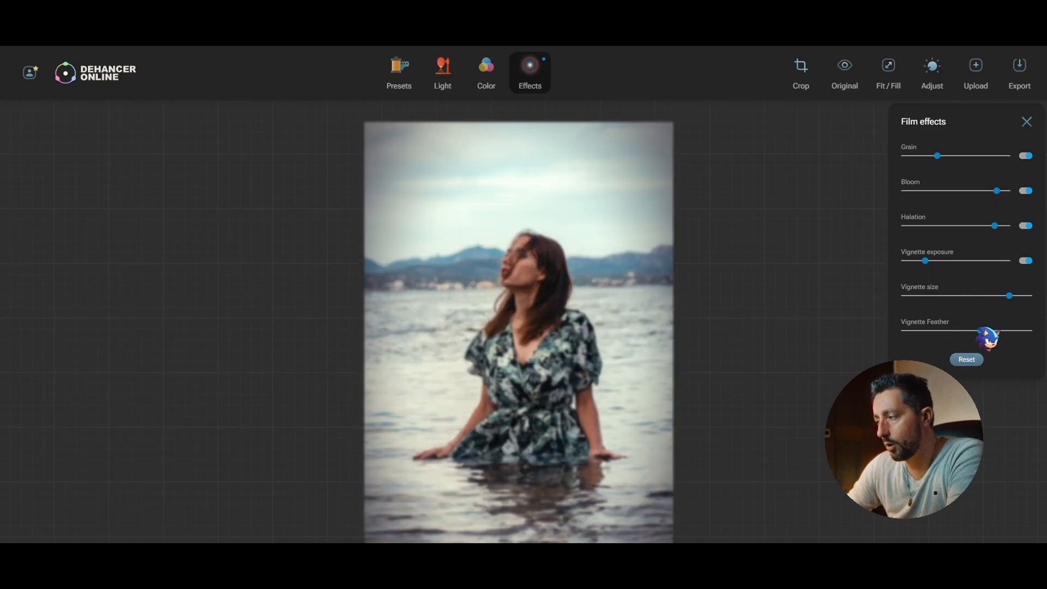
pyautogui.moveTo(1005, 331); pyautogui.dragTo(1001, 304)
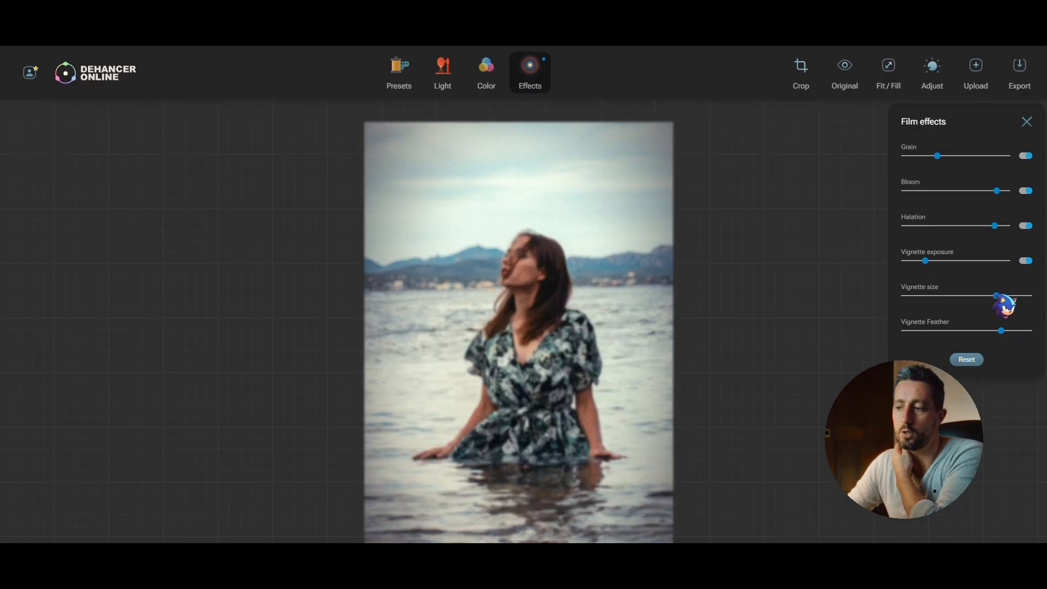
pyautogui.moveTo(932, 268); pyautogui.dragTo(923, 269)
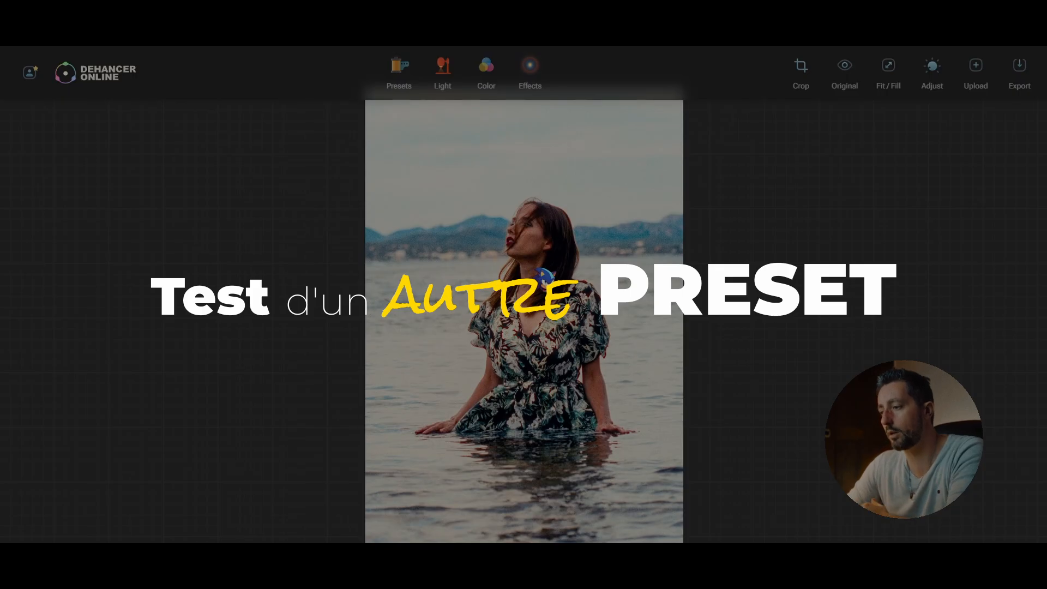
# Open the film effects for the Fujichrome Velvia 50 + 2383 version and set Halation to about 37% of its range.
pyautogui.click(539, 75)
pyautogui.click(942, 225)
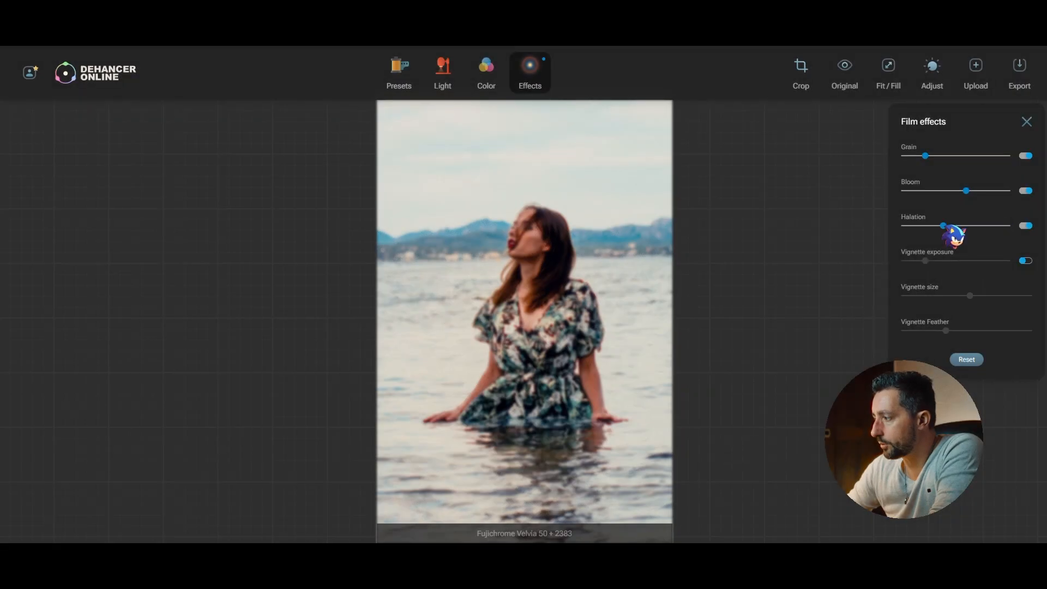
pyautogui.click(517, 268)
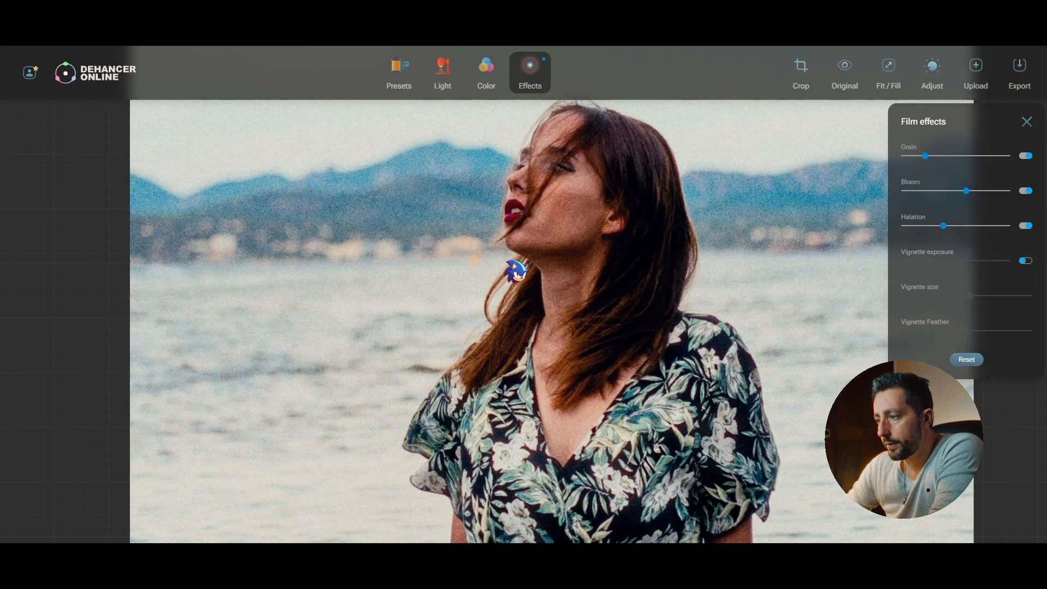
# Push Halation to about 95% of its range and compare the woman's face and dress with it off and on.
pyautogui.click(992, 225)
pyautogui.click(1005, 225)
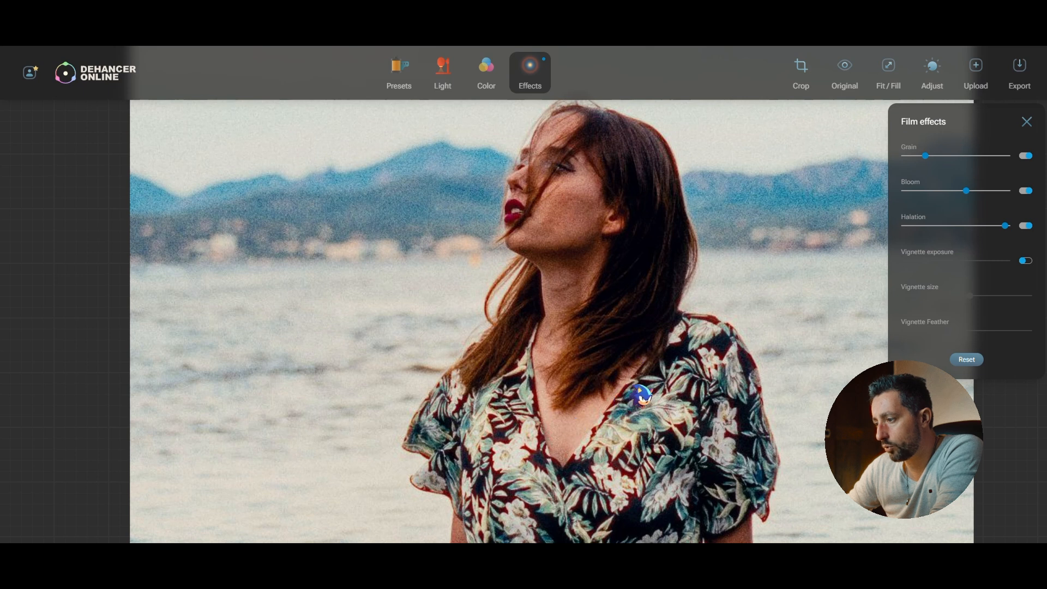
pyautogui.click(1025, 225)
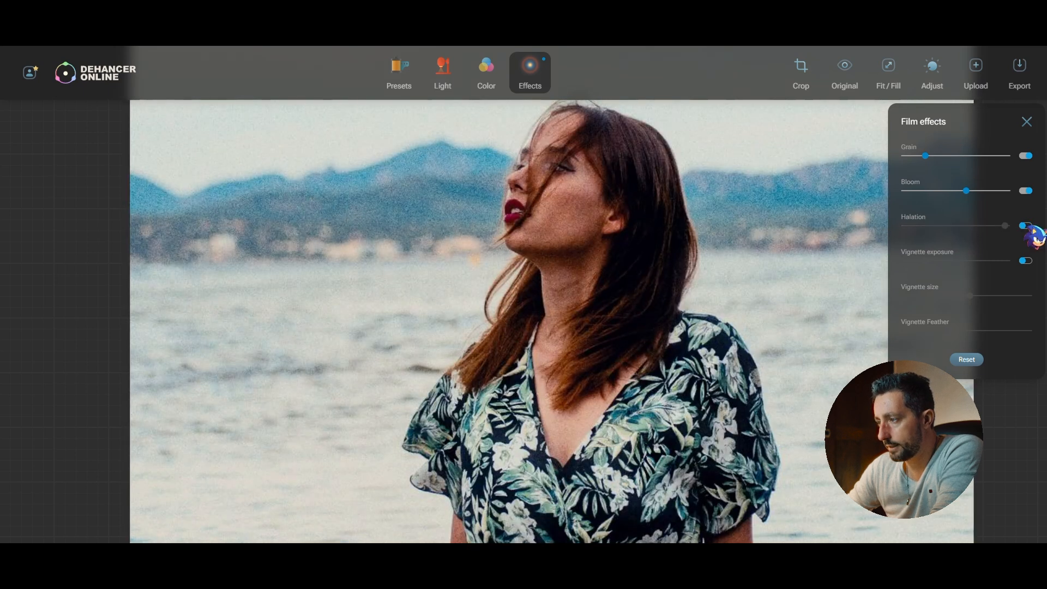
pyautogui.click(1025, 225)
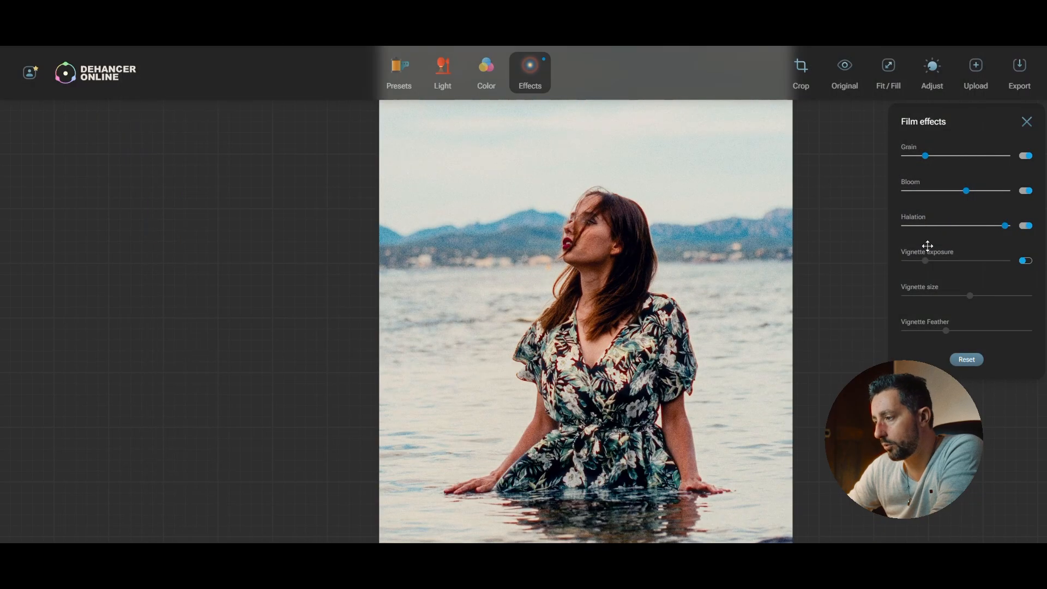
# Reduce Halation to about 35% of its range and raise Bloom slightly to about 67%.
pyautogui.click(951, 225)
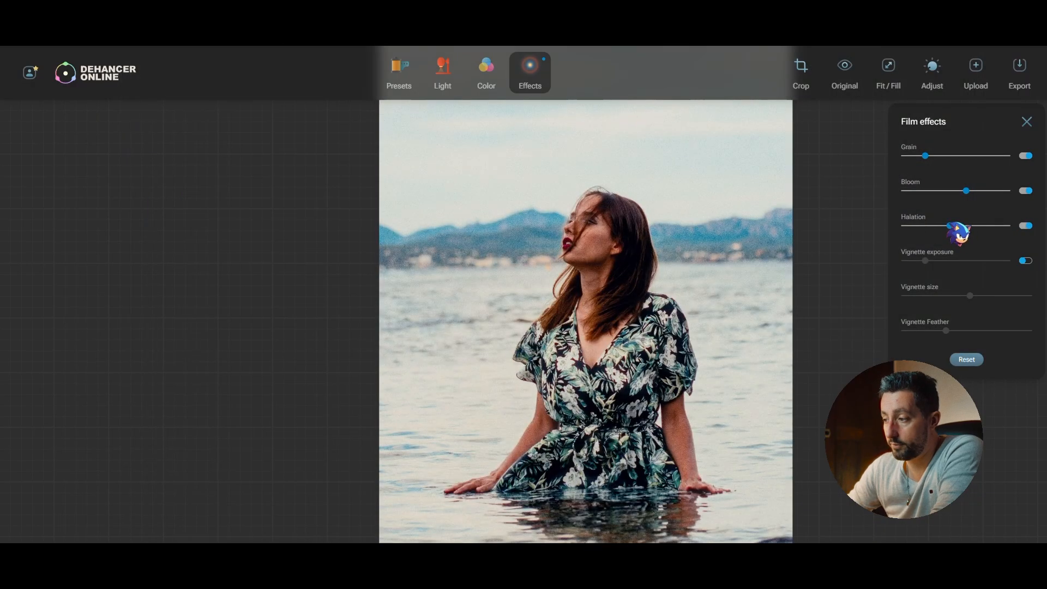
pyautogui.moveTo(950, 226); pyautogui.dragTo(937, 225)
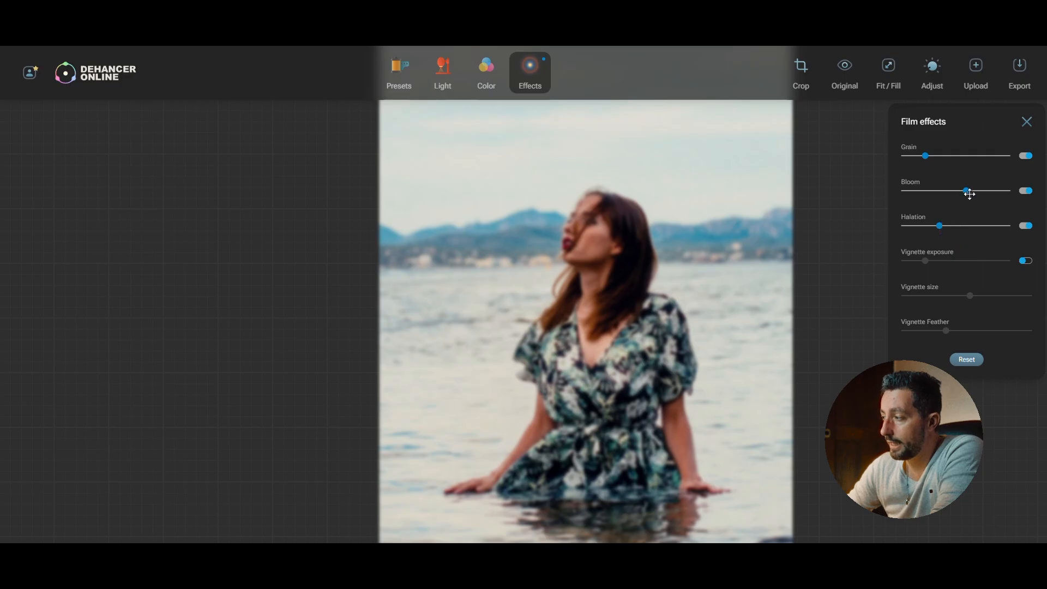
pyautogui.moveTo(966, 191)
pyautogui.mouseDown()
pyautogui.moveTo(939, 191)
pyautogui.moveTo(974, 191)
pyautogui.mouseUp()
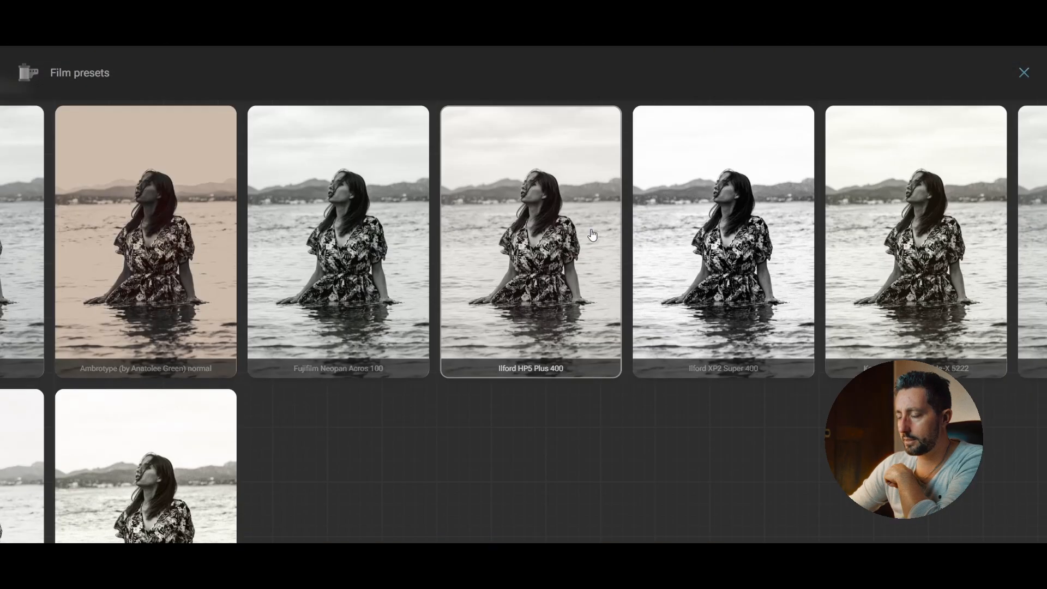
# Browse the black-and-white film presets and apply Kodak Eastman Double-X 5222 to the portrait.
pyautogui.moveTo(768, 281); pyautogui.dragTo(511, 252)
pyautogui.moveTo(824, 259); pyautogui.dragTo(705, 263)
pyautogui.scroll(2, 705, 263)
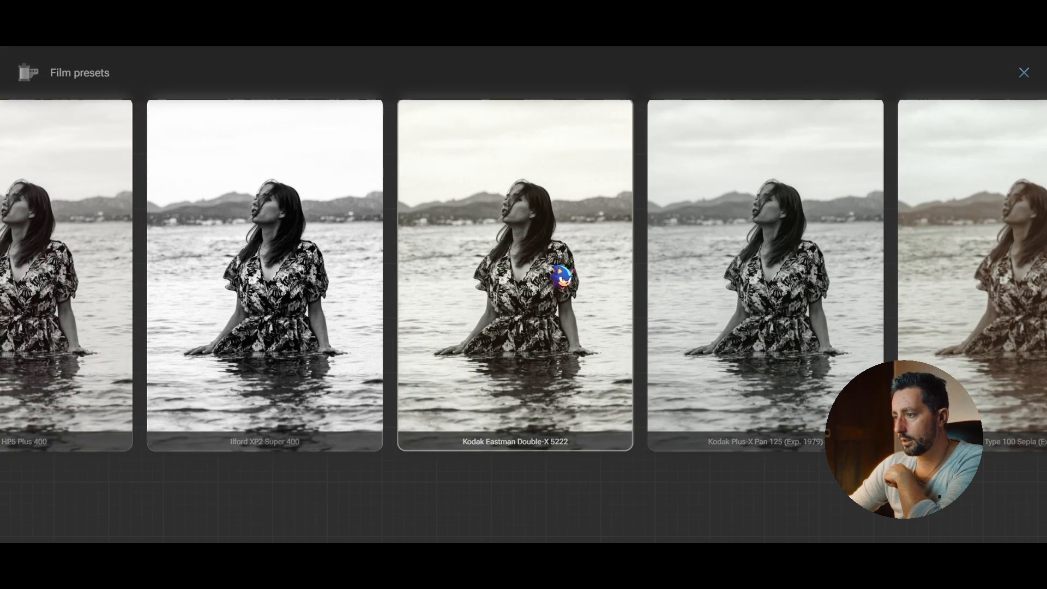
pyautogui.click(573, 264)
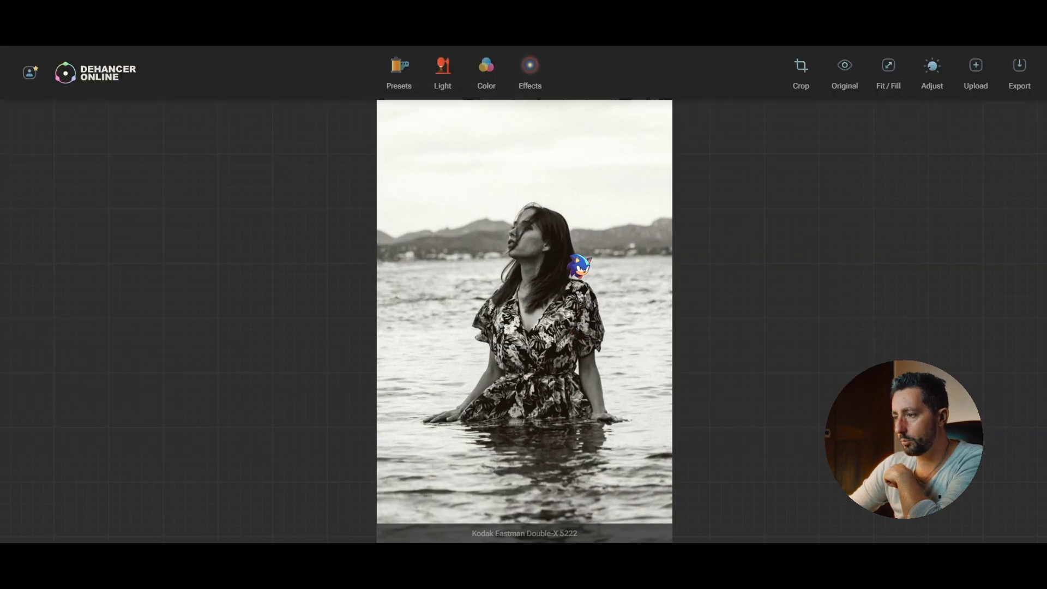
# Open the film effects for the black-and-white portrait and compare the result with the original photo.
pyautogui.click(523, 87)
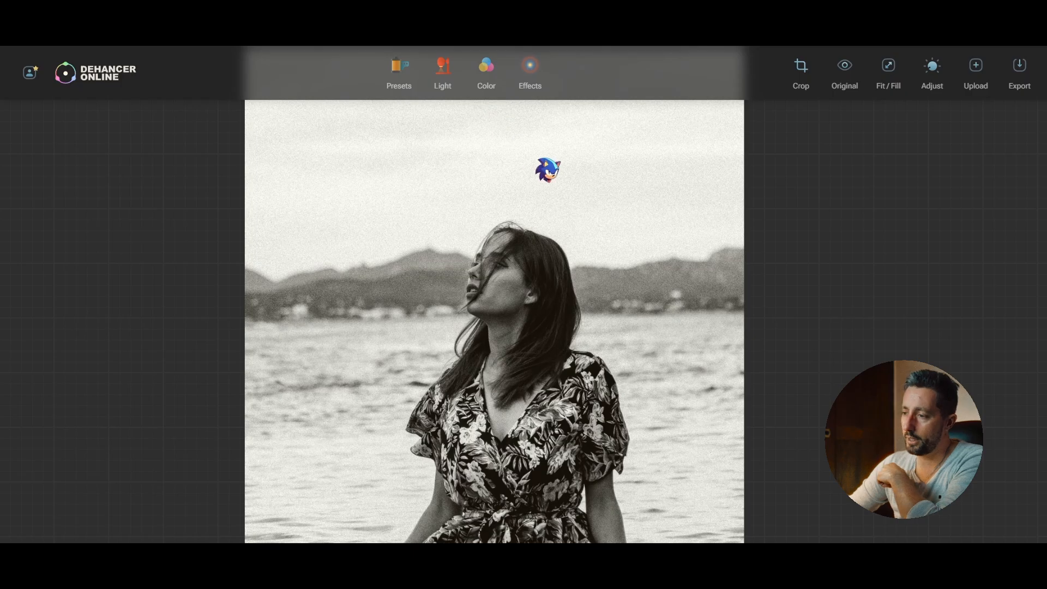
pyautogui.scroll(-2, 538, 161)
pyautogui.click(848, 67)
pyautogui.click(848, 67)
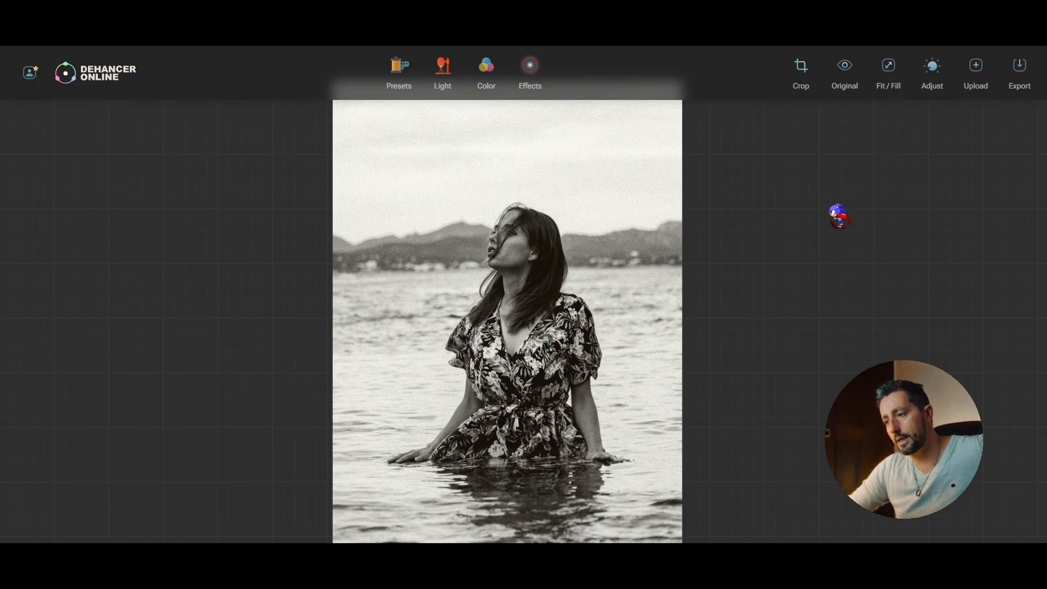
# Enable Bloom on the black-and-white portrait and compare the woman's face and dress with it on and off.
pyautogui.scroll(4, 514, 299)
pyautogui.moveTo(479, 171); pyautogui.dragTo(514, 302)
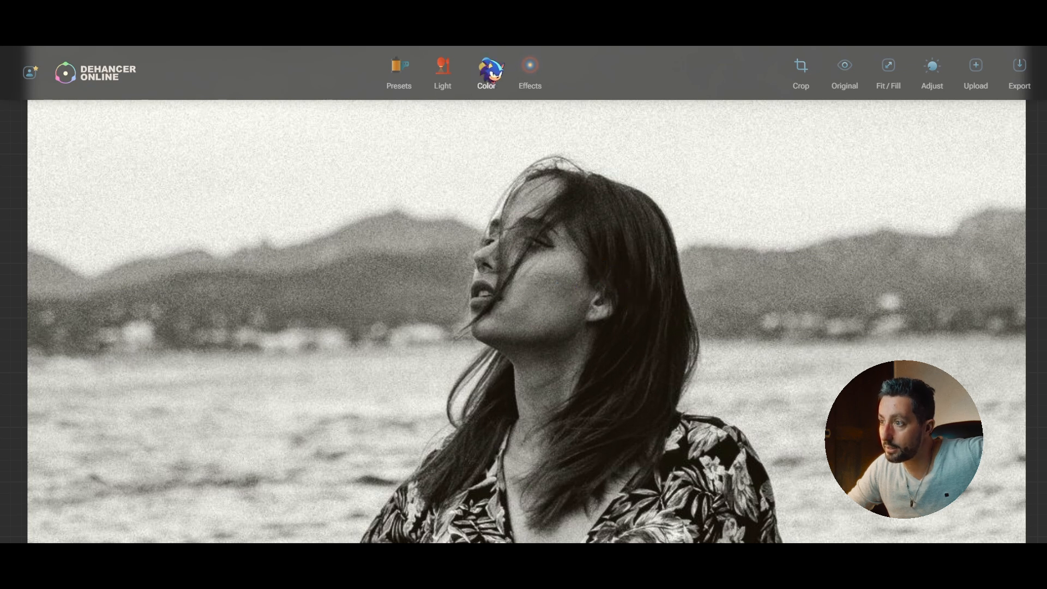
pyautogui.click(546, 81)
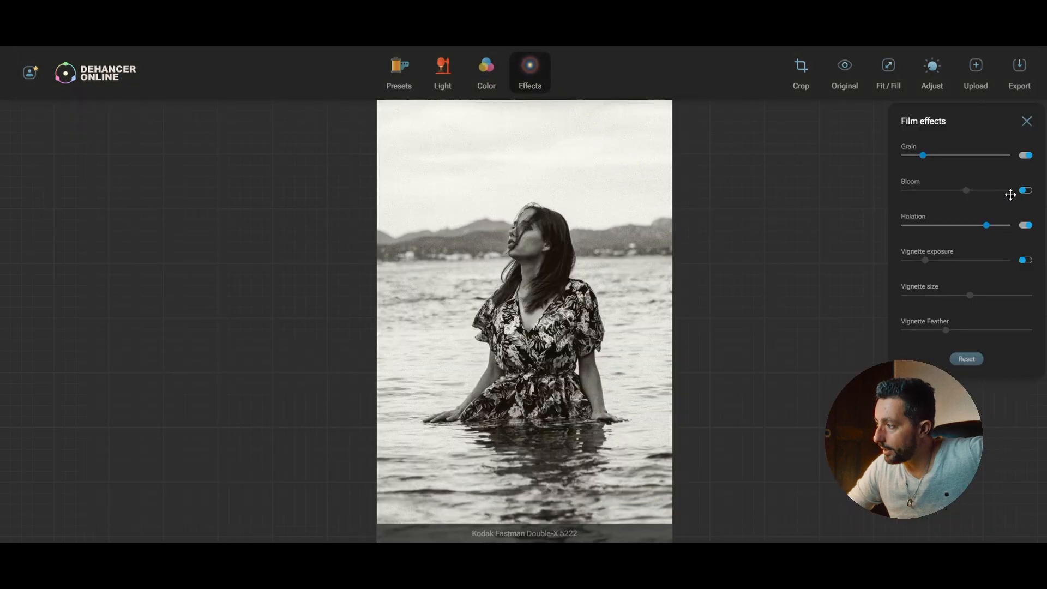
pyautogui.click(1027, 191)
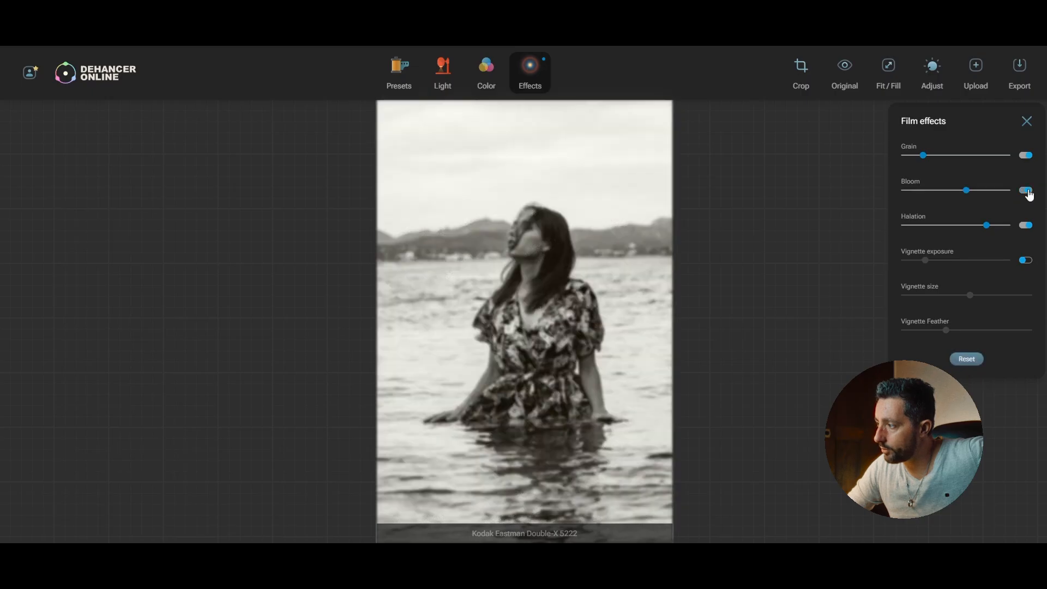
pyautogui.scroll(5, 507, 287)
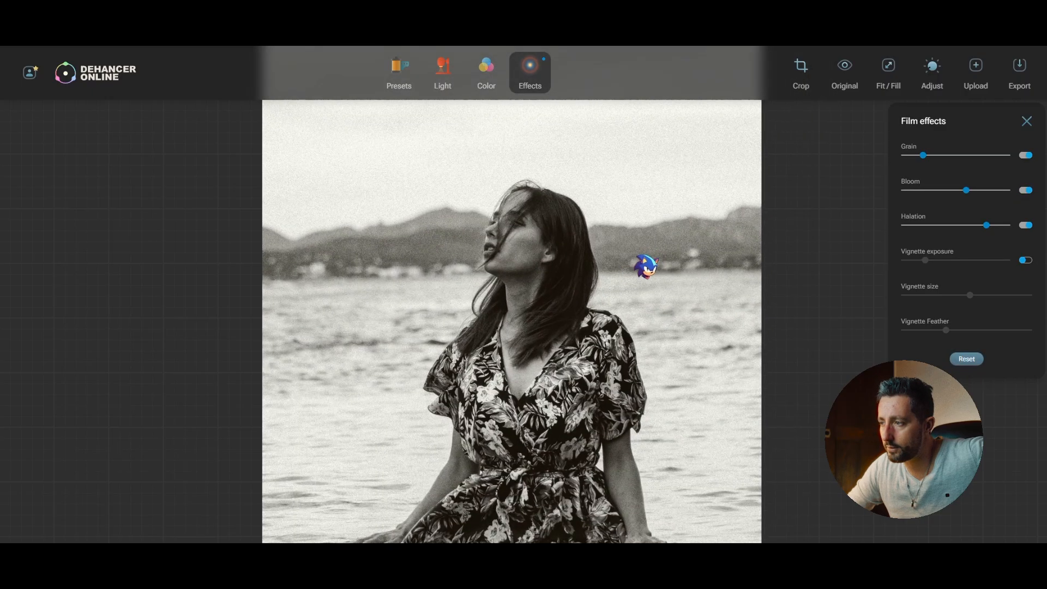
pyautogui.click(1024, 189)
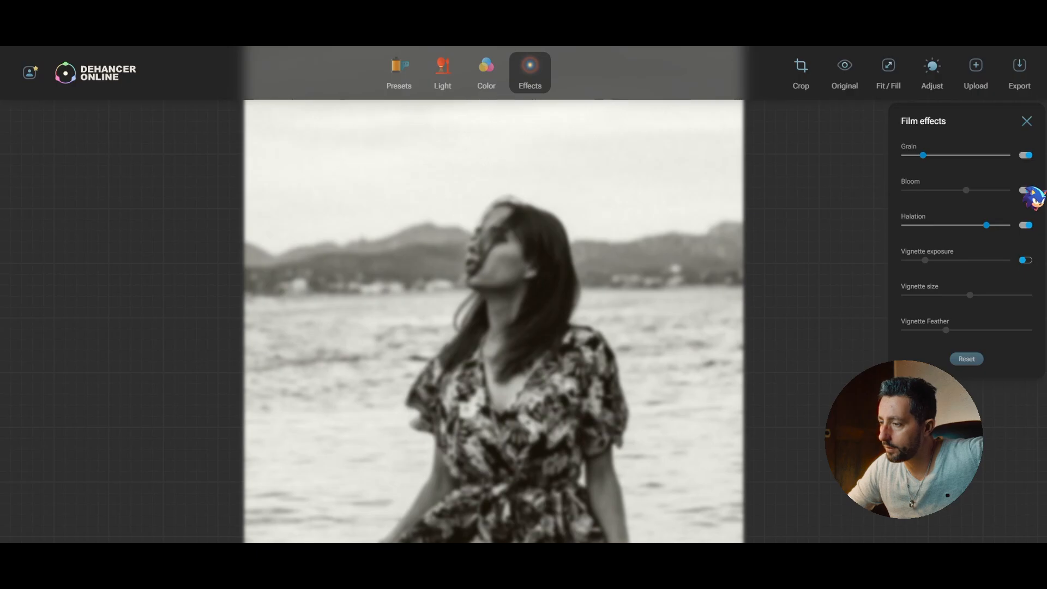
# Raise Bloom to about 97% of its range and compare the portrait with the effect on and off.
pyautogui.click(1025, 189)
pyautogui.click(992, 190)
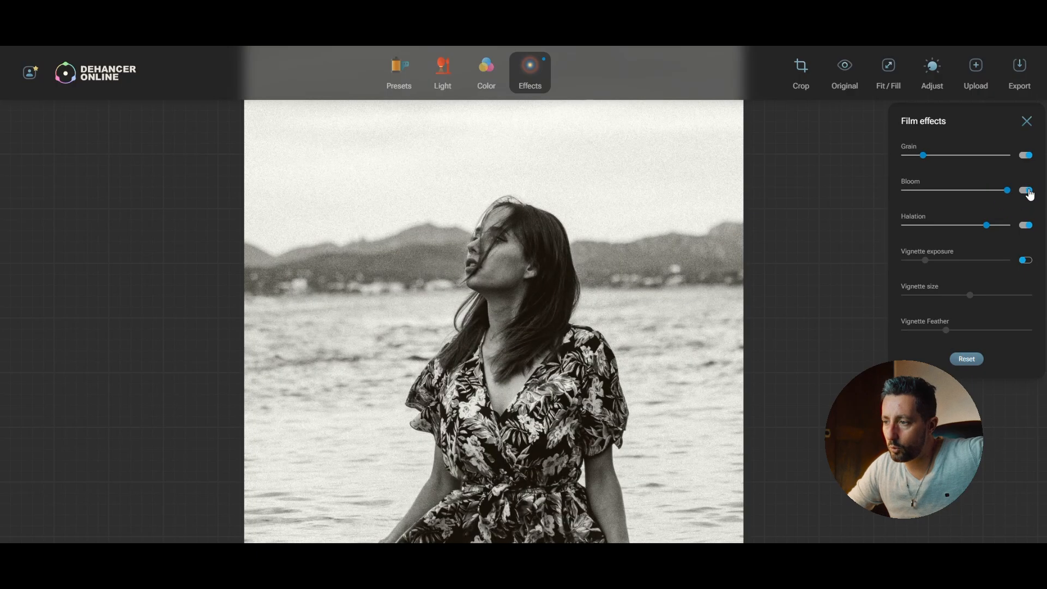
pyautogui.click(1028, 191)
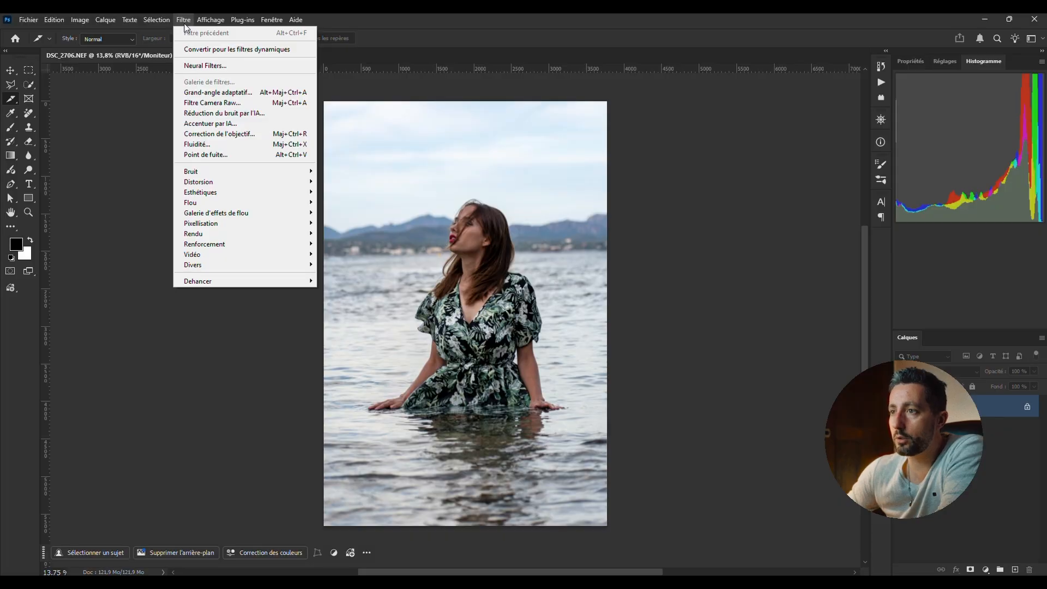
# Check Photoshop's filter list, launch DehancerPhotoshopInstaller_2.7.6 from the downloaded files, and quit its setup wizard.
pyautogui.click(185, 24)
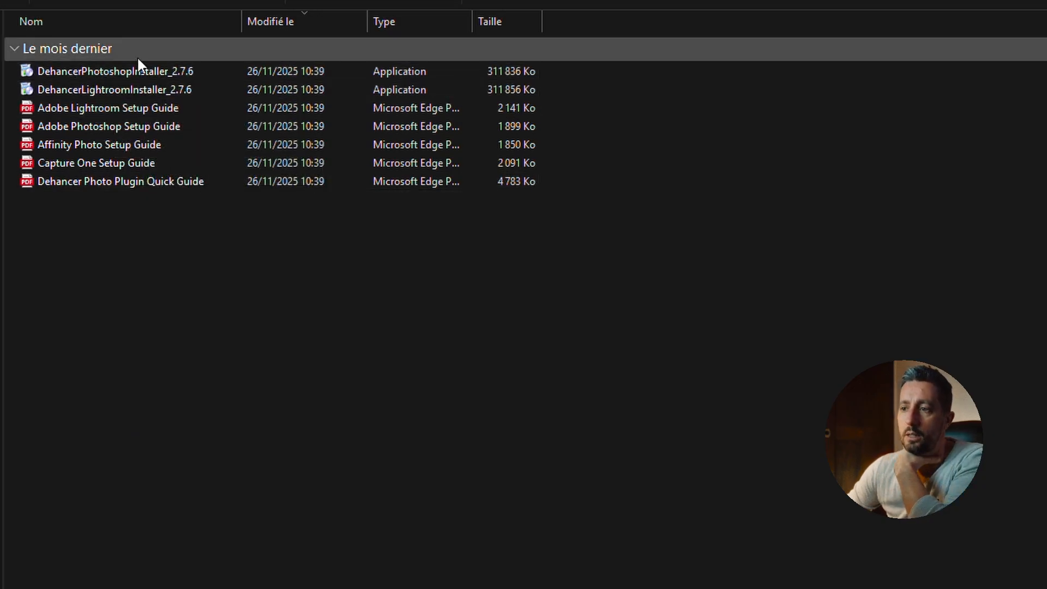
pyautogui.click(139, 74)
pyautogui.doubleClick(140, 73)
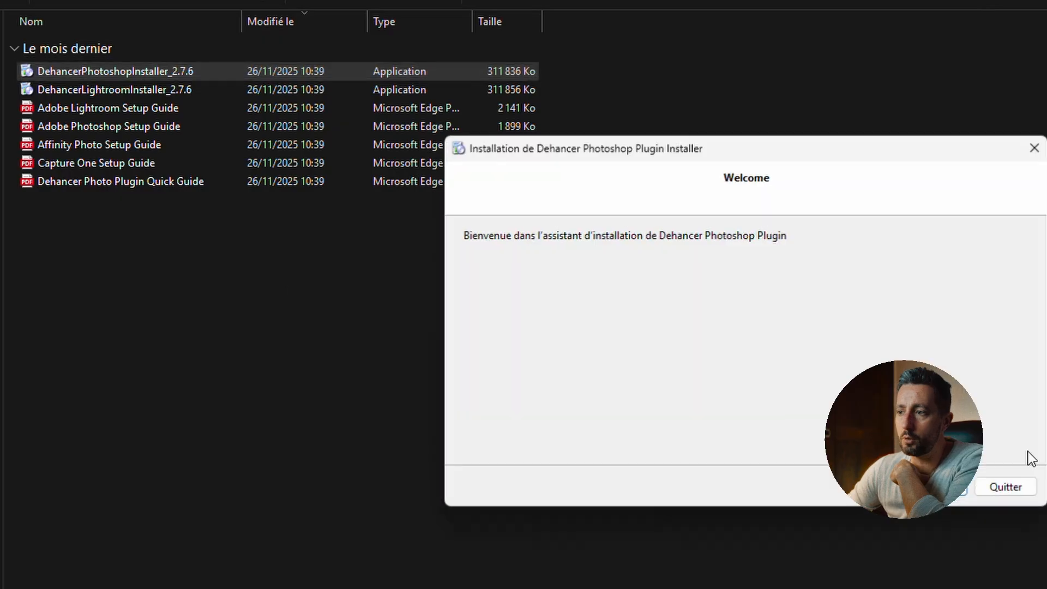
pyautogui.click(989, 489)
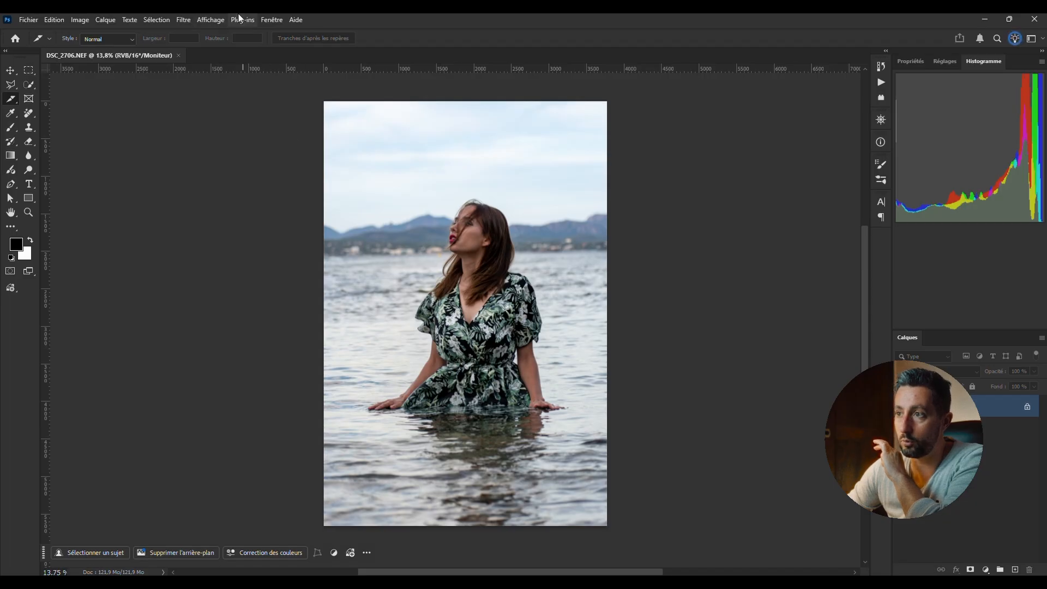
# Switch to Photoshop and open the Dehancer Film filter on the portrait DSC_2706.NEF.
pyautogui.click(240, 19)
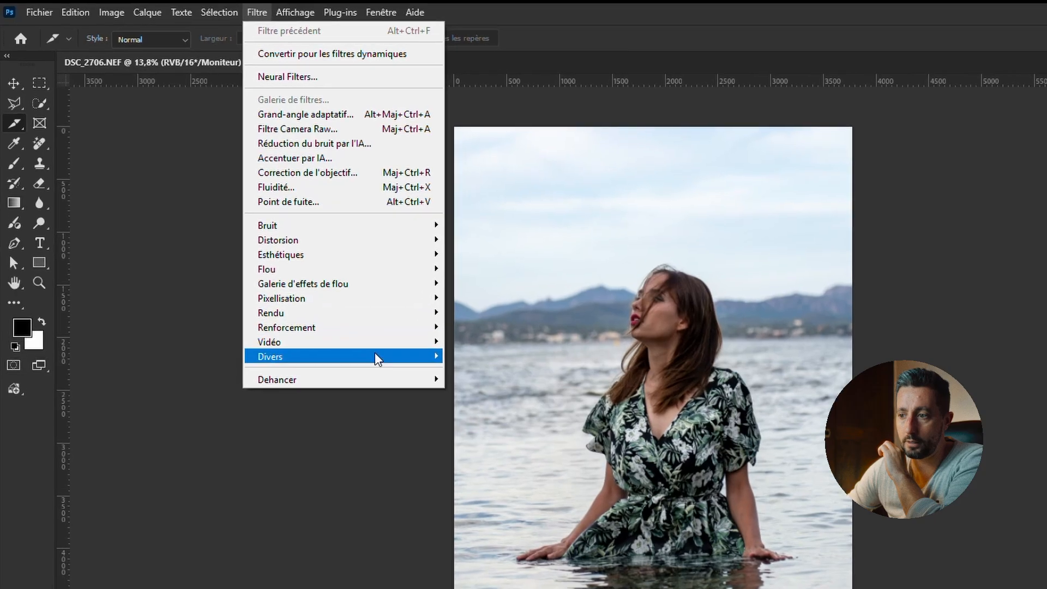
pyautogui.moveTo(372, 379)
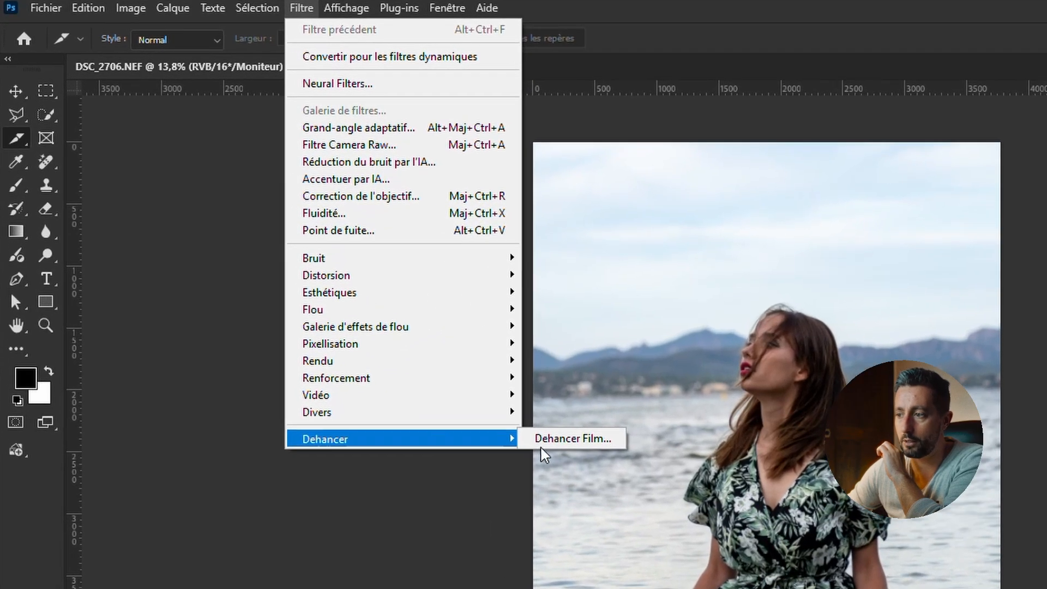
pyautogui.click(541, 446)
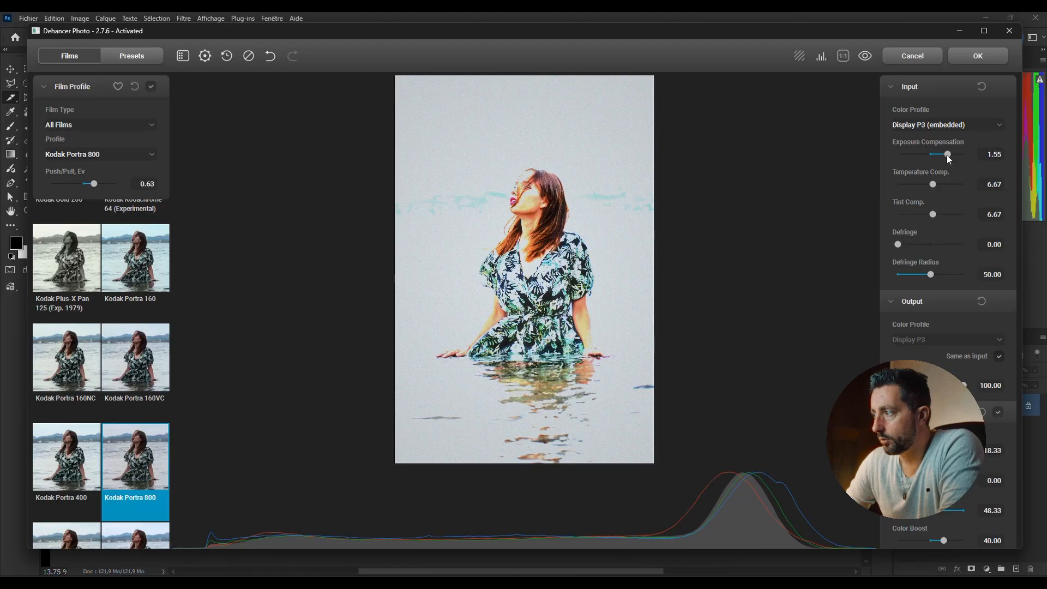
# Set the input Exposure Compensation, Temperature Comp. and Tint Comp. to 0.00.
pyautogui.moveTo(947, 155); pyautogui.dragTo(911, 180)
pyautogui.doubleClick(911, 180)
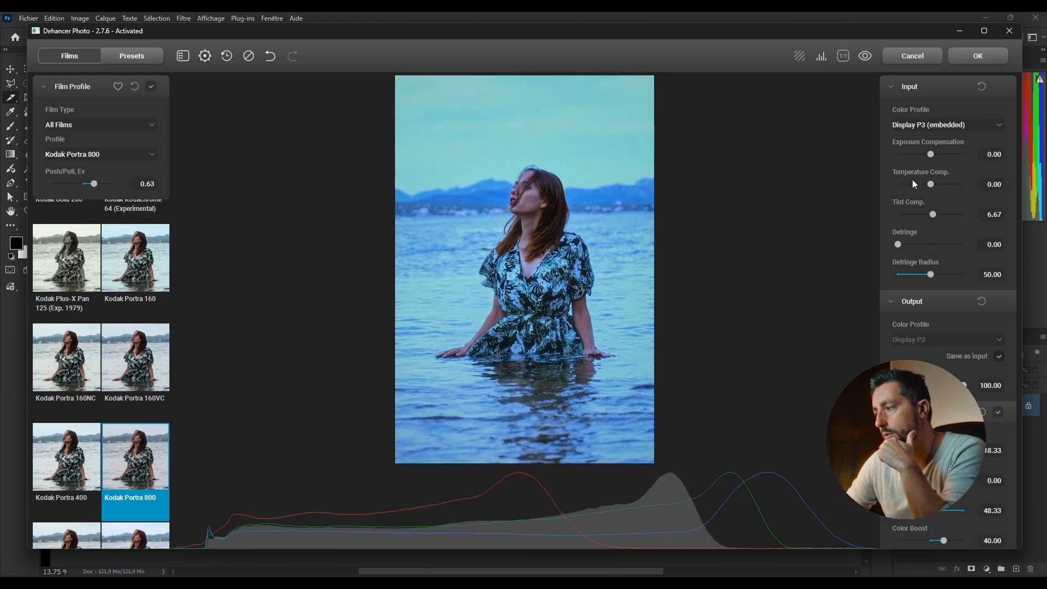
pyautogui.doubleClick(932, 214)
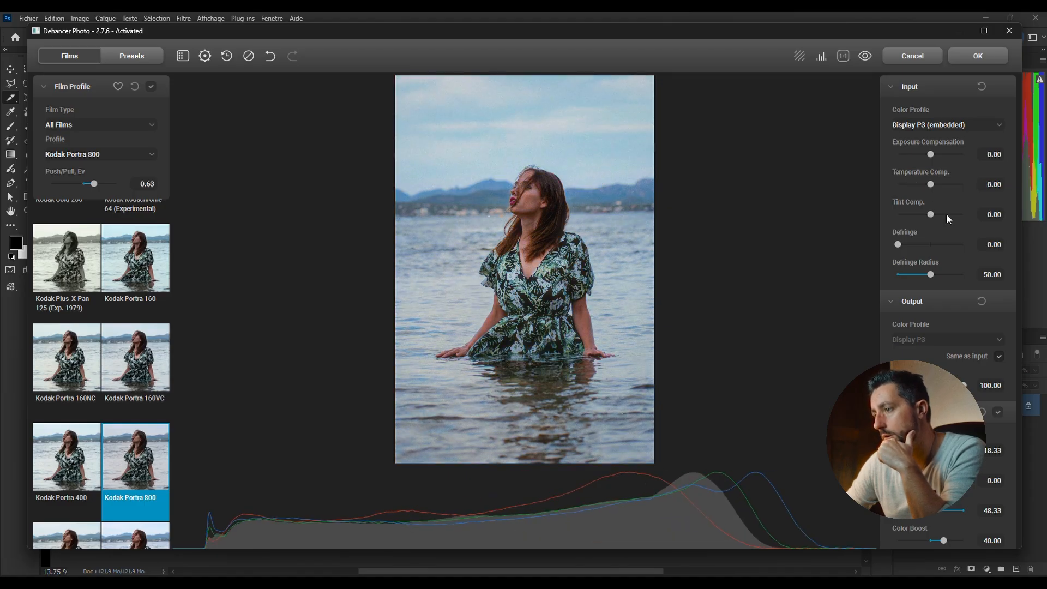
# Try Tint Comp. in both directions and a higher Defringe, returning each to 0.00.
pyautogui.click(945, 214)
pyautogui.doubleClick(945, 214)
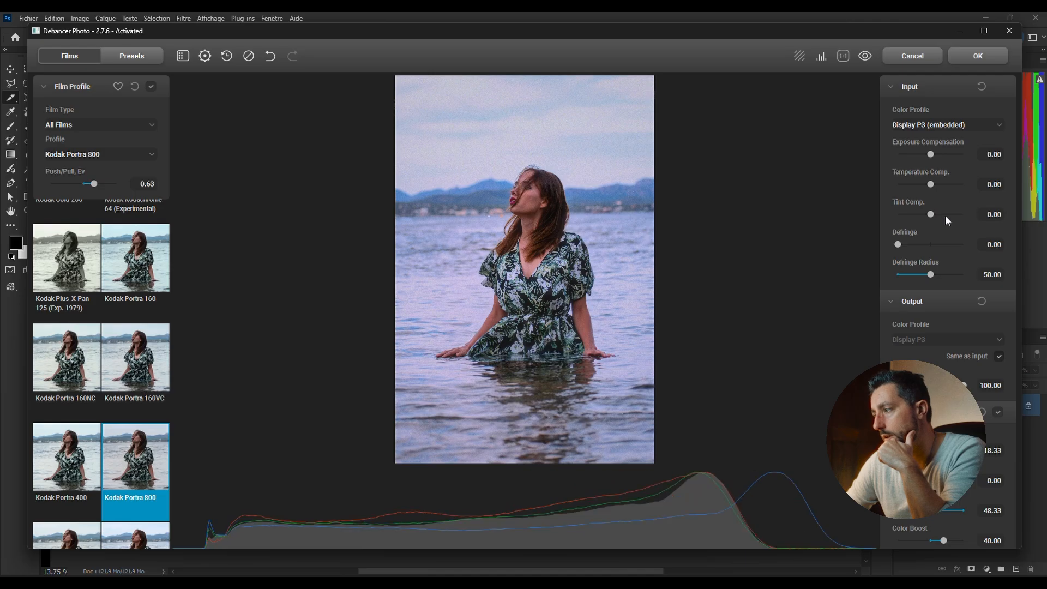
pyautogui.doubleClick(913, 215)
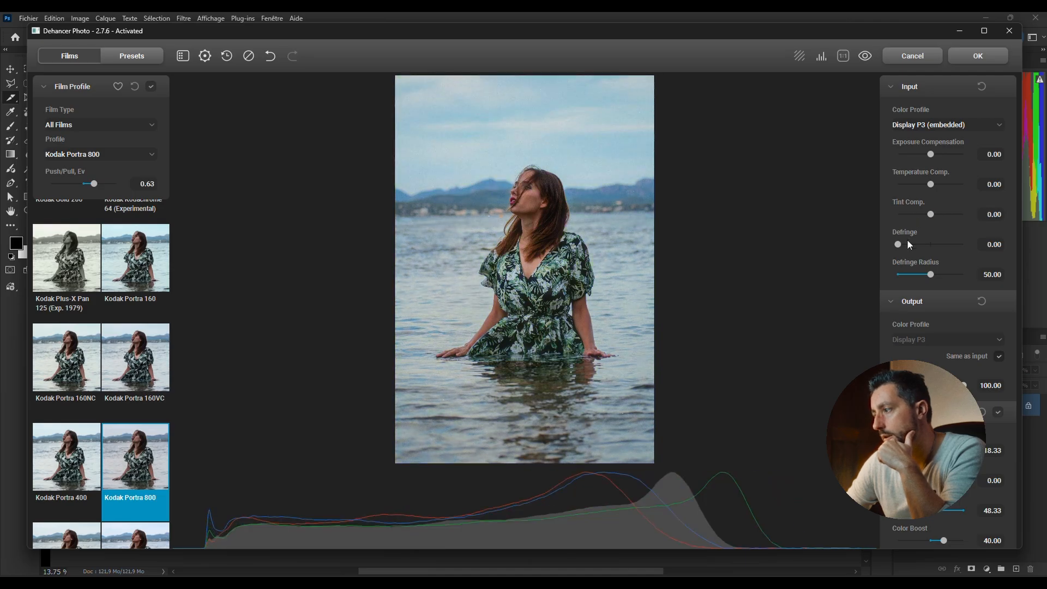
pyautogui.click(913, 244)
pyautogui.moveTo(914, 244); pyautogui.dragTo(874, 244)
# Raise Color Separation in the Film Developer settings to 84.17.
pyautogui.scroll(-3, 894, 271)
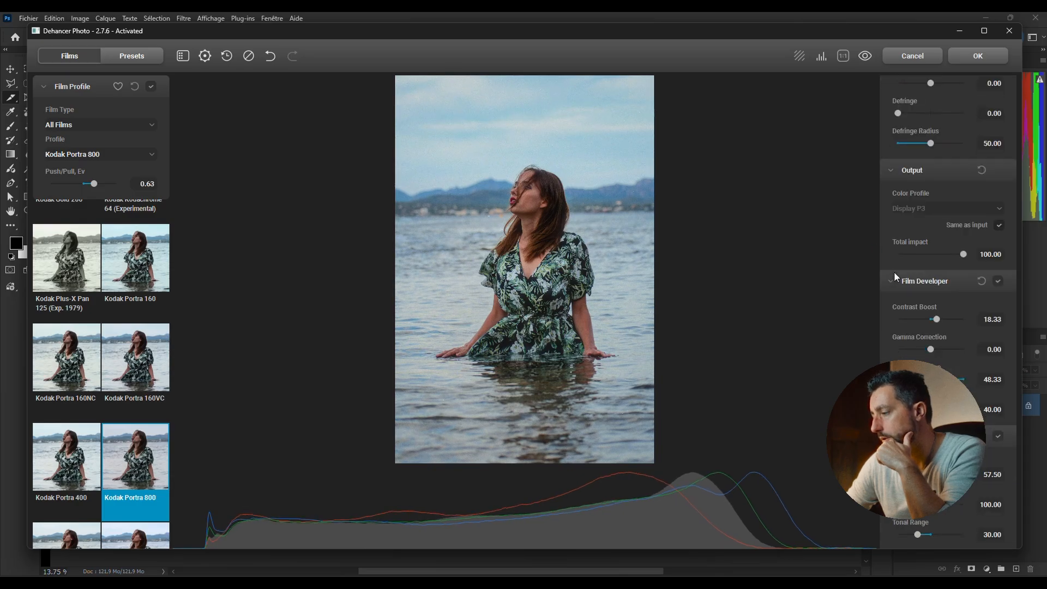
pyautogui.scroll(-1, 894, 271)
pyautogui.moveTo(936, 347); pyautogui.dragTo(952, 344)
# Set the Film Compression Tonal Range to 76.67, try an Expand Black Point of -10.00, and reset it to 0.00.
pyautogui.scroll(-2, 926, 322)
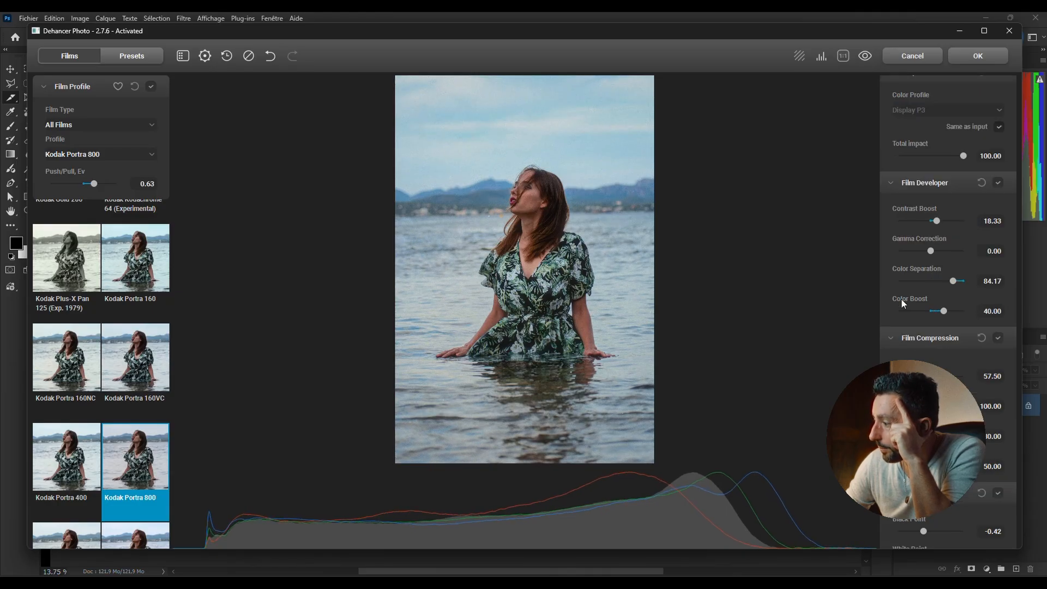
pyautogui.scroll(-4, 902, 304)
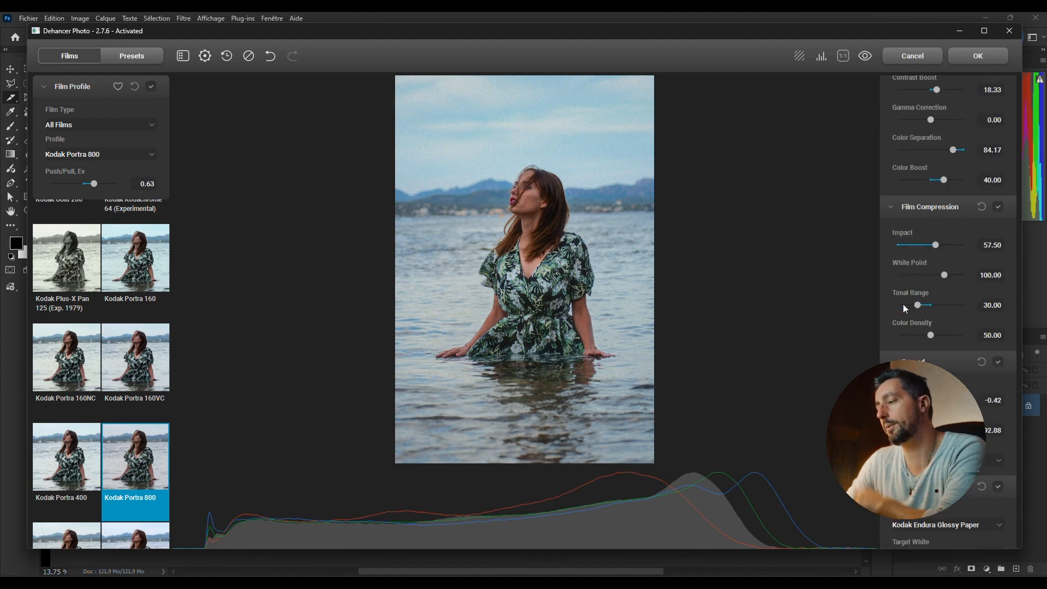
pyautogui.moveTo(918, 303); pyautogui.dragTo(910, 268)
pyautogui.scroll(-4, 921, 297)
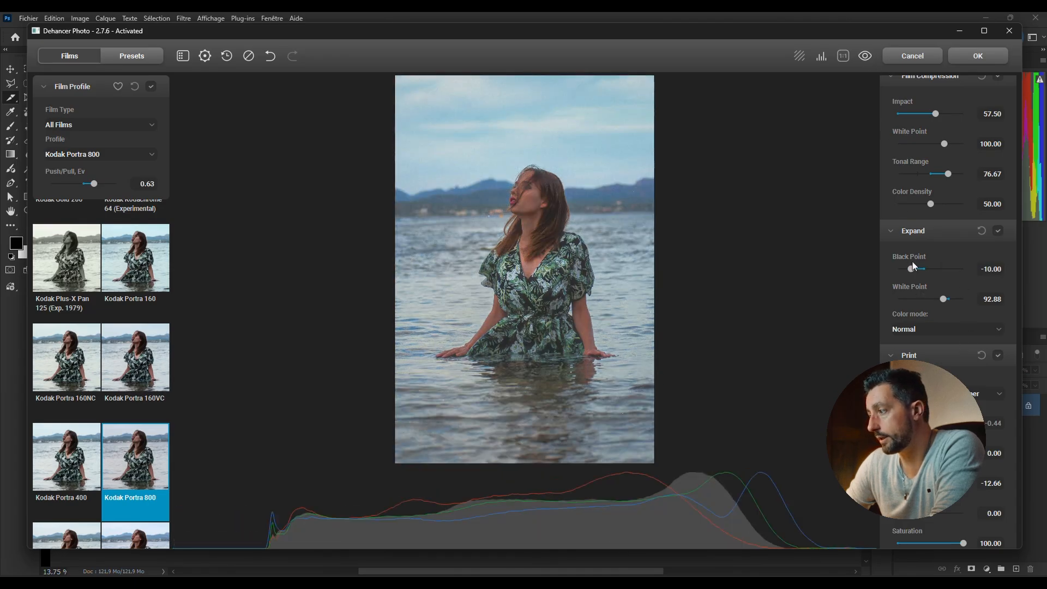
pyautogui.doubleClick(912, 270)
# Set the Film Compression Tonal Range to 30.00 and Impact to 60.00.
pyautogui.scroll(2, 913, 269)
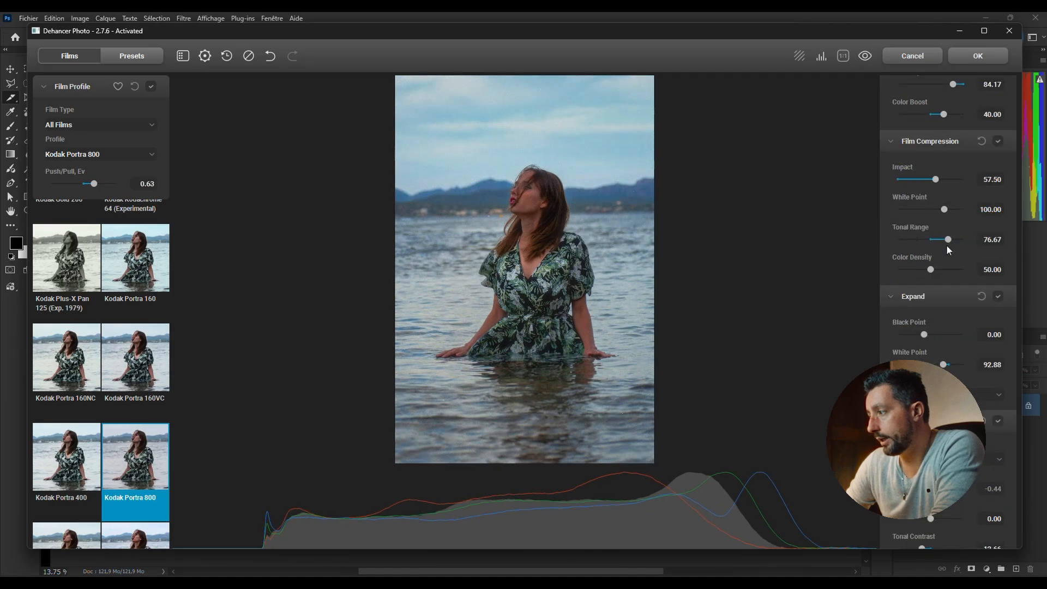
pyautogui.click(946, 239)
pyautogui.moveTo(947, 238); pyautogui.dragTo(918, 240)
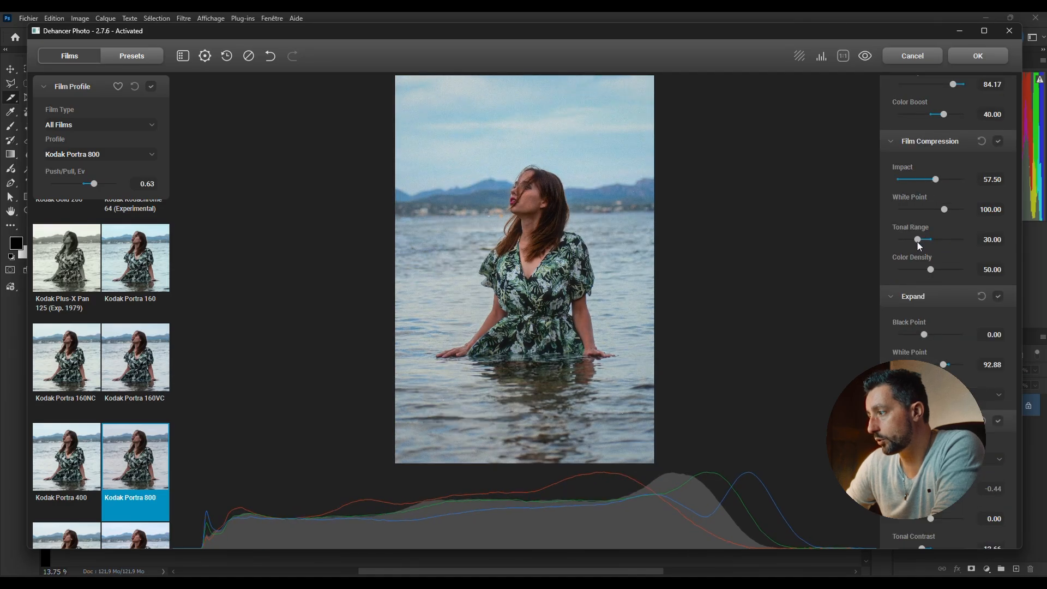
pyautogui.moveTo(933, 179); pyautogui.dragTo(935, 180)
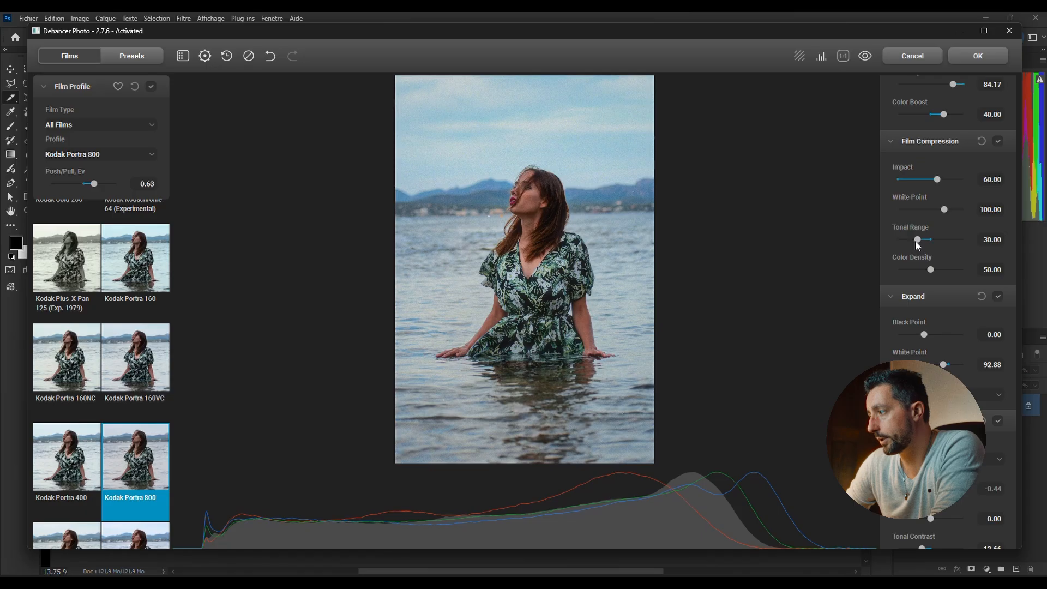
# Try a different Print Exposure, return it to 0.00, and test the print range limiter.
pyautogui.scroll(-4, 924, 280)
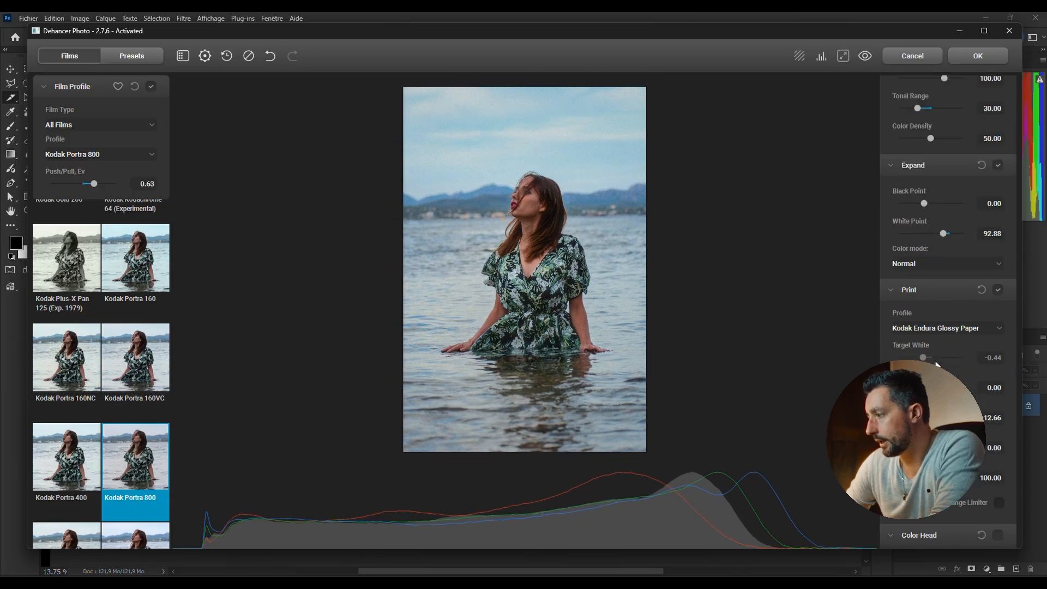
pyautogui.moveTo(939, 387); pyautogui.dragTo(937, 387)
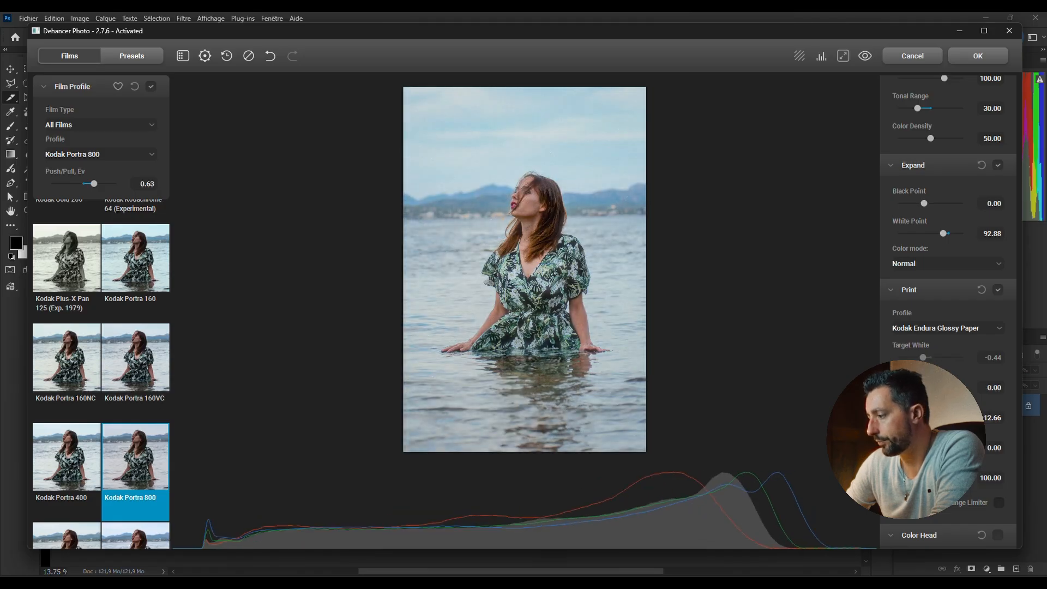
pyautogui.click(998, 504)
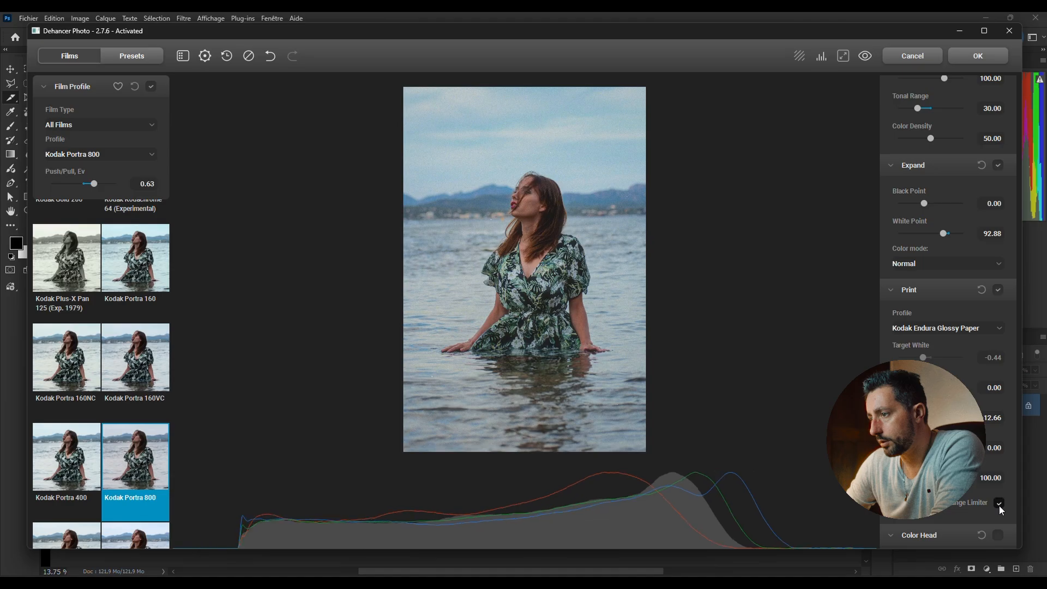
# Choose Kodak 2383 Print Film as the Print profile.
pyautogui.scroll(-2, 999, 491)
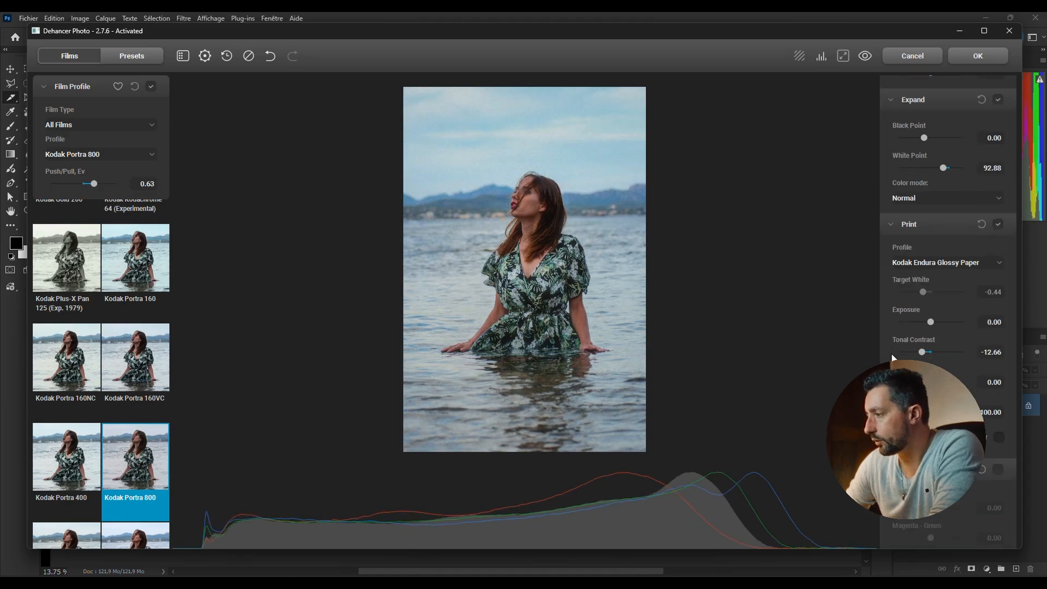
pyautogui.click(941, 264)
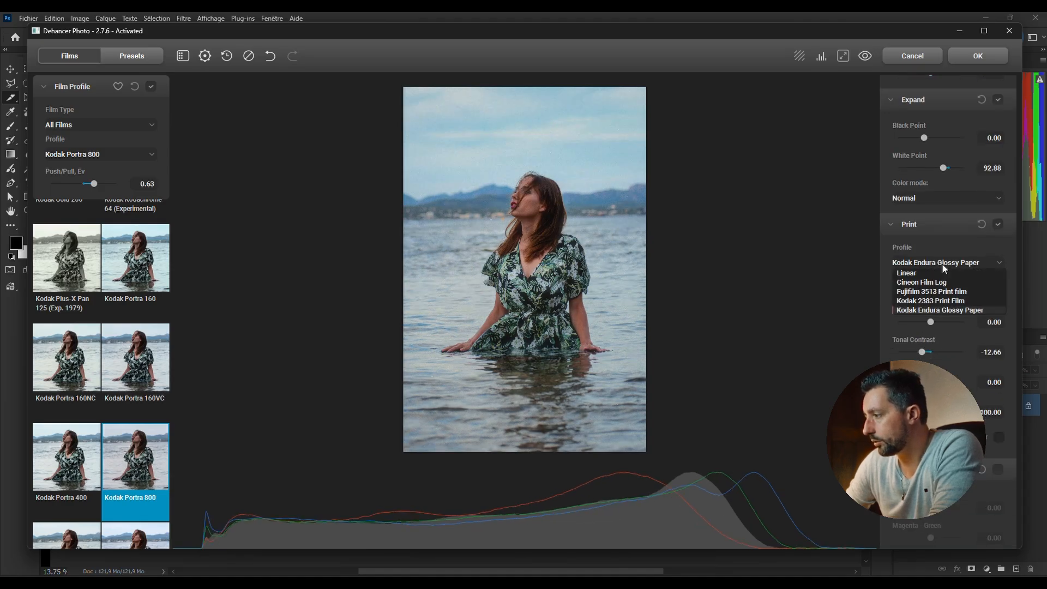
pyautogui.click(936, 301)
# Set Film Grain Amount to 51.67 and Resolution to 80.83, and inspect the grain closely around the woman's face.
pyautogui.scroll(-3, 888, 316)
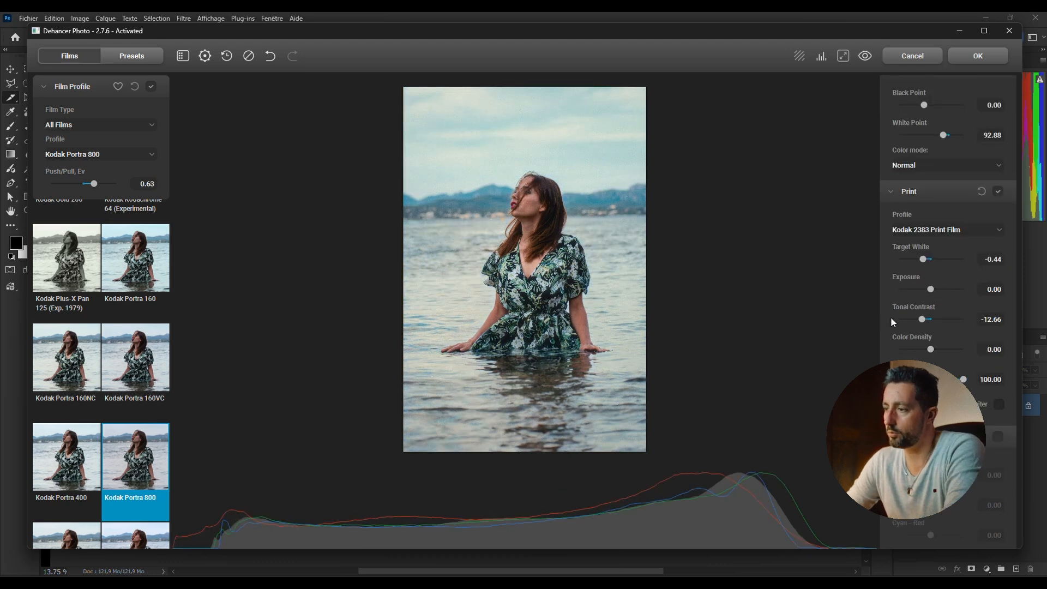
pyautogui.scroll(-12, 890, 317)
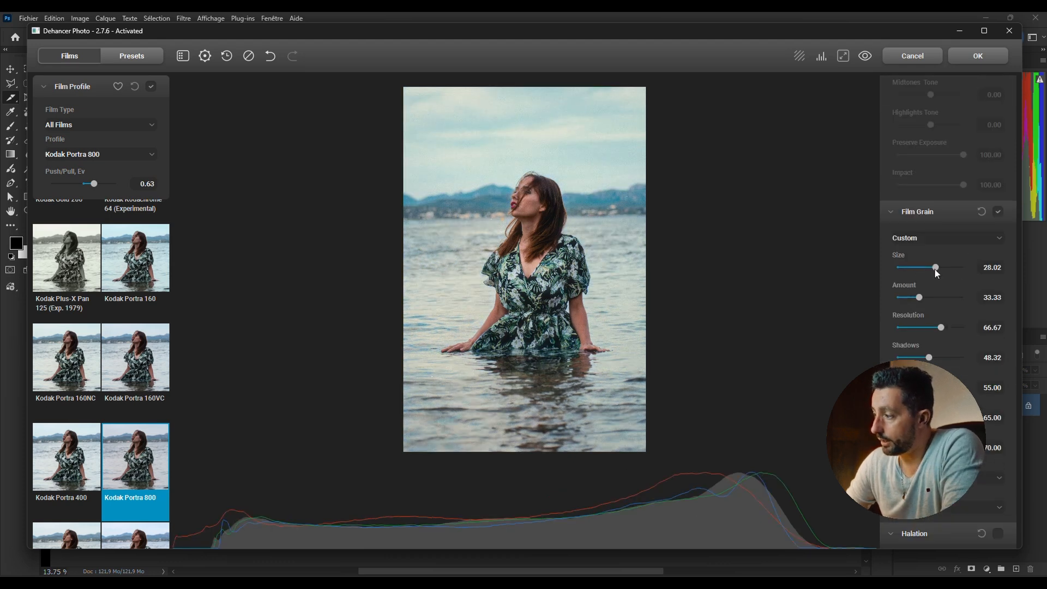
pyautogui.moveTo(917, 297); pyautogui.dragTo(932, 297)
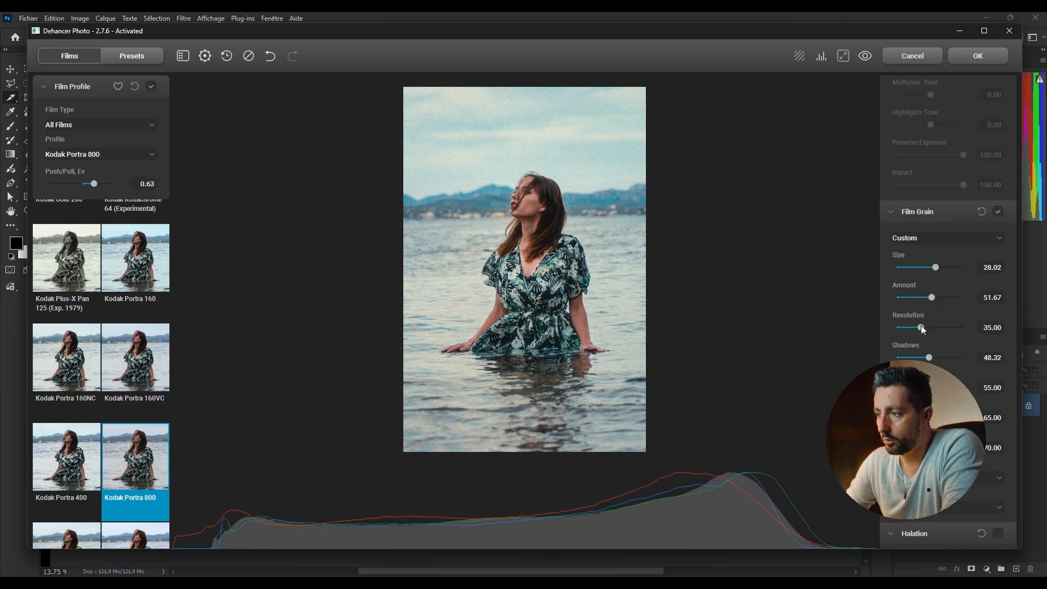
pyautogui.moveTo(927, 328); pyautogui.dragTo(951, 327)
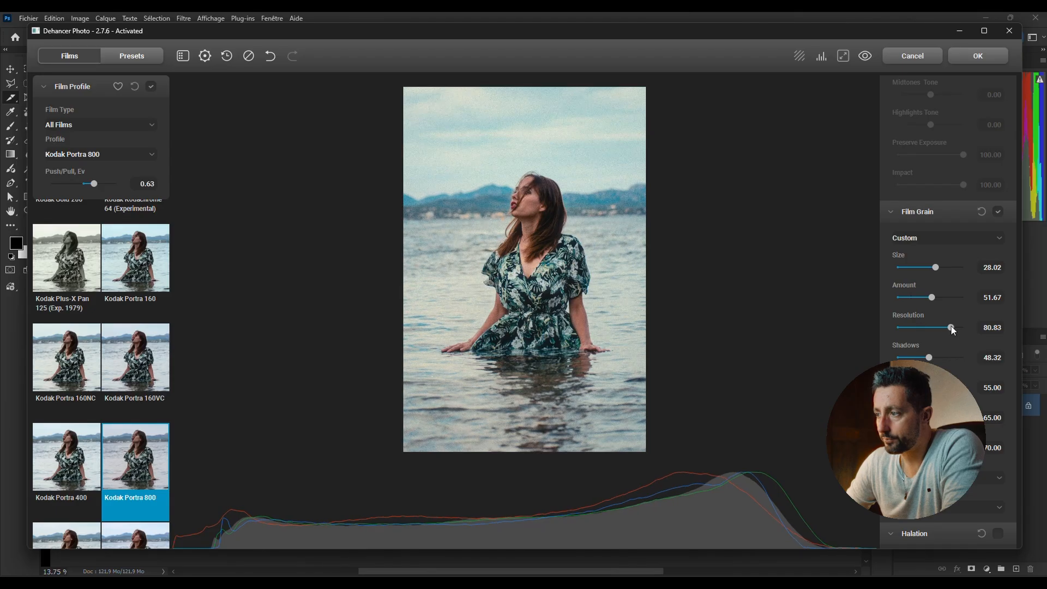
pyautogui.scroll(7, 344, 192)
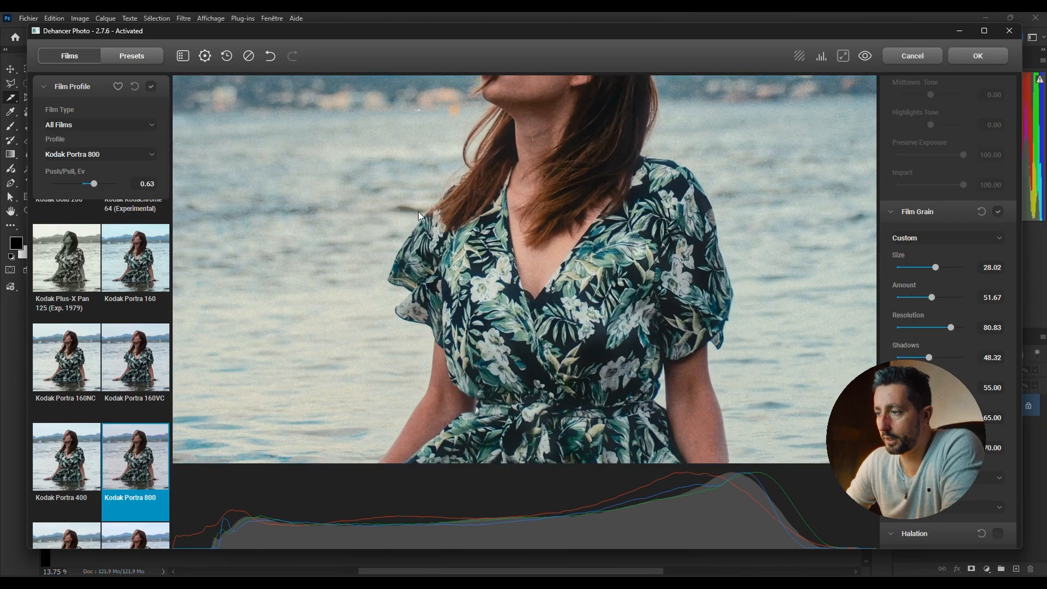
pyautogui.scroll(1, 414, 210)
pyautogui.moveTo(399, 138); pyautogui.dragTo(580, 391)
pyautogui.scroll(2, 562, 313)
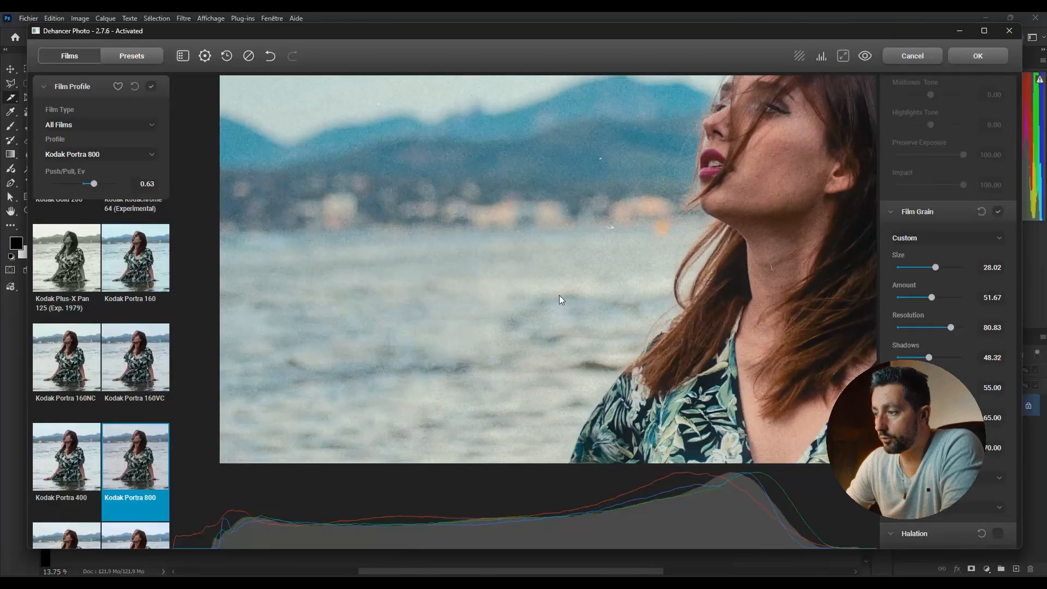
# Set the Film Grain Resolution to 84.17, try stronger and weaker grain Amount values, and settle on 65.83.
pyautogui.scroll(2, 560, 299)
pyautogui.moveTo(948, 327)
pyautogui.mouseDown()
pyautogui.moveTo(908, 327)
pyautogui.moveTo(952, 325)
pyautogui.mouseUp()
pyautogui.click(950, 297)
pyautogui.moveTo(950, 297); pyautogui.dragTo(973, 297)
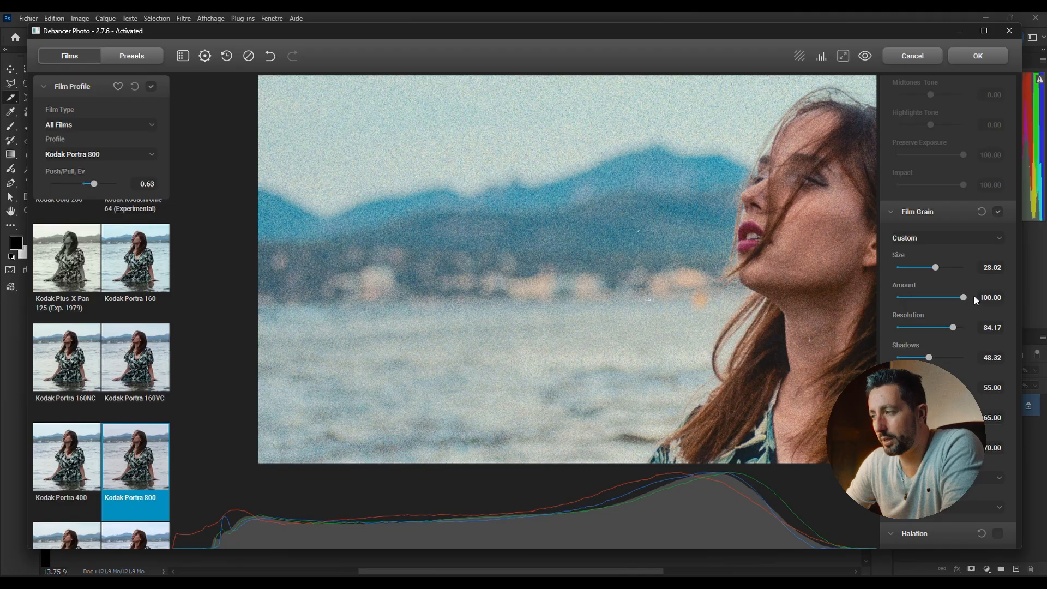
pyautogui.click(909, 297)
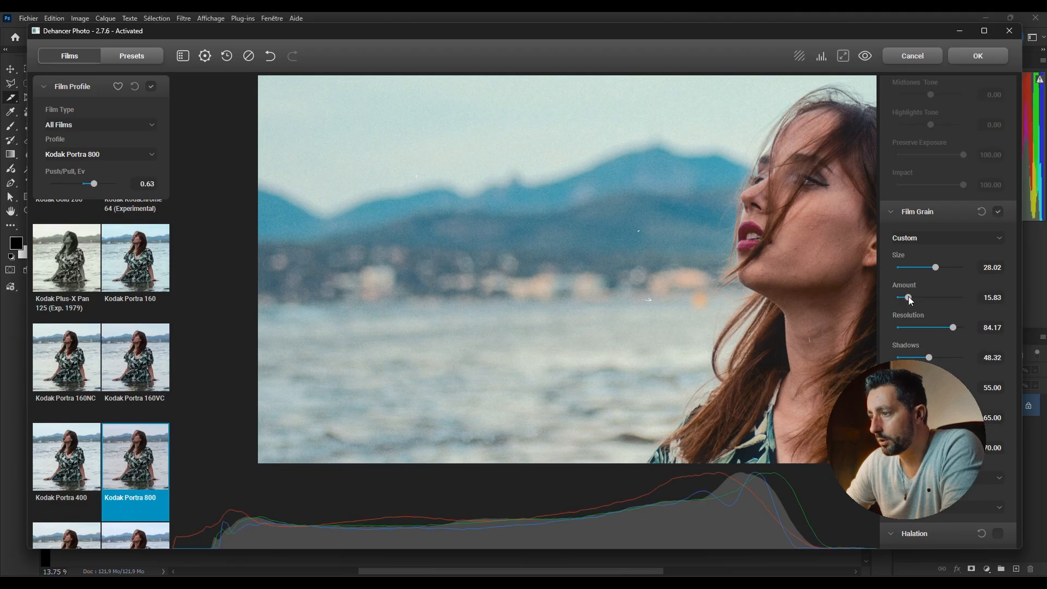
pyautogui.click(941, 297)
# Set the Film Grain Shadows to 67.50, Midtones to 25.00 and Highlights to 82.50.
pyautogui.click(948, 357)
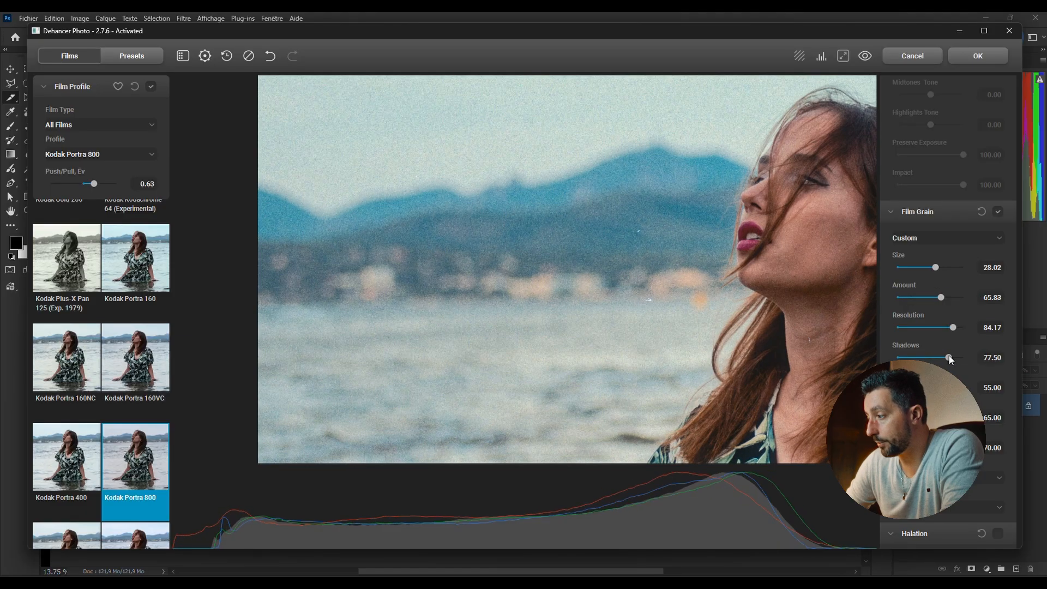
pyautogui.moveTo(949, 357); pyautogui.dragTo(919, 357)
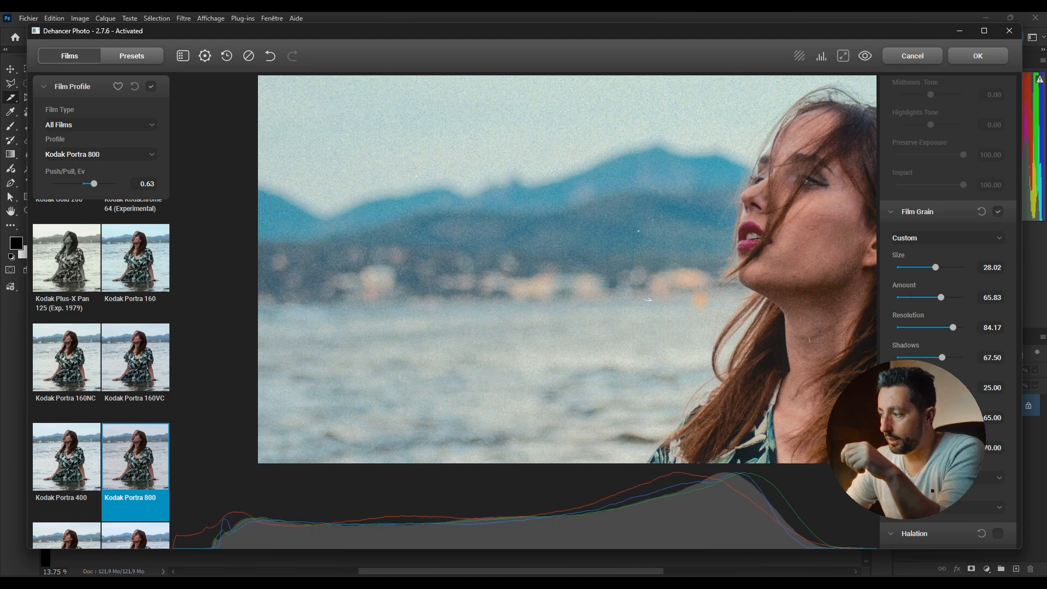
pyautogui.click(951, 418)
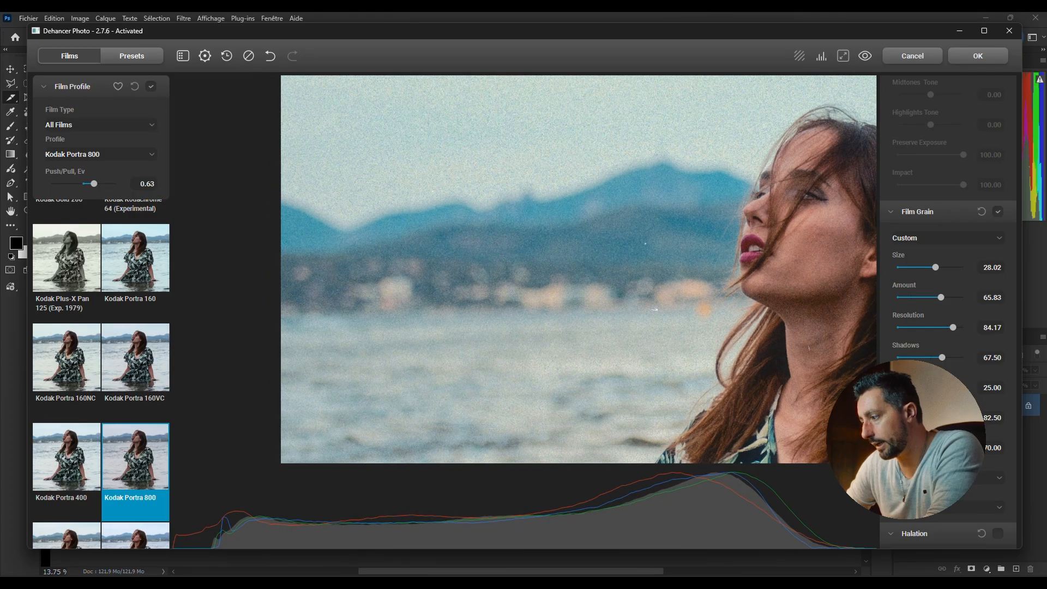
pyautogui.scroll(-2, 948, 310)
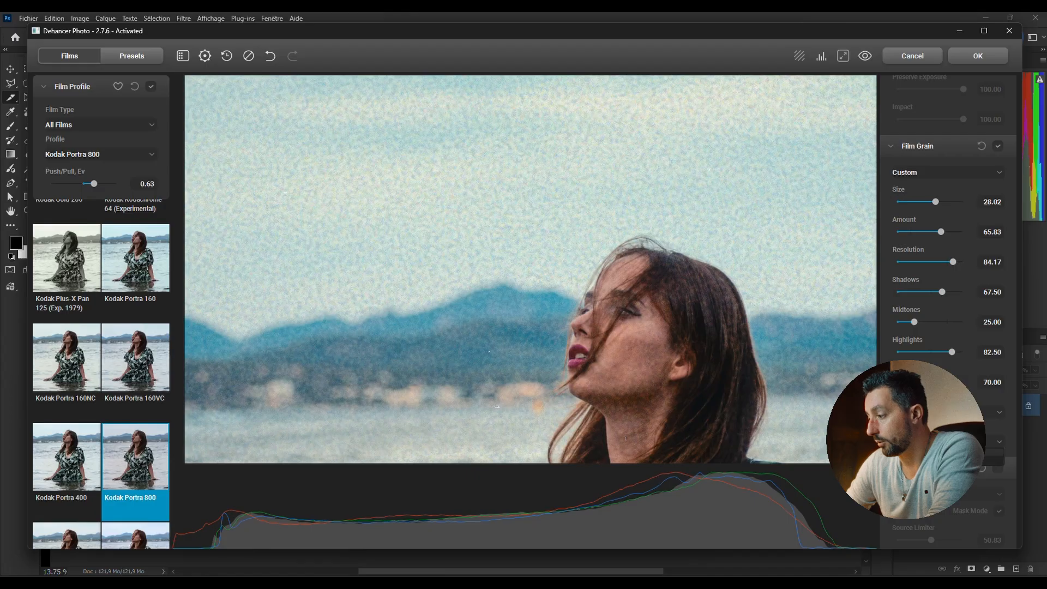
# Enable Halation and, using its mask view temporarily, set Source Limiter to 27.50 and Background Gain to 41.67.
pyautogui.scroll(-1, 998, 437)
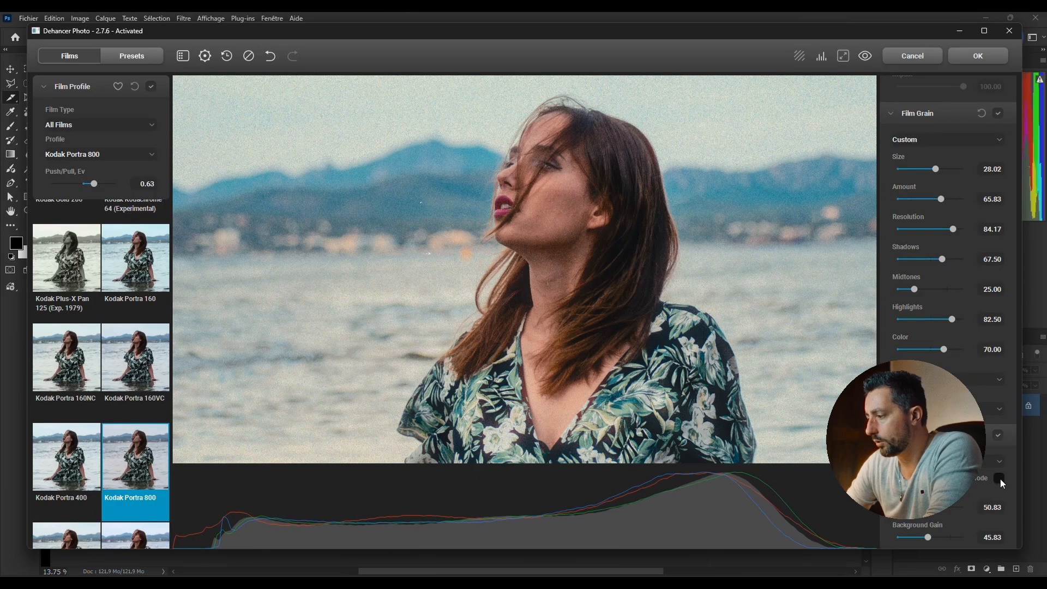
pyautogui.click(999, 478)
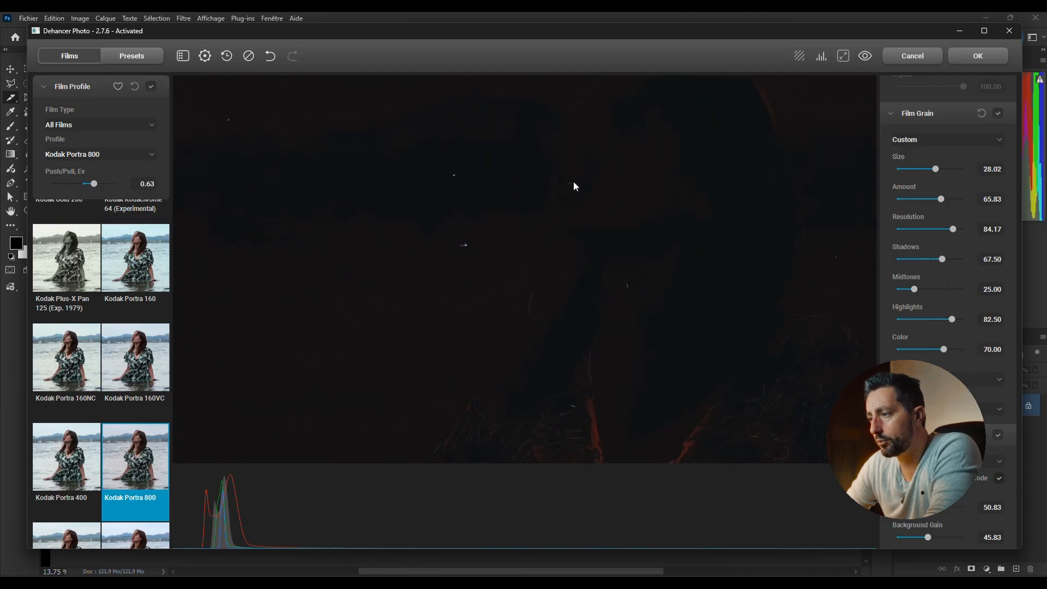
pyautogui.moveTo(930, 507); pyautogui.dragTo(900, 507)
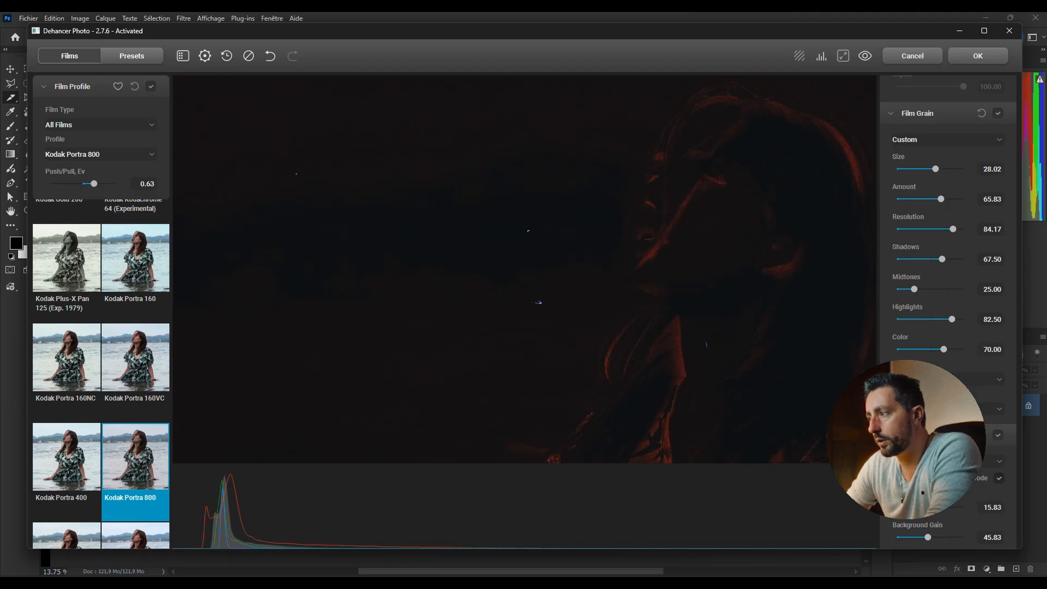
pyautogui.moveTo(907, 506); pyautogui.dragTo(925, 537)
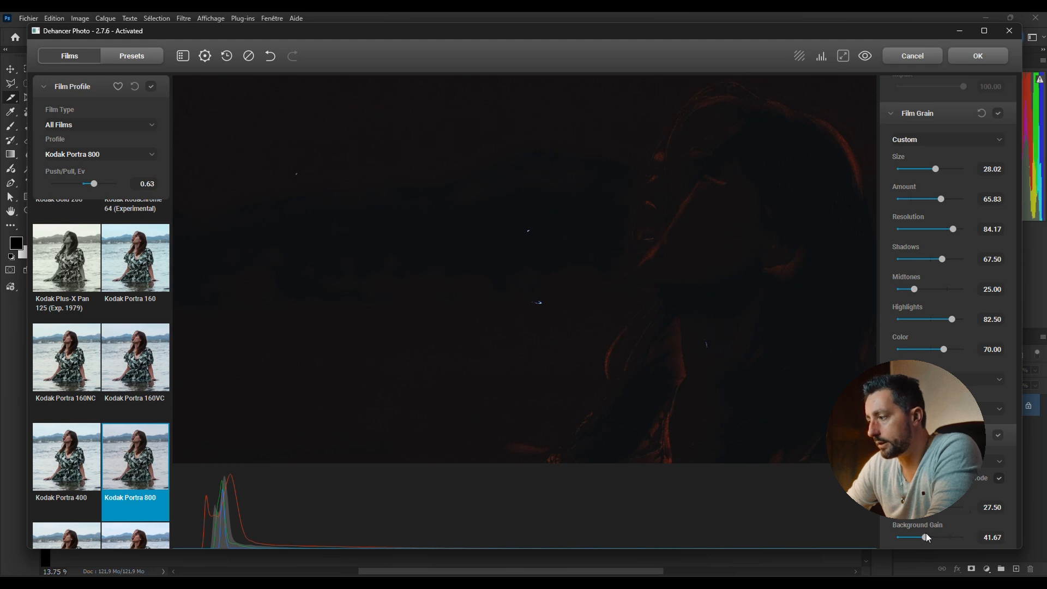
pyautogui.click(999, 479)
pyautogui.scroll(-2, 629, 221)
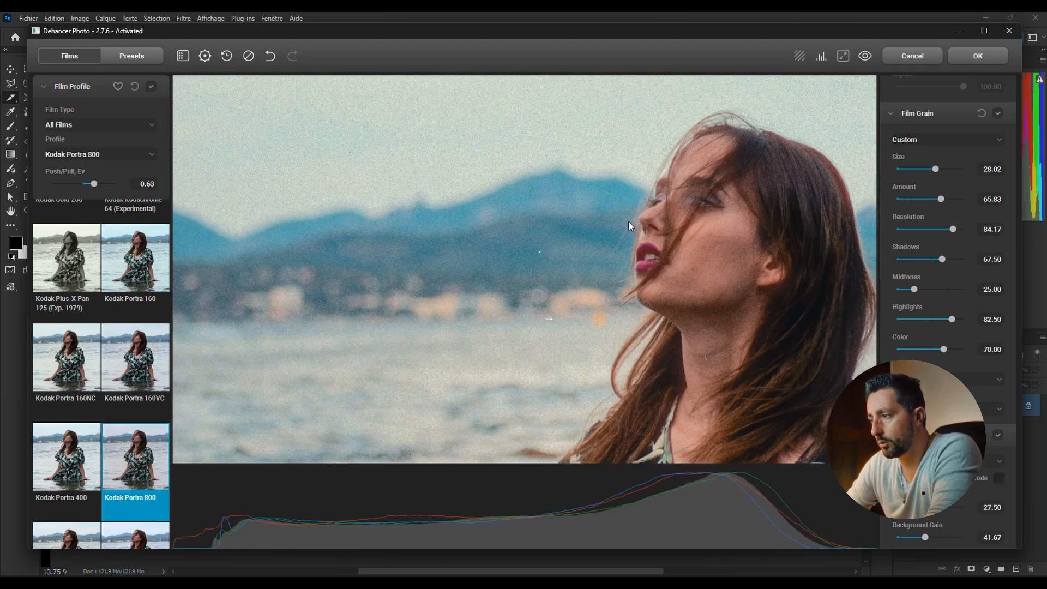
# Inspect the woman's face and hair closely and compare them with Halation off and on.
pyautogui.moveTo(707, 193); pyautogui.dragTo(504, 255)
pyautogui.scroll(3, 548, 236)
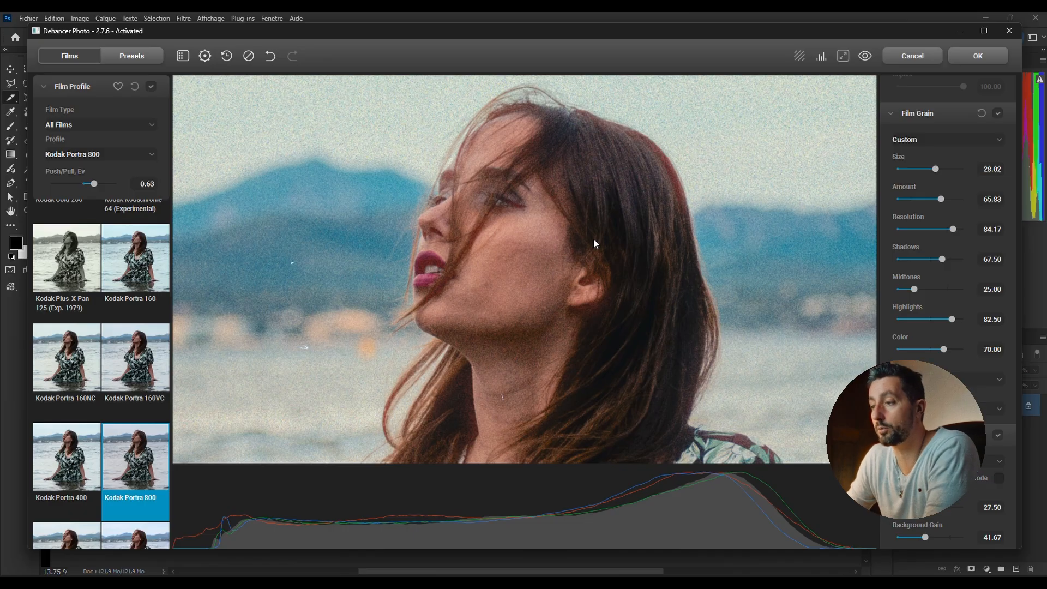
pyautogui.scroll(-1, 573, 200)
pyautogui.scroll(-3, 574, 200)
pyautogui.moveTo(574, 199); pyautogui.dragTo(646, 153)
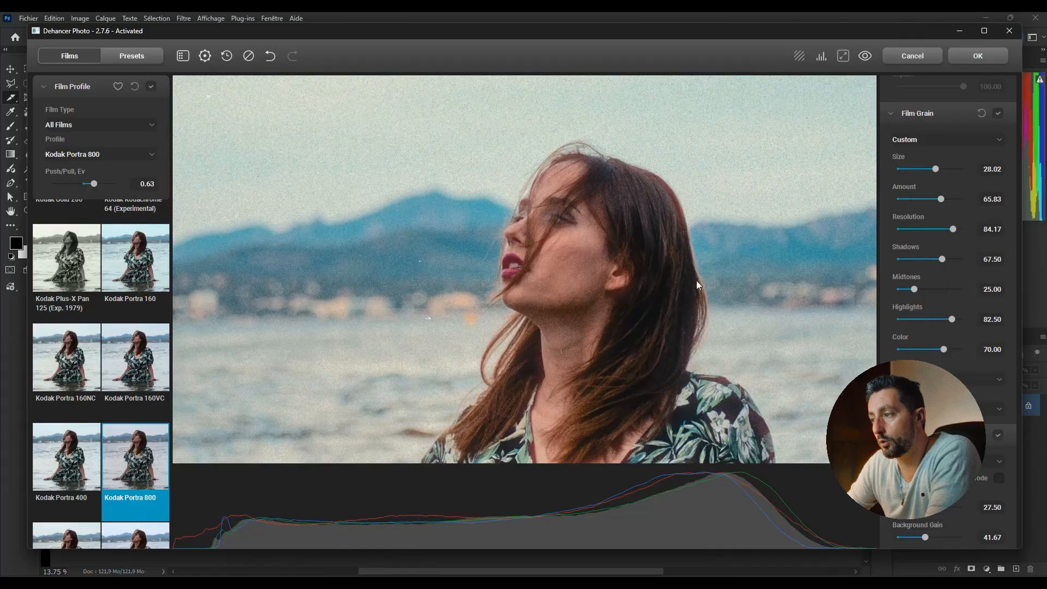
pyautogui.click(997, 435)
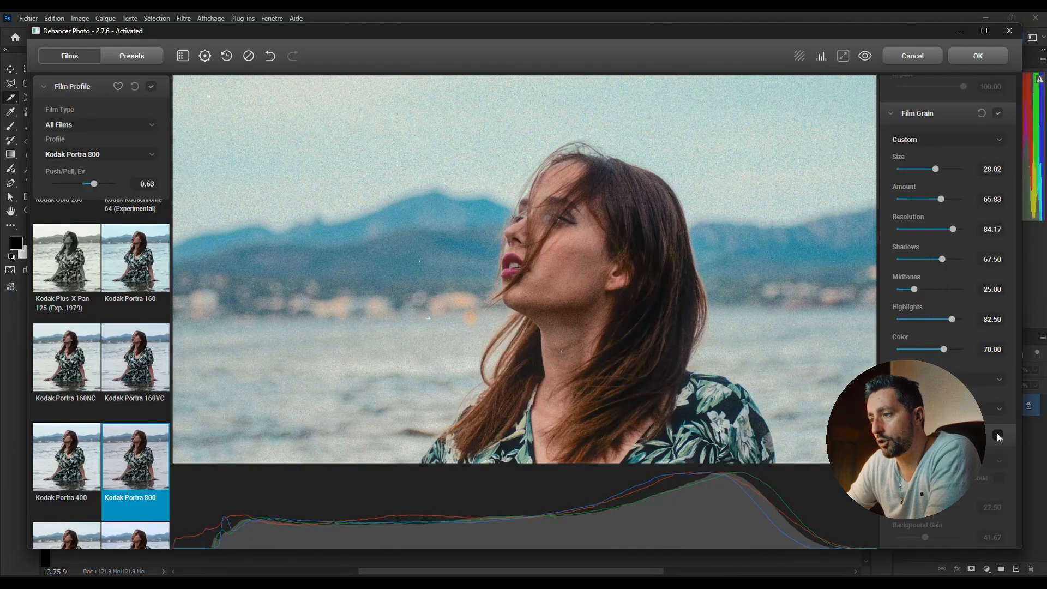
pyautogui.click(994, 438)
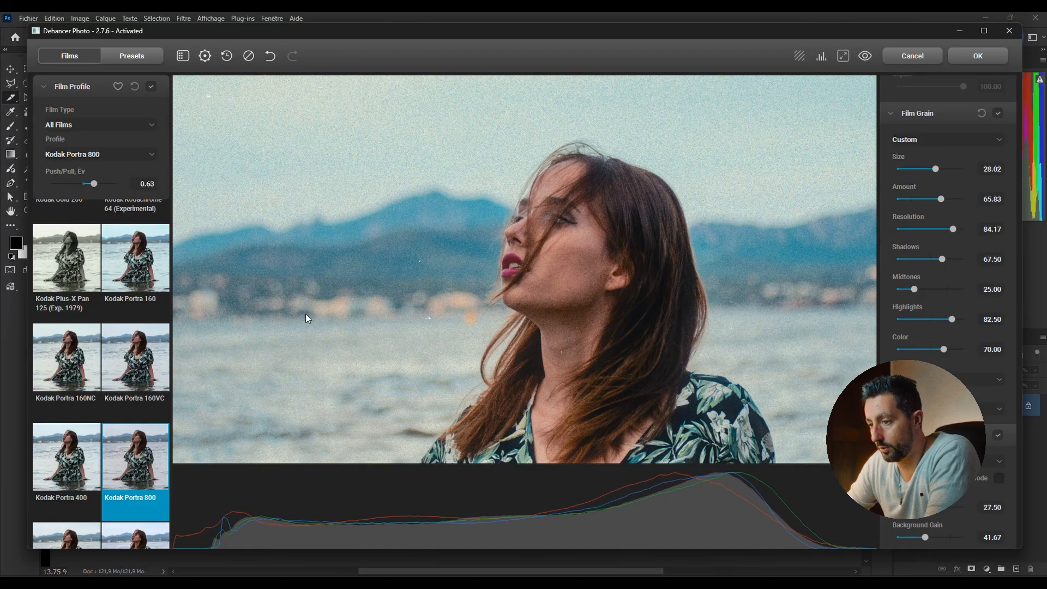
# Examine the dress, arms and whole portrait, comparing the full picture with Halation off and on.
pyautogui.scroll(-1, 443, 411)
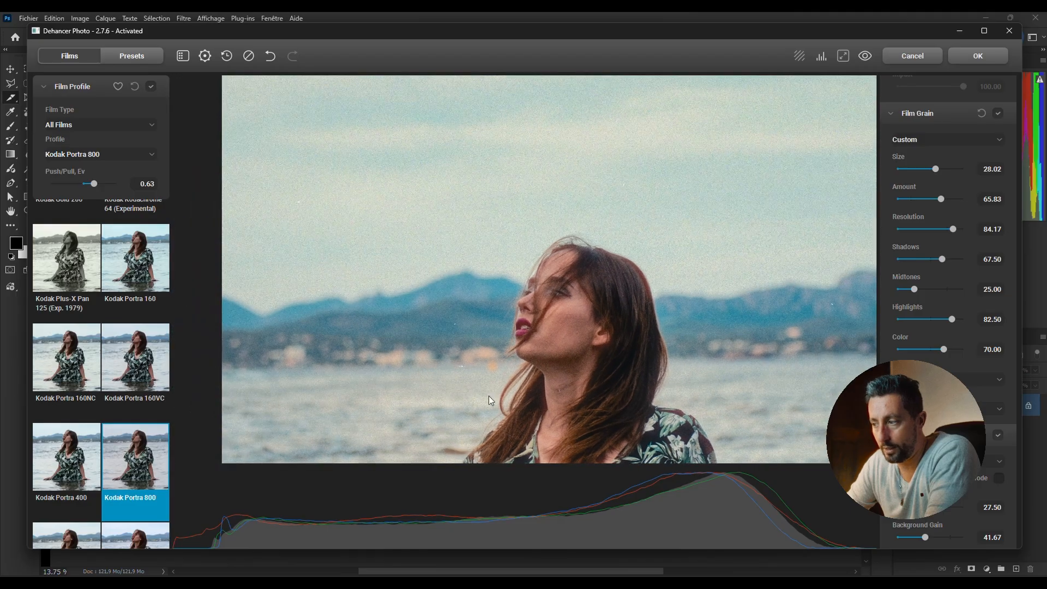
pyautogui.moveTo(507, 386); pyautogui.dragTo(414, 231)
pyautogui.moveTo(573, 371); pyautogui.dragTo(538, 276)
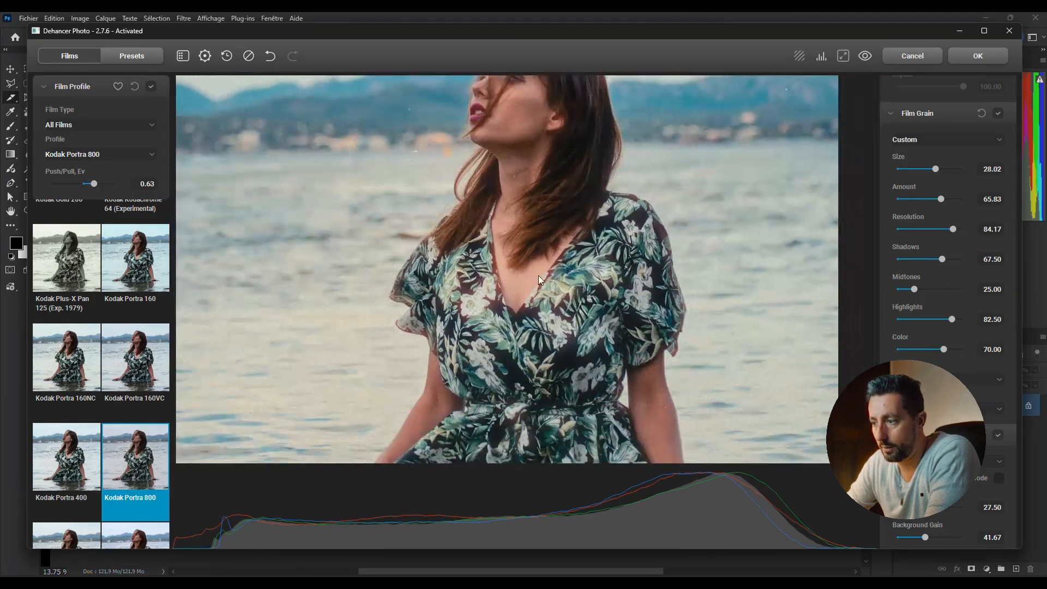
pyautogui.scroll(-3, 495, 261)
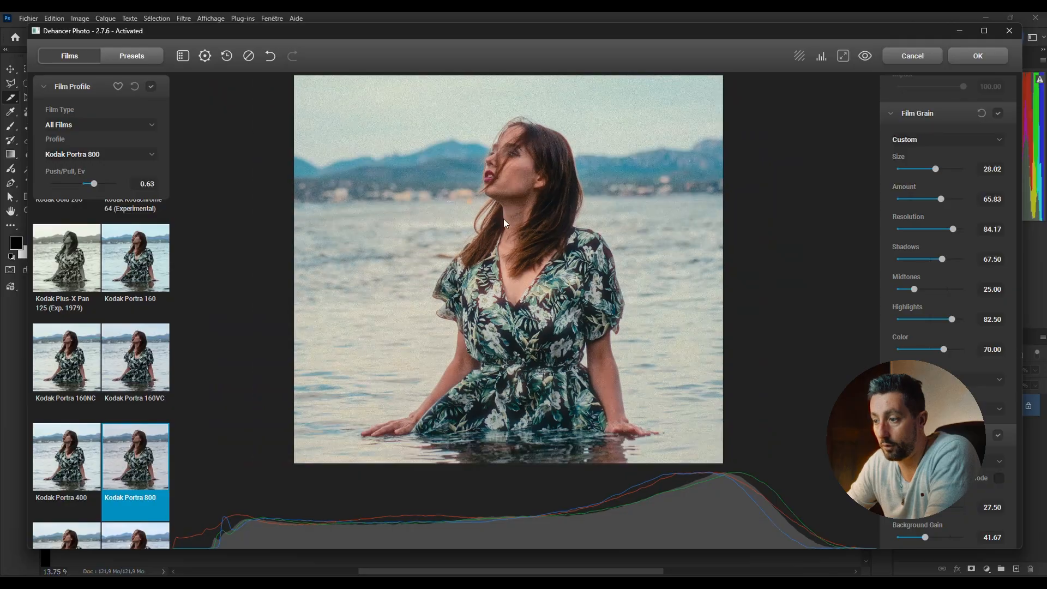
pyautogui.moveTo(537, 266); pyautogui.dragTo(551, 253)
pyautogui.click(998, 436)
pyautogui.click(997, 435)
pyautogui.scroll(-2, 647, 234)
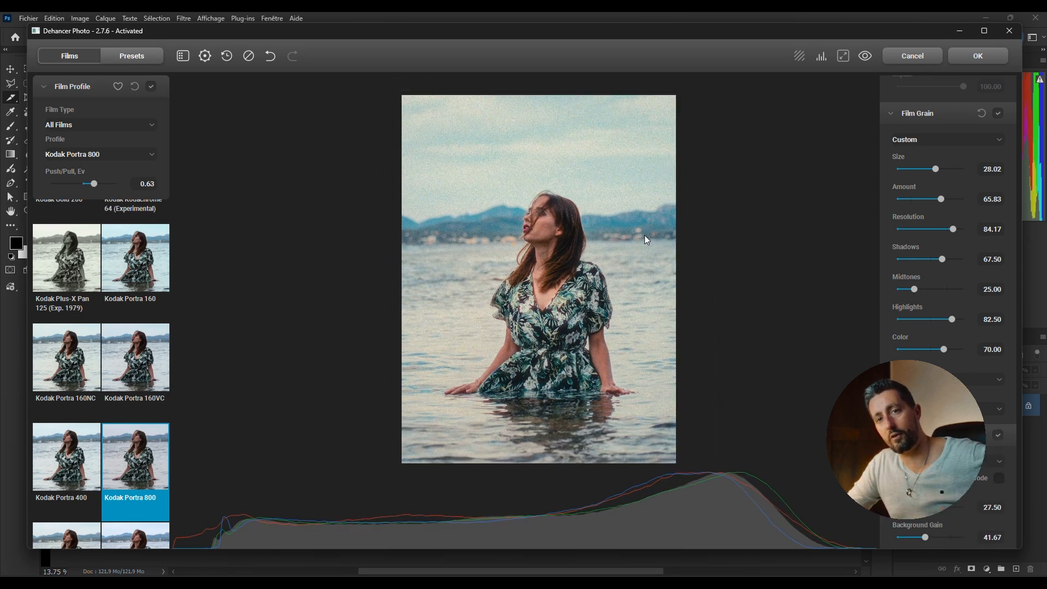
# Compare the complete film look with the original, unprocessed portrait.
pyautogui.click(865, 56)
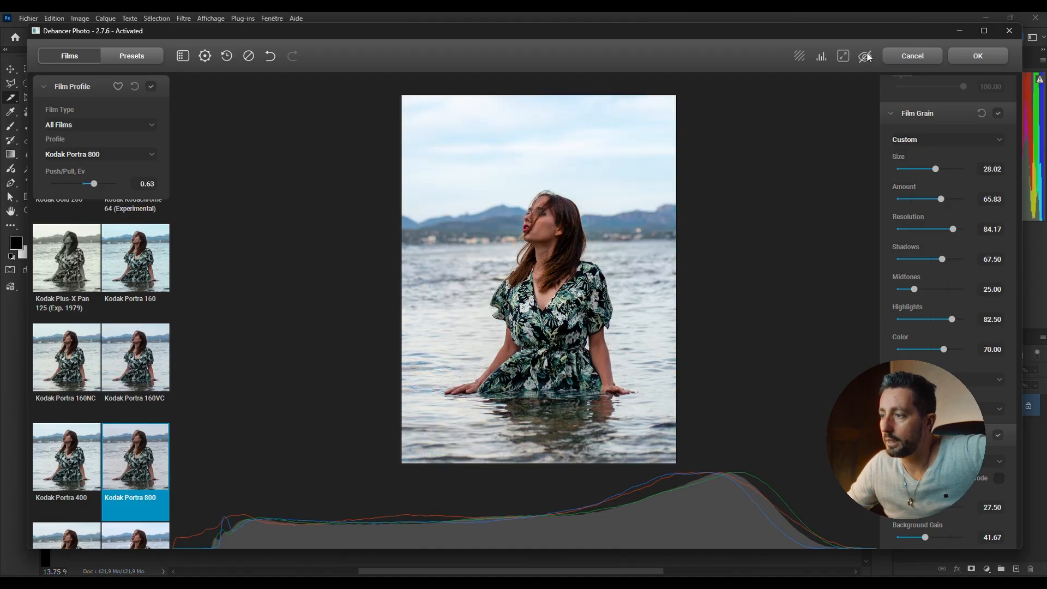
pyautogui.click(865, 56)
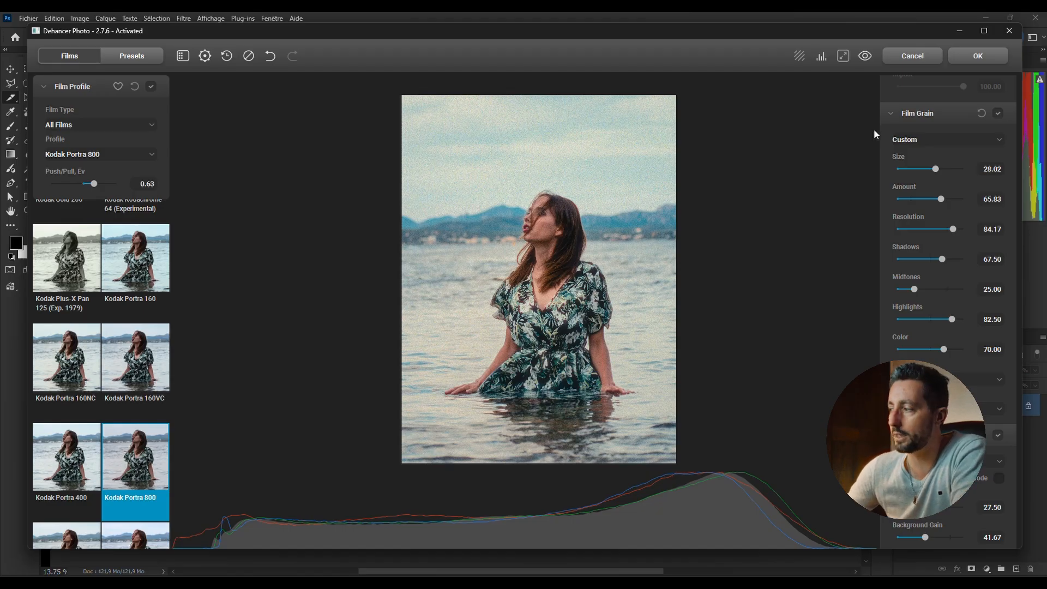
pyautogui.scroll(2, 925, 240)
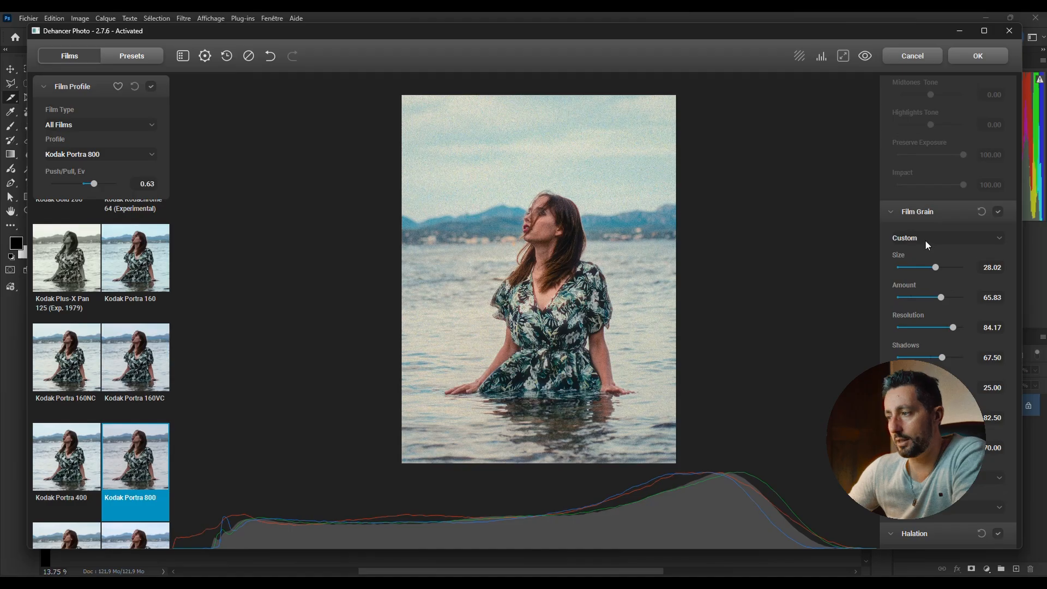
# Cancel the Dehancer film edit and close the DSC_2706.NEF document in Photoshop.
pyautogui.click(901, 56)
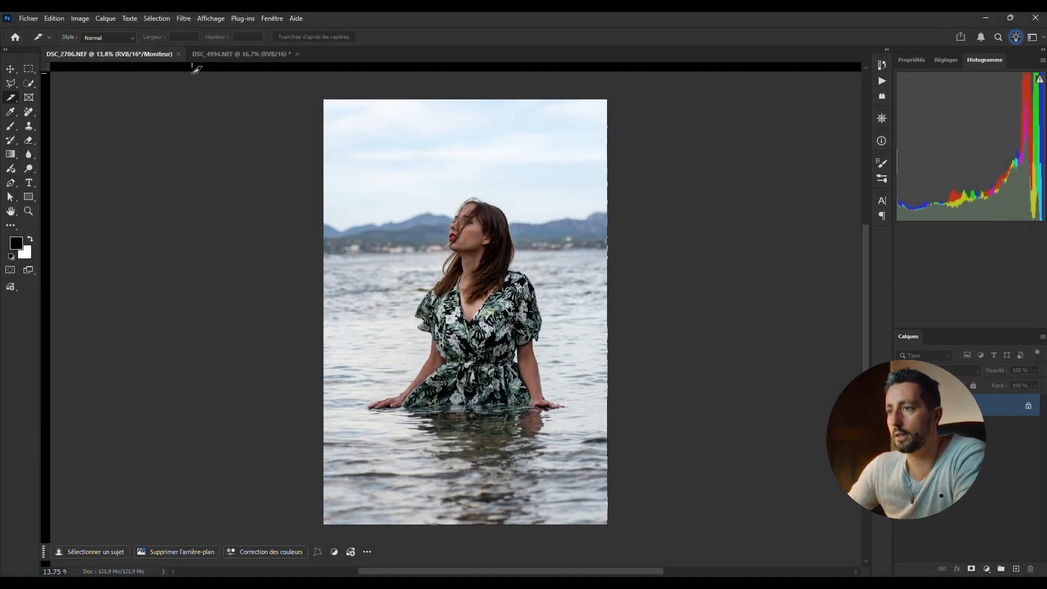
pyautogui.click(179, 54)
pyautogui.click(547, 225)
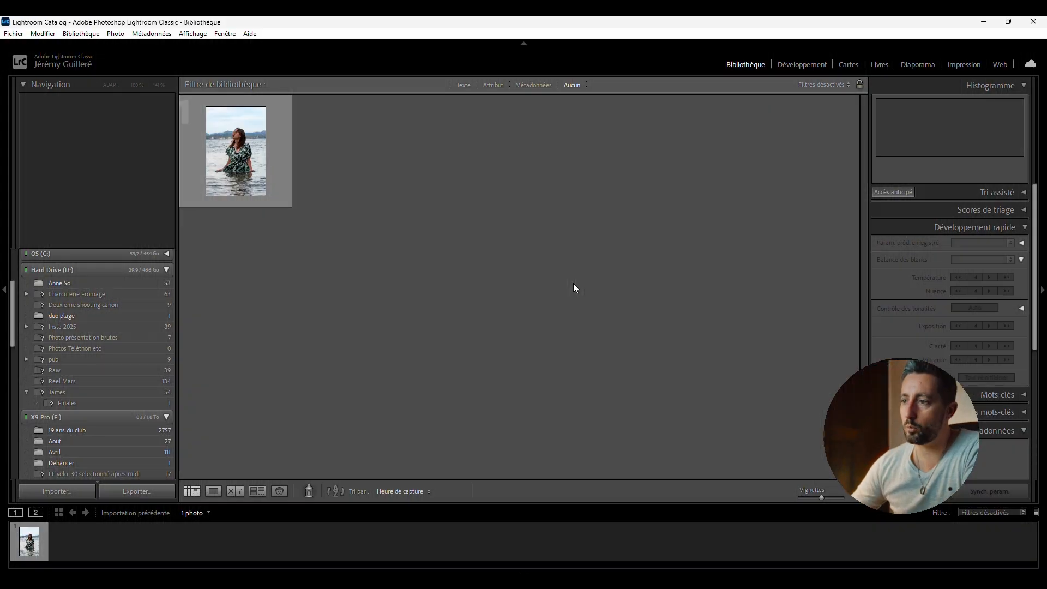
# In Lightroom Classic, open the portrait in DehancerLightroom.exe, editing a copy of the file.
pyautogui.rightClick(246, 146)
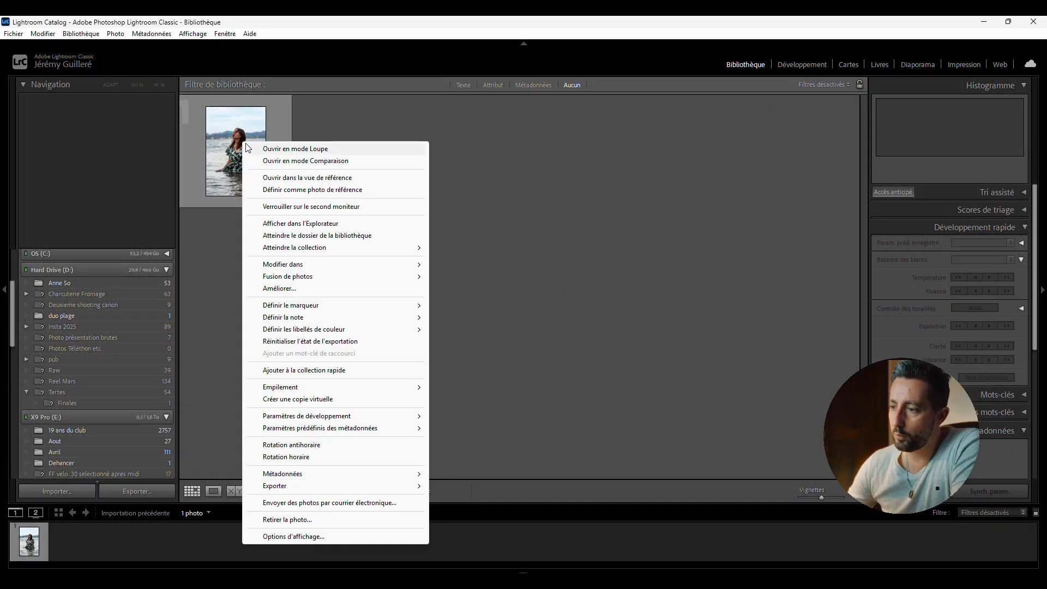
pyautogui.moveTo(362, 269)
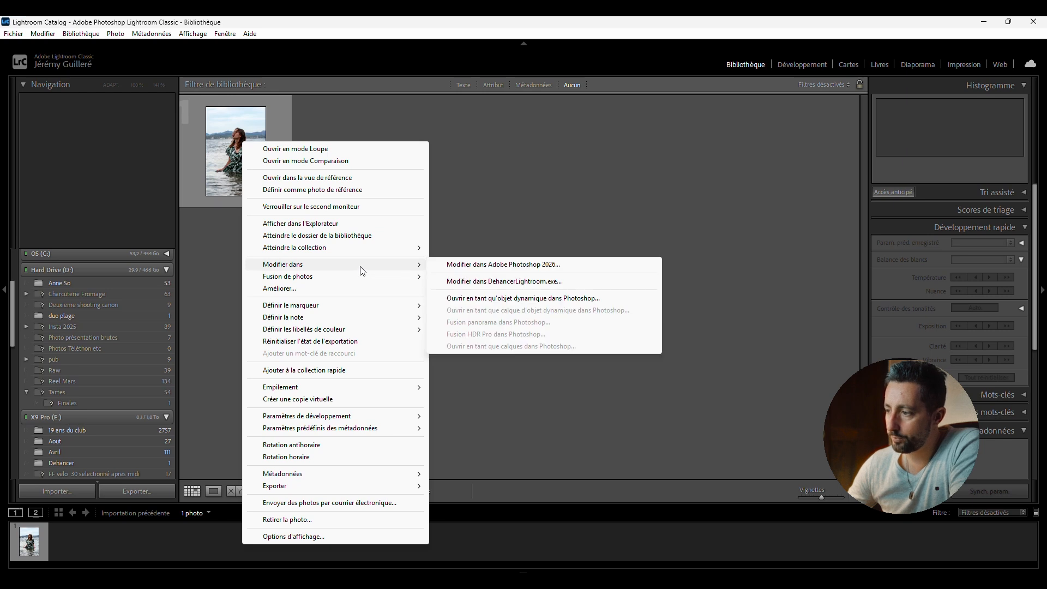
pyautogui.click(505, 282)
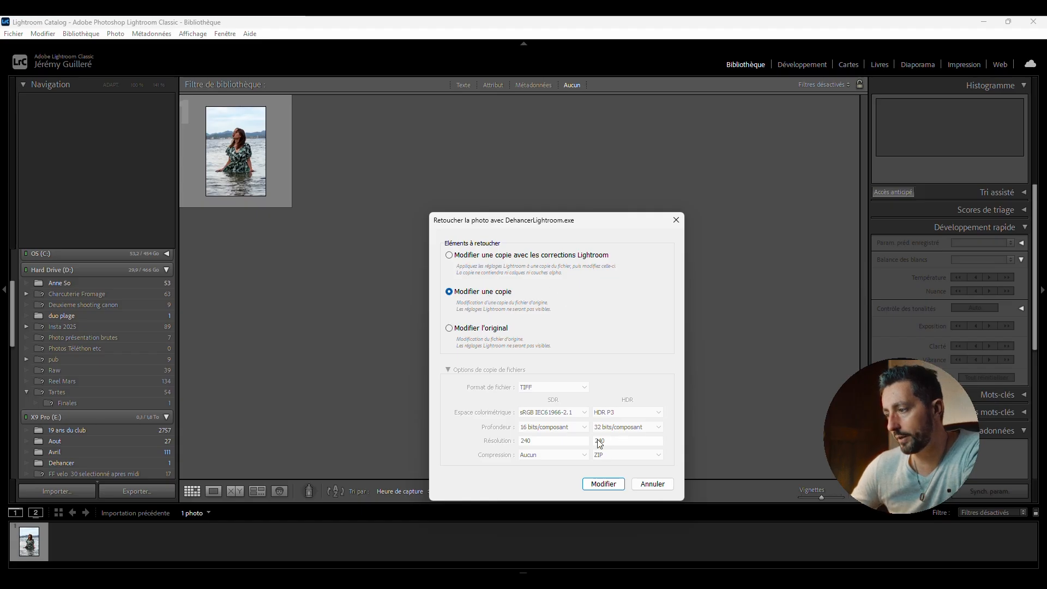
pyautogui.click(603, 484)
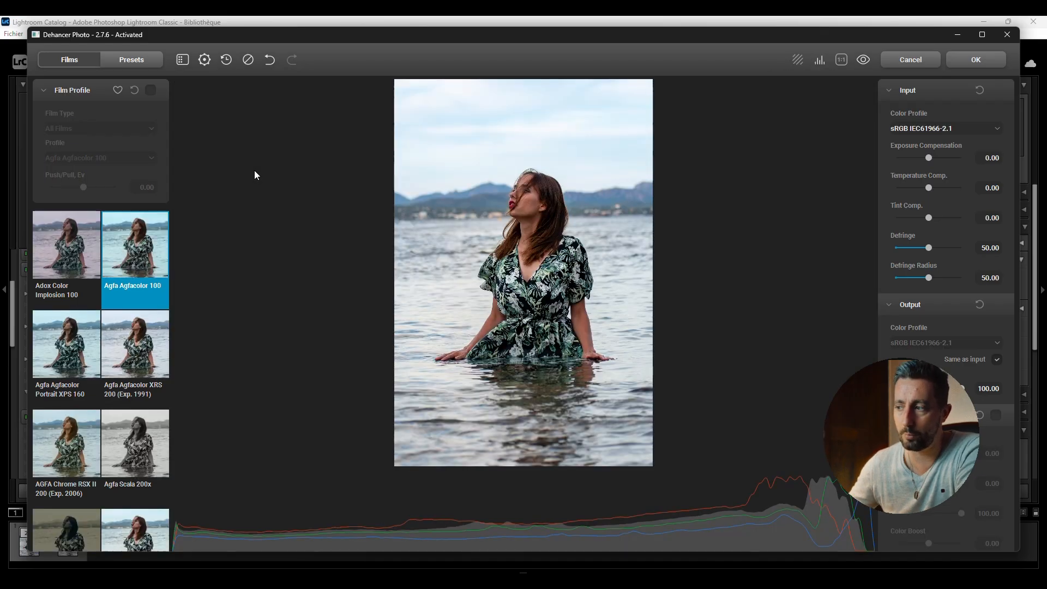
# Check the portrait's framing, browse the film profile thumbnails, and select Astrum Color Negative 125.
pyautogui.scroll(3, 497, 241)
pyautogui.moveTo(518, 199); pyautogui.dragTo(522, 224)
pyautogui.scroll(-1, 130, 300)
pyautogui.scroll(-1, 129, 300)
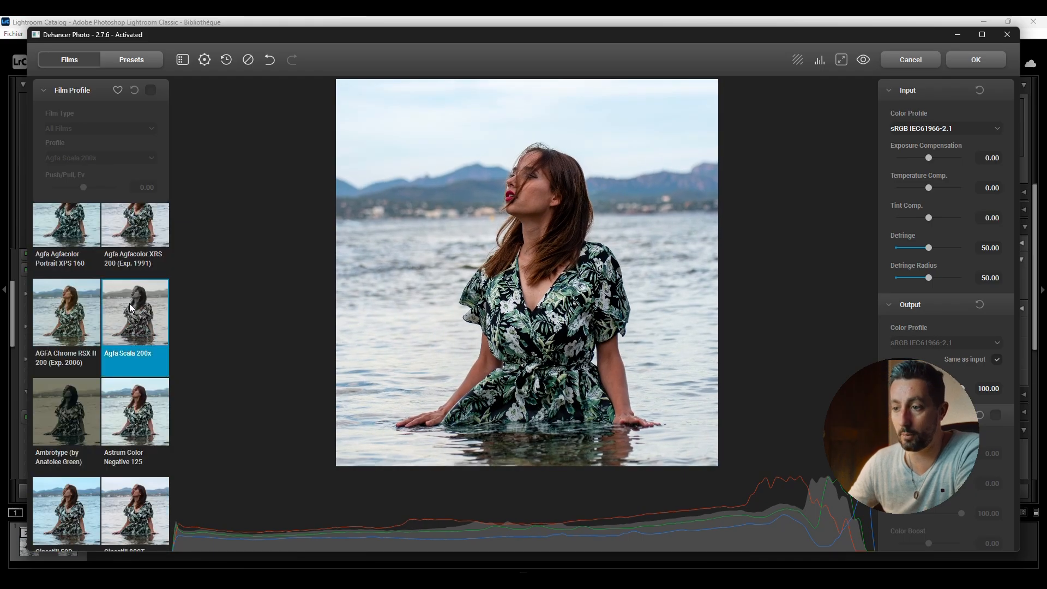
pyautogui.click(72, 296)
pyautogui.scroll(-1, 72, 296)
pyautogui.click(142, 326)
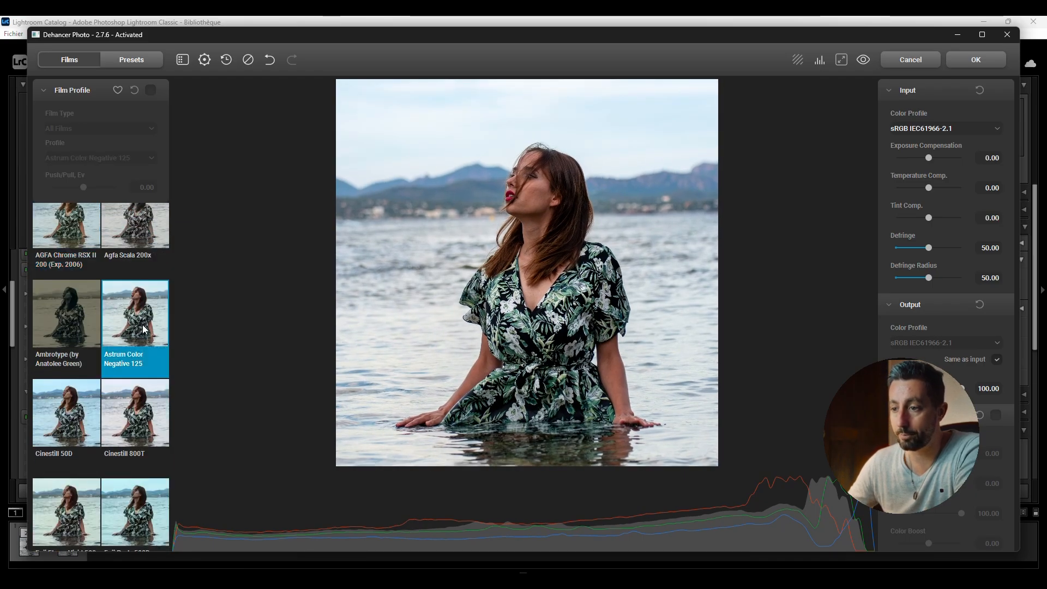
# Open the plugin's license information and review the account login, license key and production license activation options.
pyautogui.scroll(1, 348, 277)
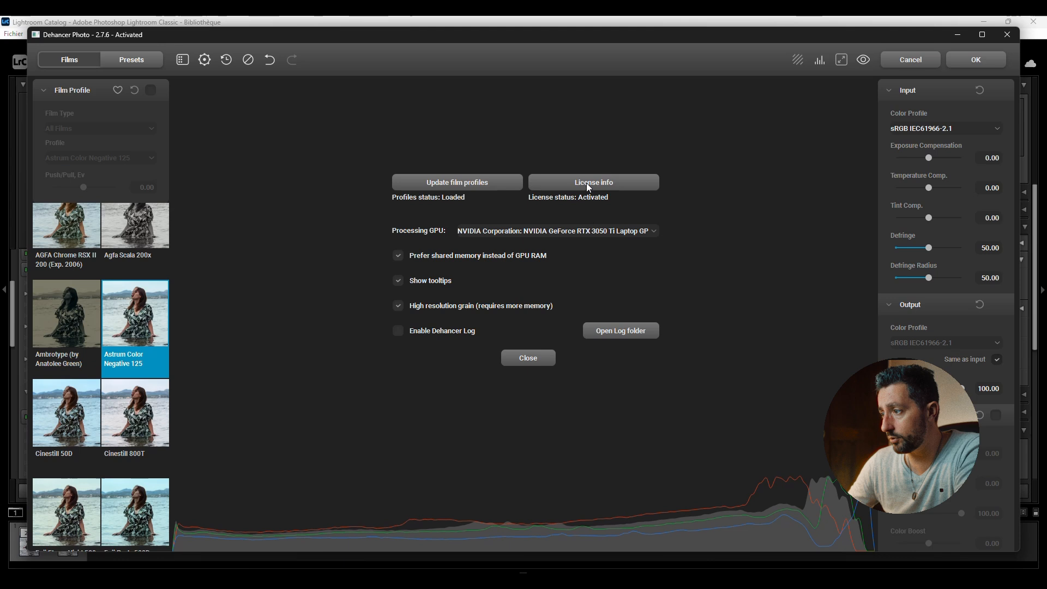
pyautogui.click(588, 187)
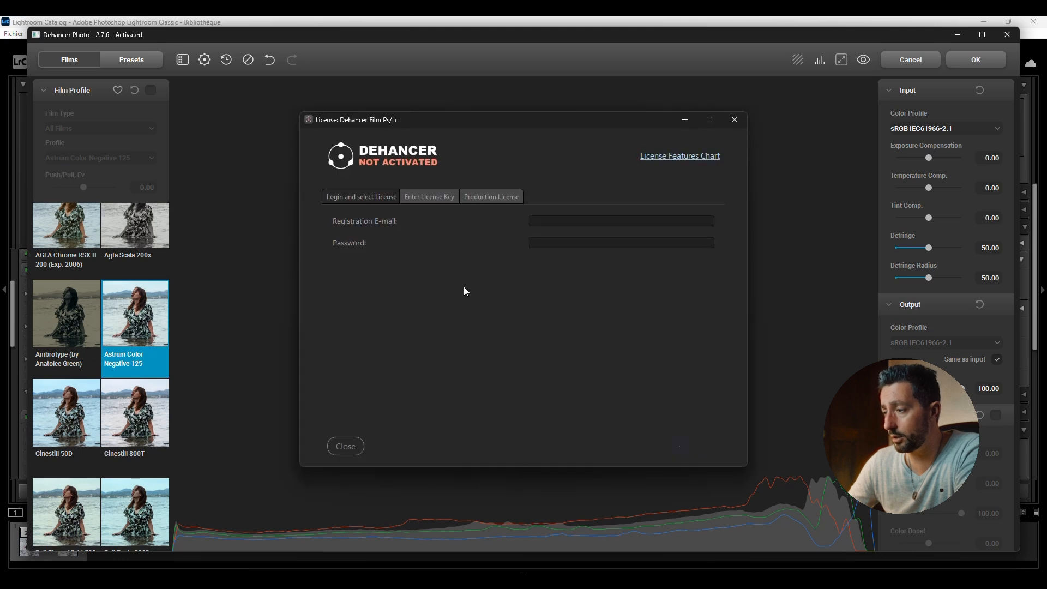
pyautogui.click(444, 196)
pyautogui.click(488, 196)
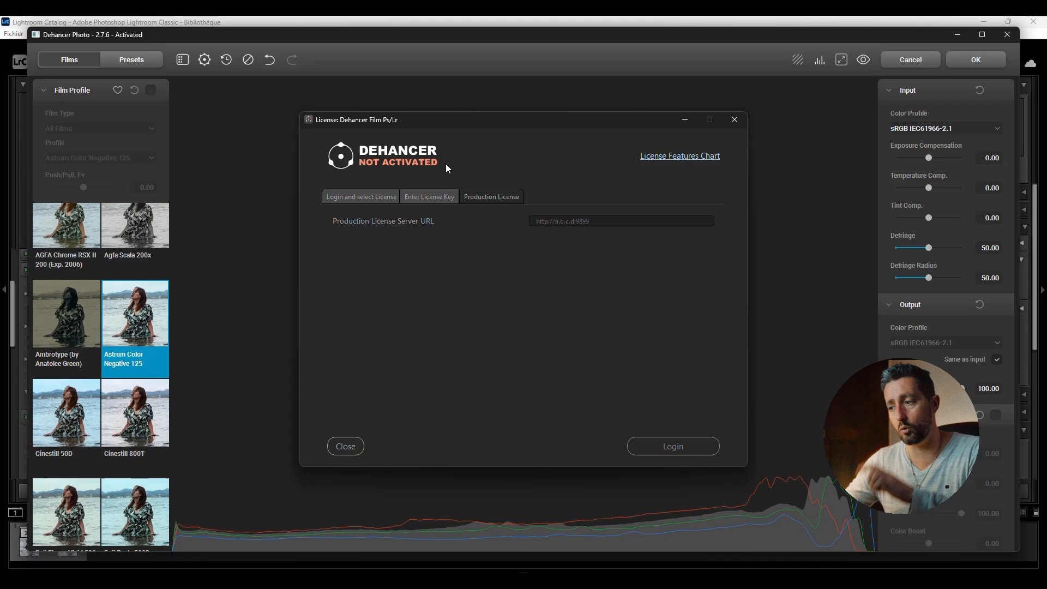
pyautogui.click(428, 197)
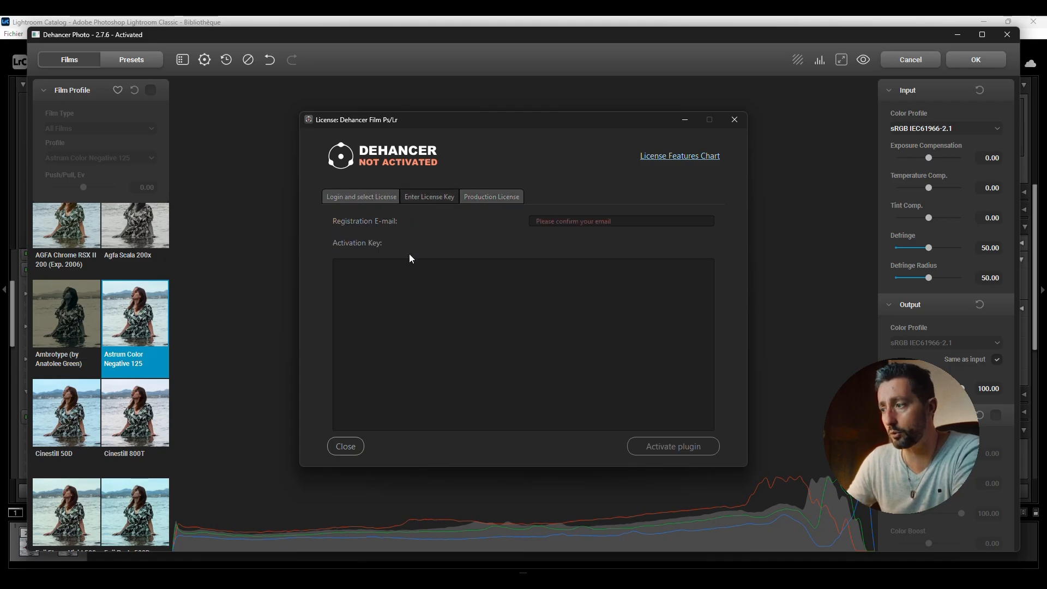
pyautogui.click(372, 197)
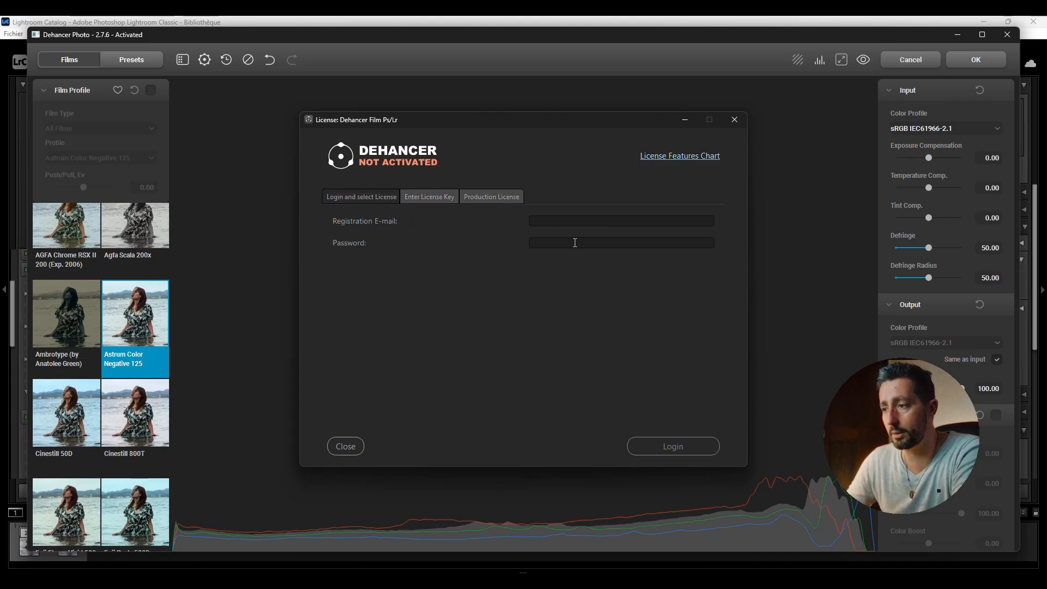
# Leave the Dehancer plugin without applying the film edit and quit Lightroom Classic.
pyautogui.click(346, 447)
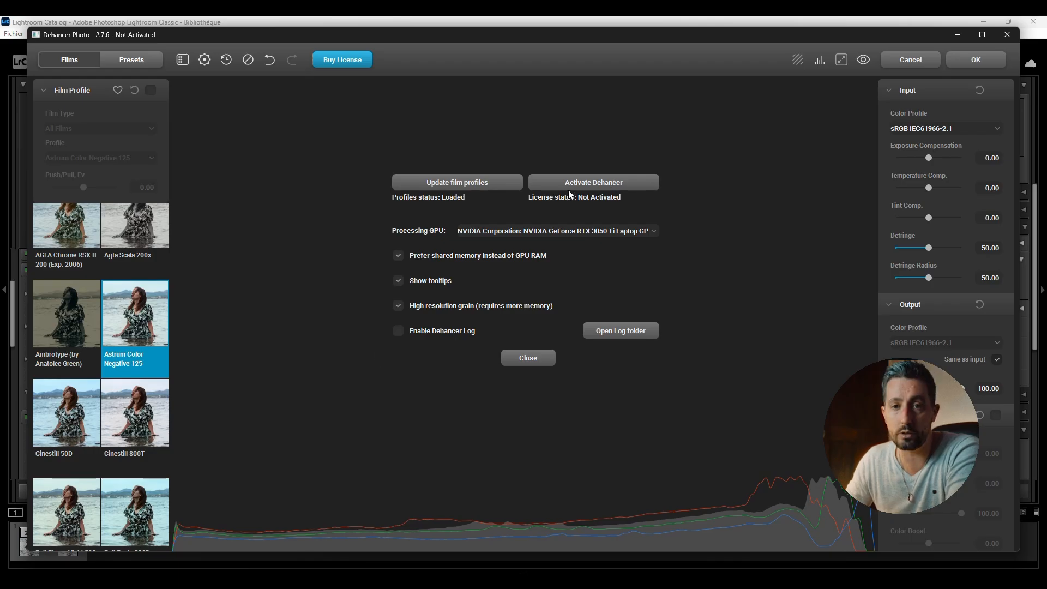
pyautogui.click(920, 58)
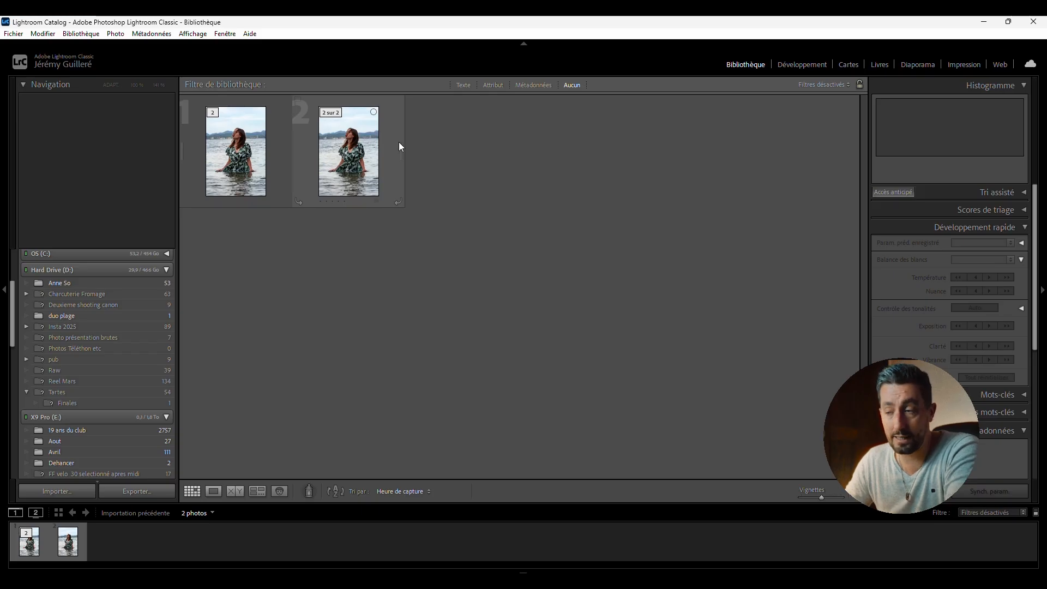
pyautogui.click(1026, 22)
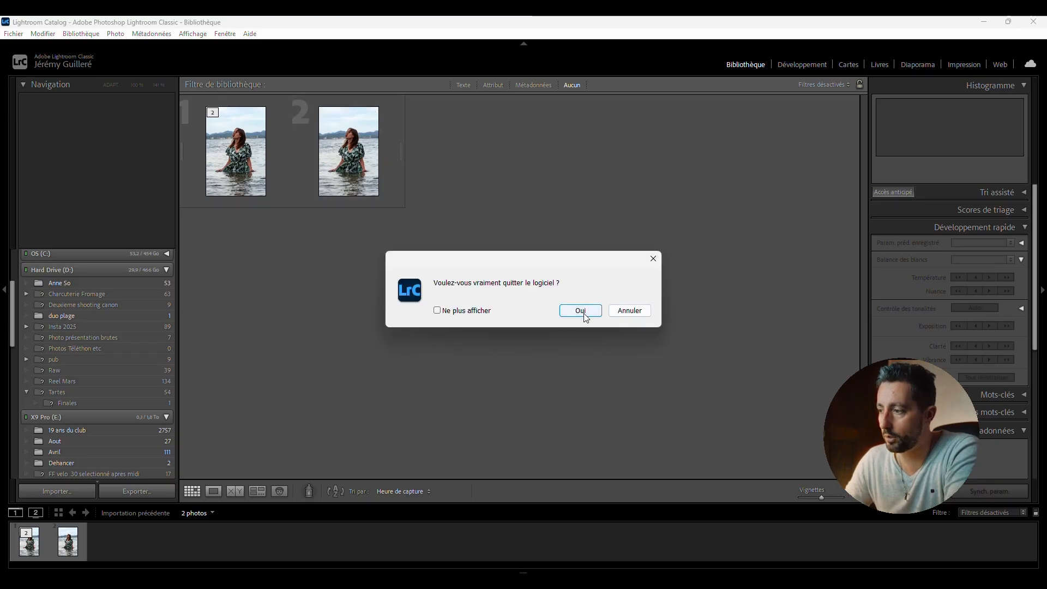
pyautogui.click(582, 314)
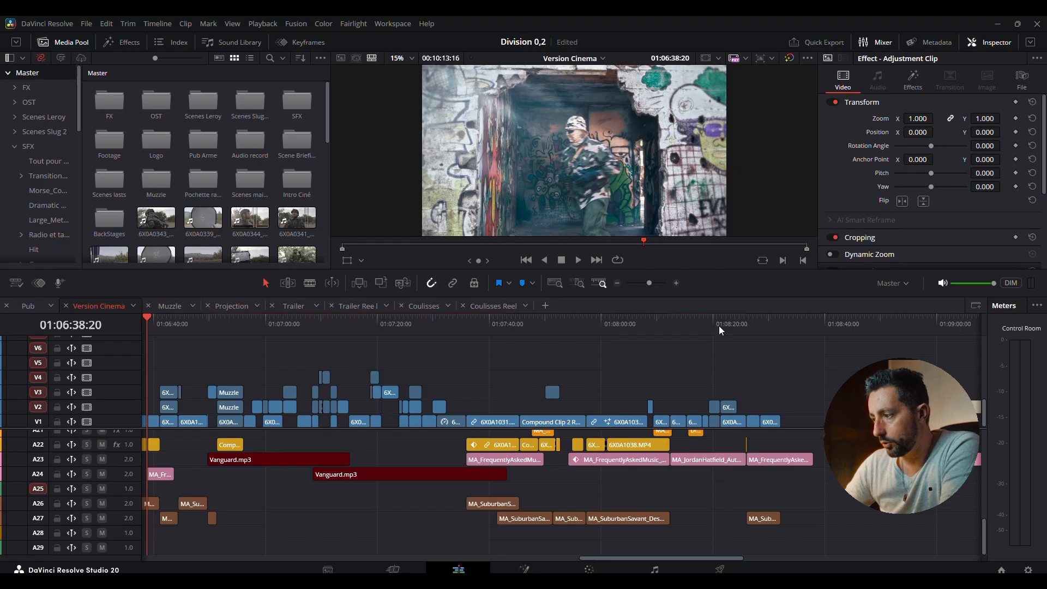
# In DaVinci Resolve, go to clip 6X0A1038.MP4 at 01:08:04:08 on the Version Cinema timeline and open it for color grading.
pyautogui.click(621, 316)
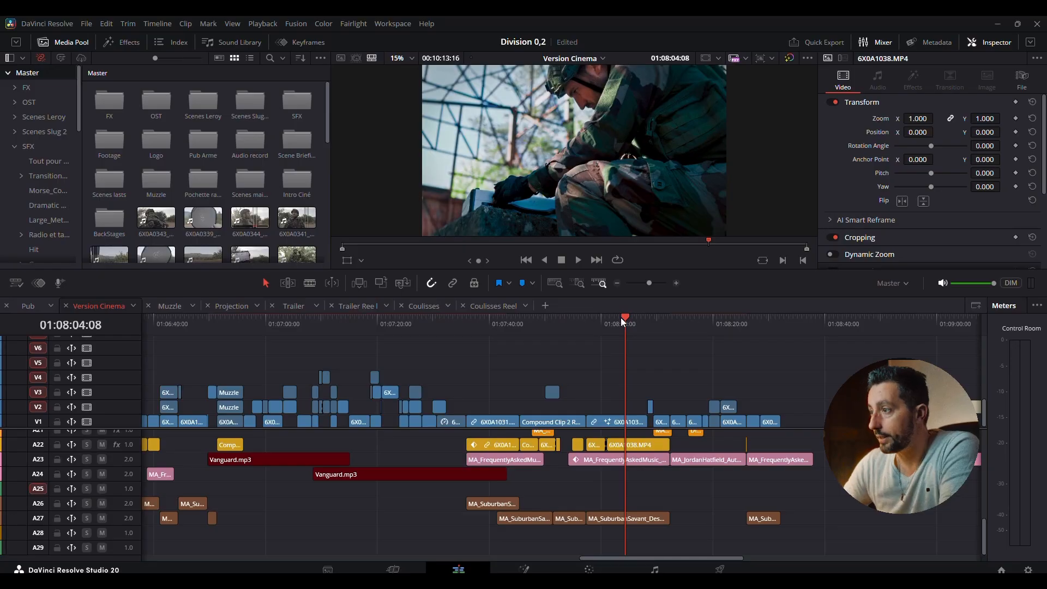
pyautogui.moveTo(661, 268); pyautogui.dragTo(633, 402)
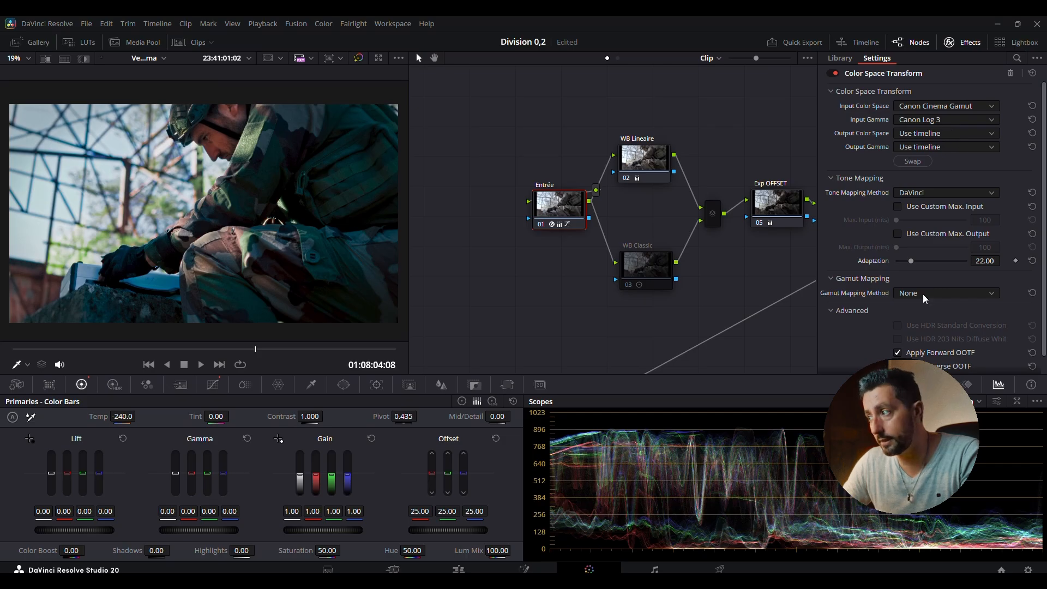
# Open the project settings and go through Blackmagic Cloud and Image Scaling to the Color Management section.
pyautogui.click(1027, 570)
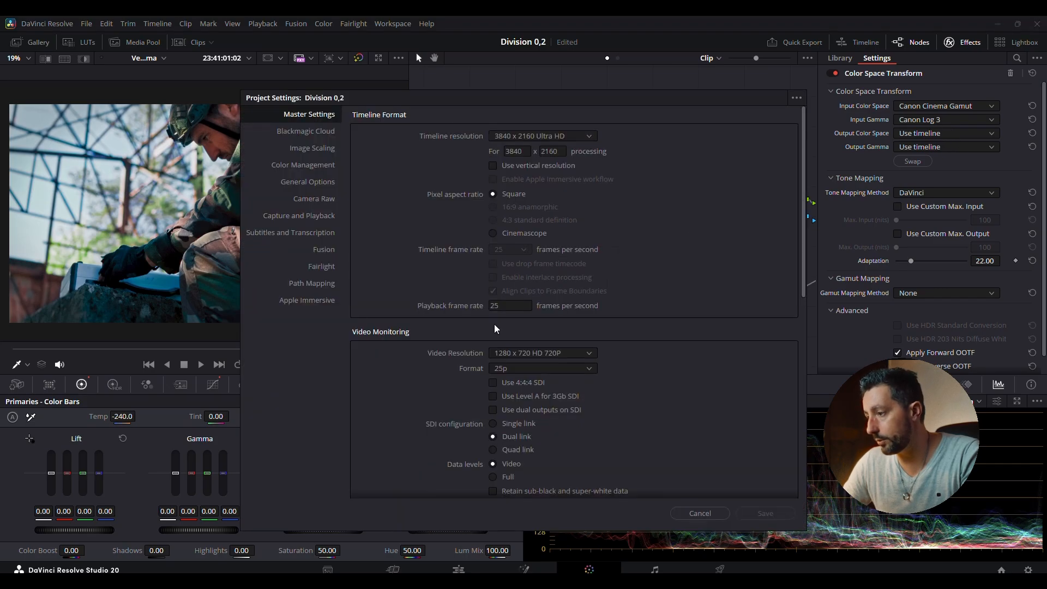
pyautogui.click(329, 134)
pyautogui.click(326, 148)
pyautogui.click(326, 164)
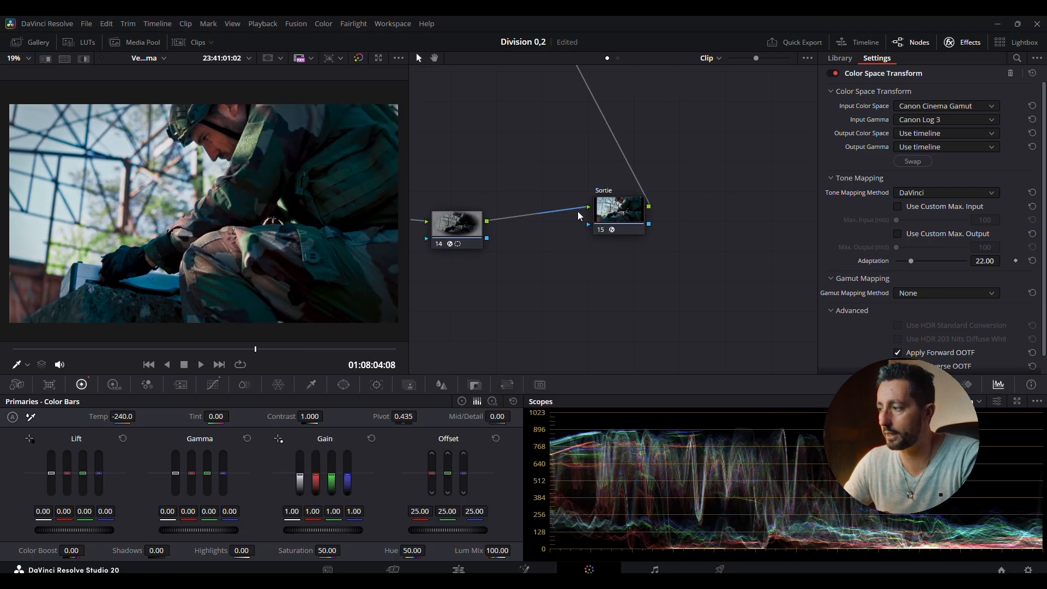
# Inspect the Sortie node's Color Space Transform settings and go back through the node tree to the Contraste node.
pyautogui.click(620, 213)
pyautogui.moveTo(582, 131); pyautogui.dragTo(707, 327)
pyautogui.moveTo(479, 151); pyautogui.dragTo(843, 264)
pyautogui.moveTo(778, 242); pyautogui.dragTo(622, 170)
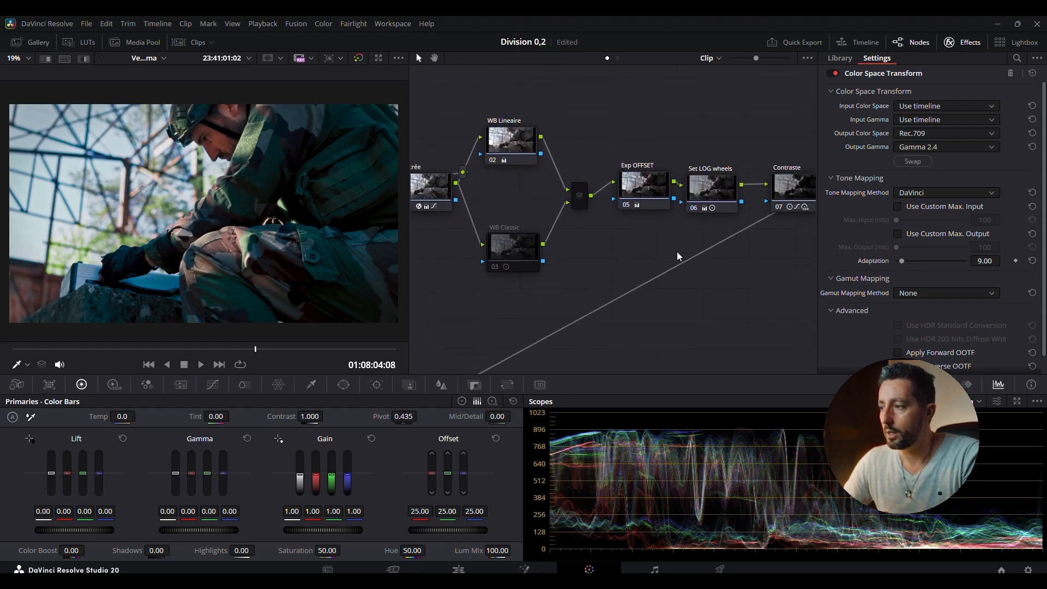
pyautogui.moveTo(677, 205); pyautogui.dragTo(555, 202)
pyautogui.moveTo(612, 185); pyautogui.dragTo(681, 184)
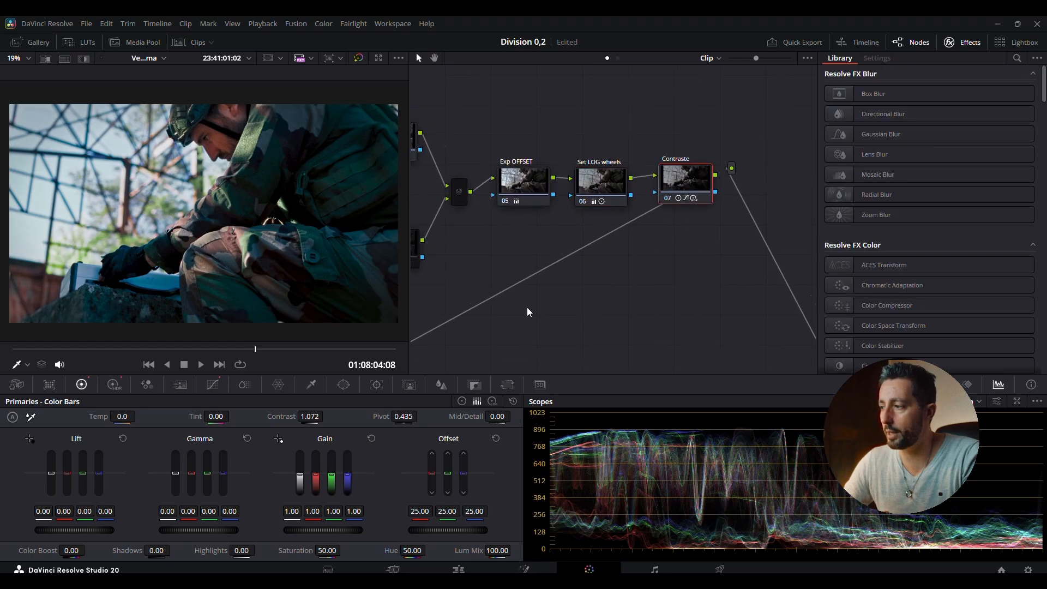
# Toggle the Skin and Colors nodes off and on to compare their effect on the image.
pyautogui.moveTo(527, 308); pyautogui.dragTo(929, 67)
pyautogui.moveTo(716, 140); pyautogui.dragTo(649, 176)
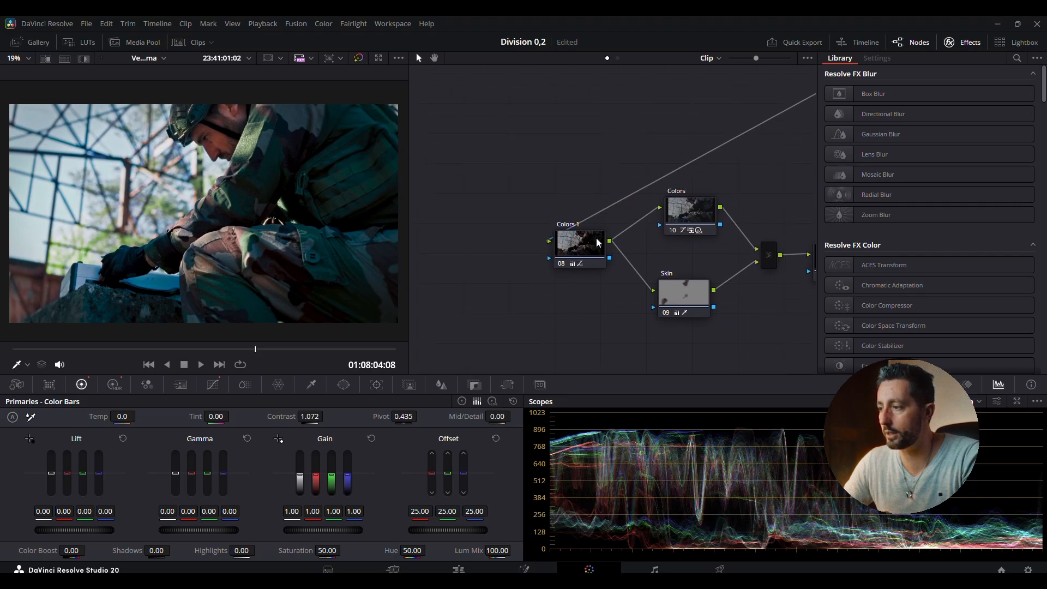
pyautogui.moveTo(597, 242); pyautogui.dragTo(495, 236)
pyautogui.click(573, 287)
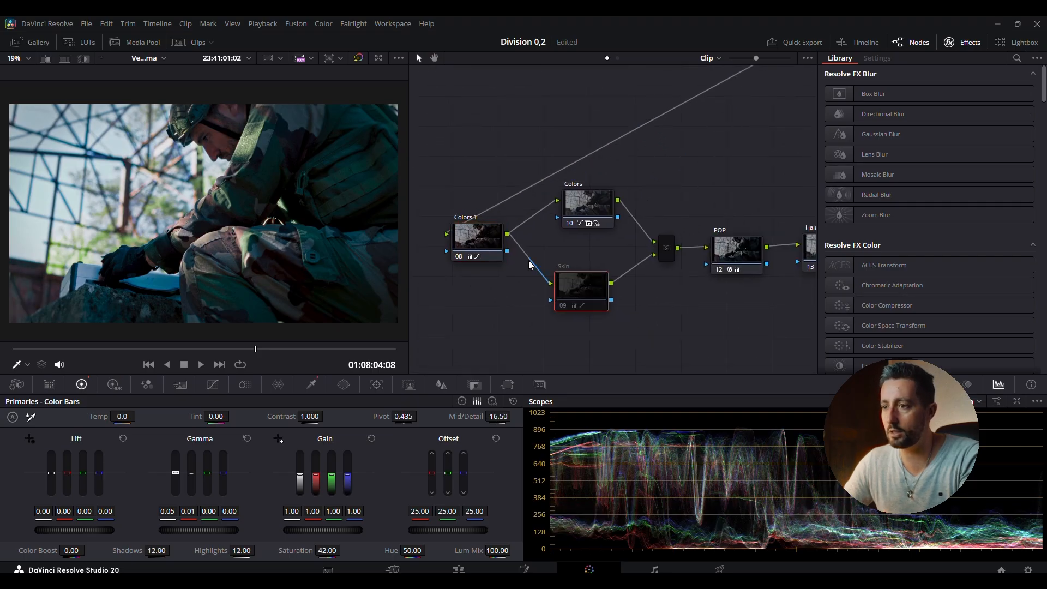
pyautogui.click(606, 210)
pyautogui.hotkey('ctrl', 'd')
pyautogui.hotkey('ctrl', 'd')
# Inspect the POP node's Contrast Pop settings and toggle the node off and on to compare.
pyautogui.moveTo(727, 254); pyautogui.dragTo(560, 240)
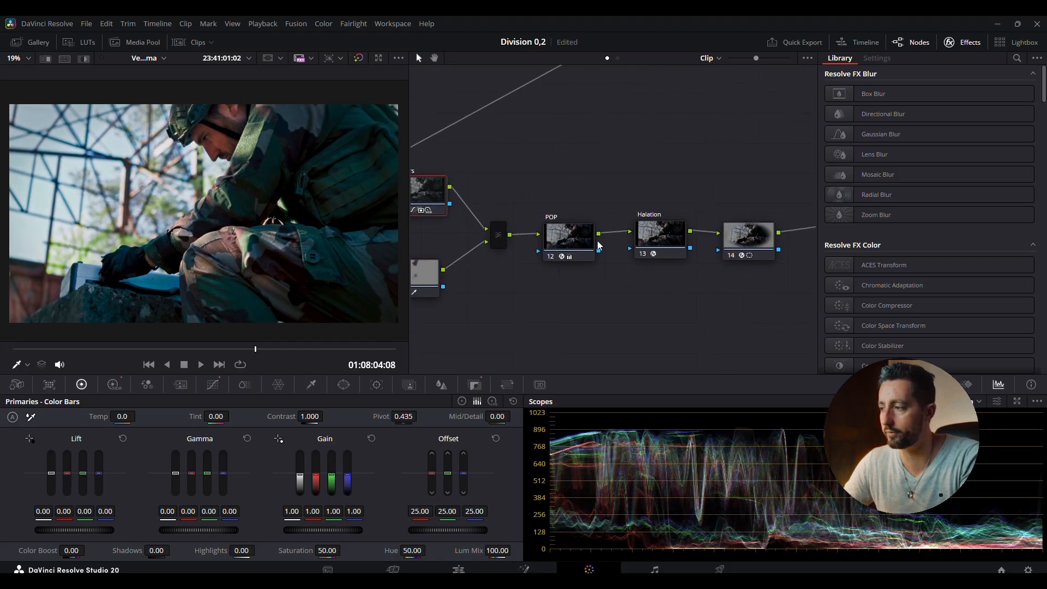
pyautogui.click(593, 243)
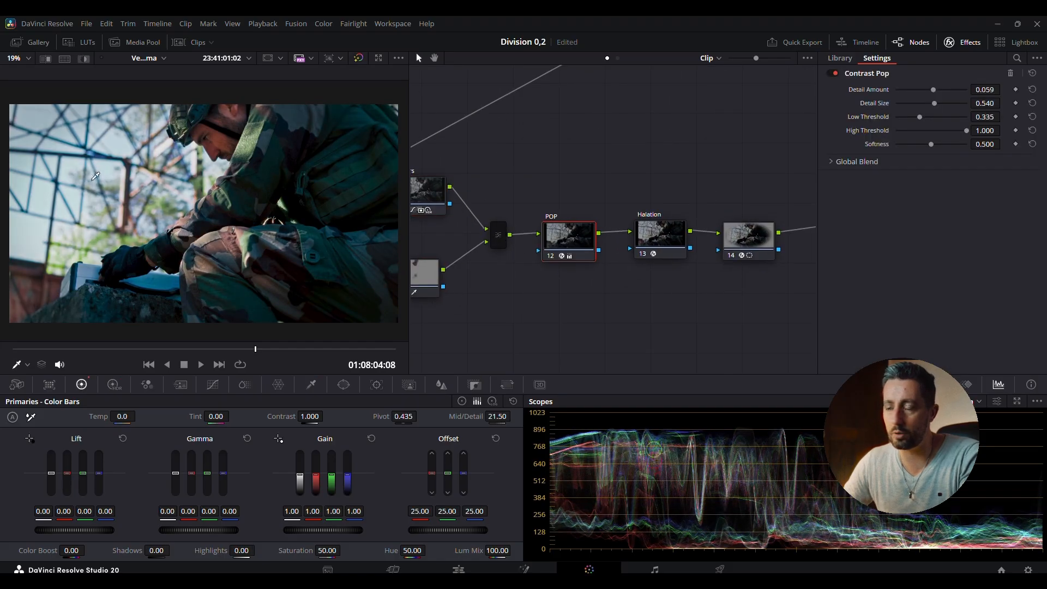
pyautogui.hotkey('ctrl', 'd')
pyautogui.hotkey('ctrl', 'd')
# Toggle the Halation node off and on while checking the soldier's face and background up close.
pyautogui.moveTo(683, 240); pyautogui.dragTo(611, 247)
pyautogui.click(599, 243)
pyautogui.hotkey('ctrl', 'd')
pyautogui.hotkey('ctrl', 'd')
pyautogui.scroll(1, 146, 157)
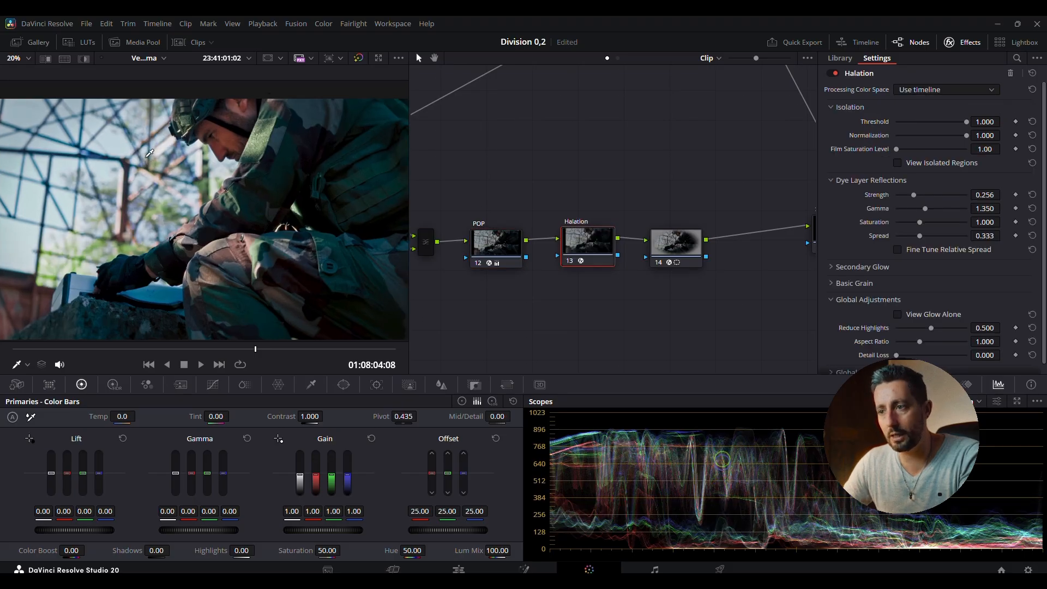
pyautogui.scroll(2, 149, 154)
pyautogui.hotkey('ctrl', 'd')
pyautogui.hotkey('ctrl', 'd')
pyautogui.hotkey('ctrl', 'd')
pyautogui.hotkey('ctrl', 'd')
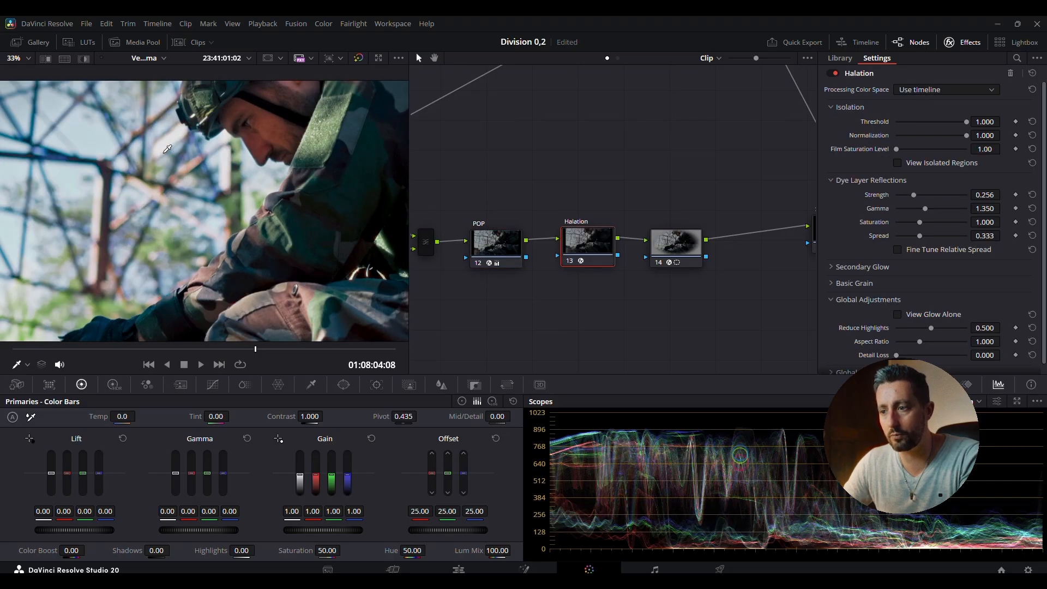
# Toggle the Defocus Background node off and on to compare the whole frame.
pyautogui.scroll(-5, 167, 149)
pyautogui.click(685, 245)
pyautogui.hotkey('ctrl', 'd')
pyautogui.hotkey('ctrl', 'd')
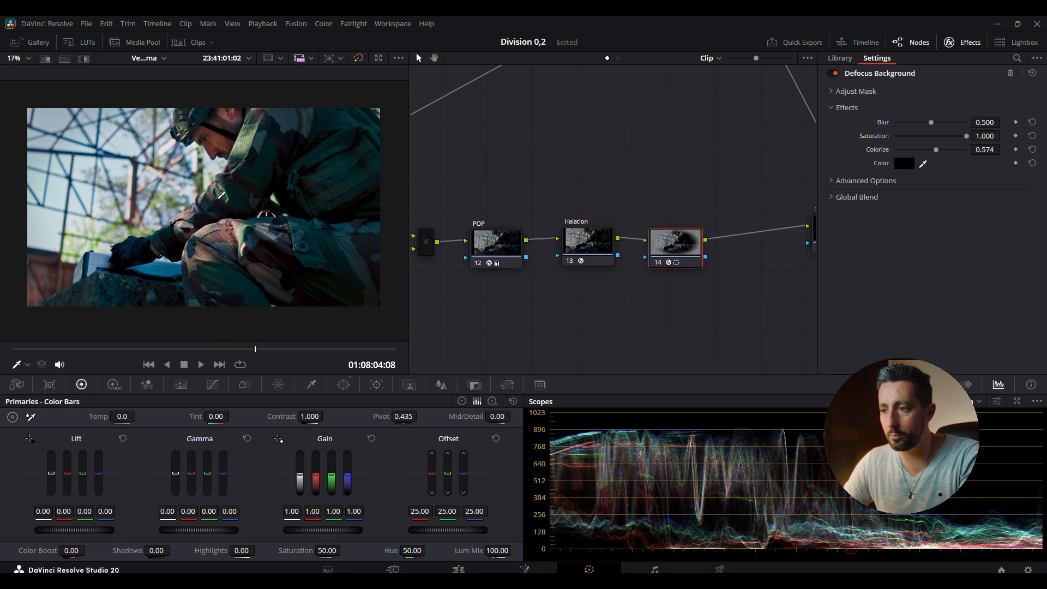
# Hide the still gallery and delete all color and effect nodes between Contraste and Sortie.
pyautogui.moveTo(682, 155); pyautogui.dragTo(511, 153)
pyautogui.scroll(-1, 514, 154)
pyautogui.scroll(-5, 514, 154)
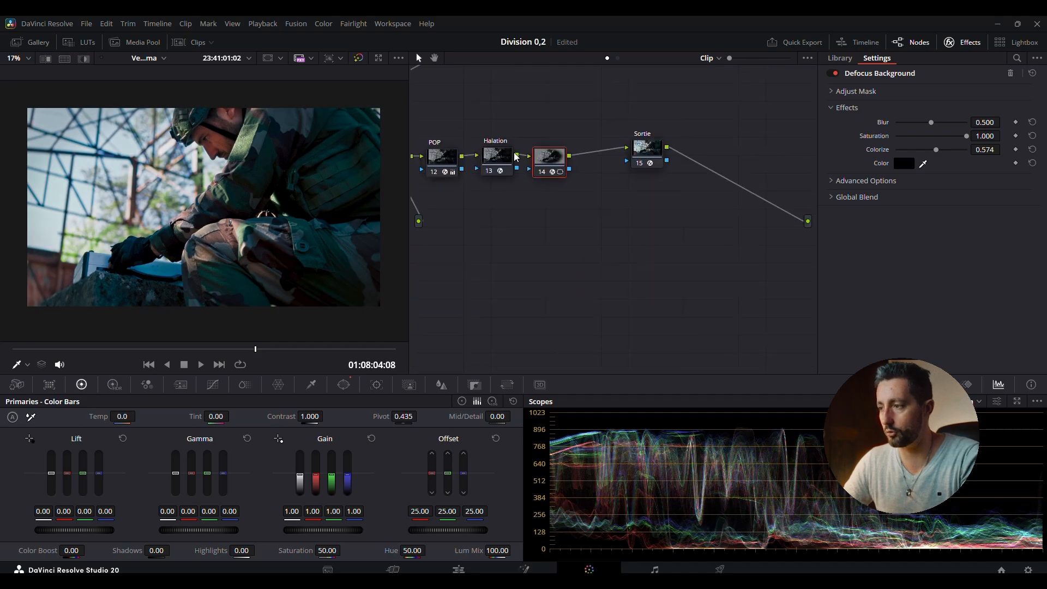
pyautogui.moveTo(587, 177); pyautogui.dragTo(706, 321)
pyautogui.moveTo(626, 245); pyautogui.dragTo(677, 220)
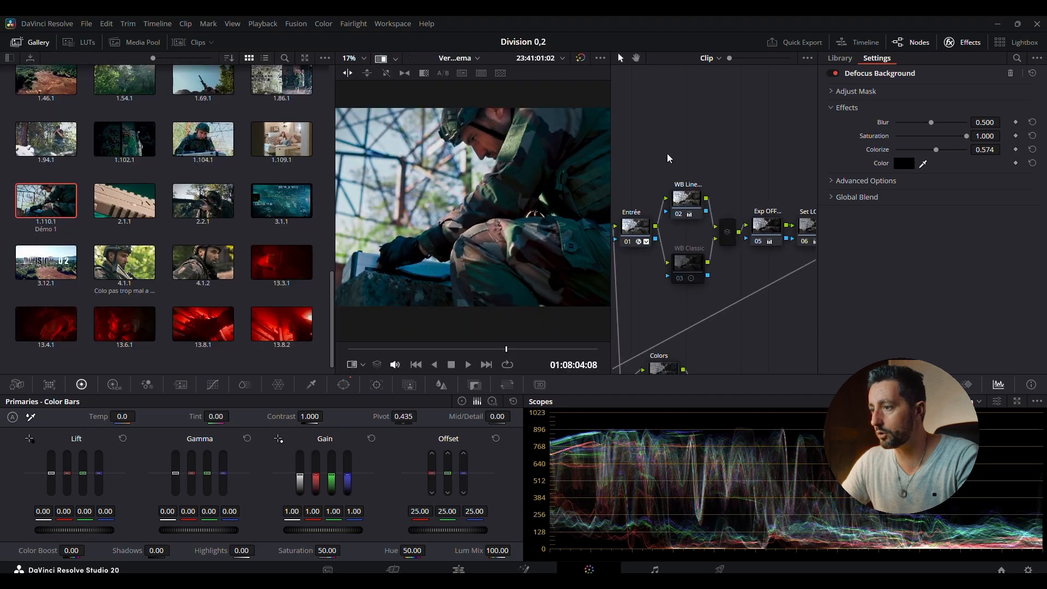
pyautogui.click(25, 47)
pyautogui.moveTo(509, 134); pyautogui.dragTo(638, 103)
pyautogui.moveTo(598, 331); pyautogui.dragTo(669, 200)
pyautogui.moveTo(468, 193); pyautogui.dragTo(773, 310)
pyautogui.press('Delete')
# Turn off the image wipe and toggle the Contraste node off and on to compare.
pyautogui.moveTo(637, 269); pyautogui.dragTo(533, 339)
pyautogui.click(675, 159)
pyautogui.hotkey('ctrl', 'd')
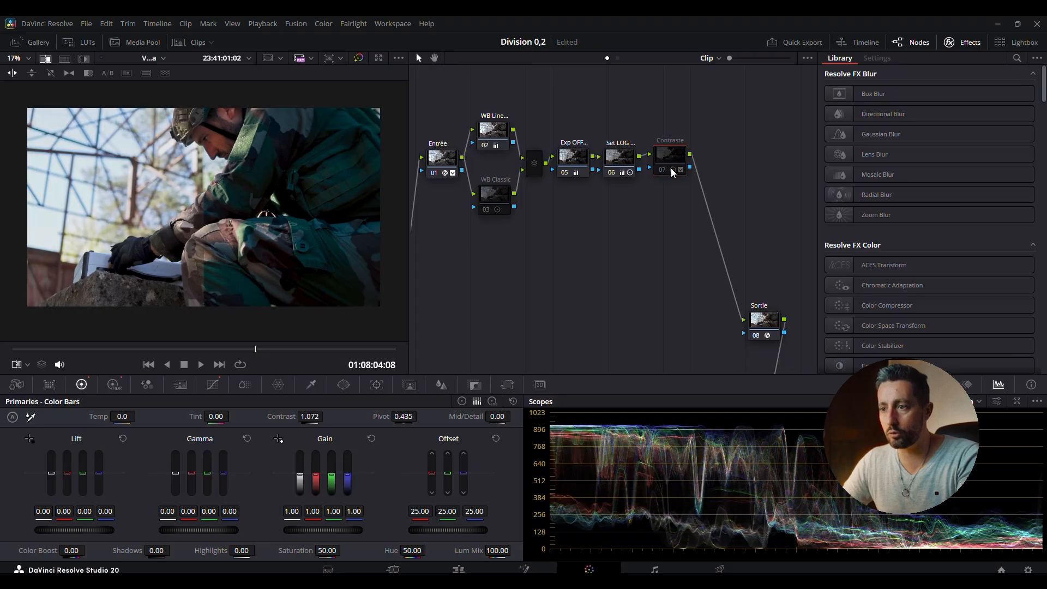
pyautogui.hotkey('ctrl', 'd')
pyautogui.click(47, 59)
pyautogui.hotkey('ctrl', 'd')
pyautogui.hotkey('ctrl', 'd')
# Toggle the Set LOG wheels node off and on to compare its effect.
pyautogui.click(615, 157)
pyautogui.hotkey('ctrl', 'd')
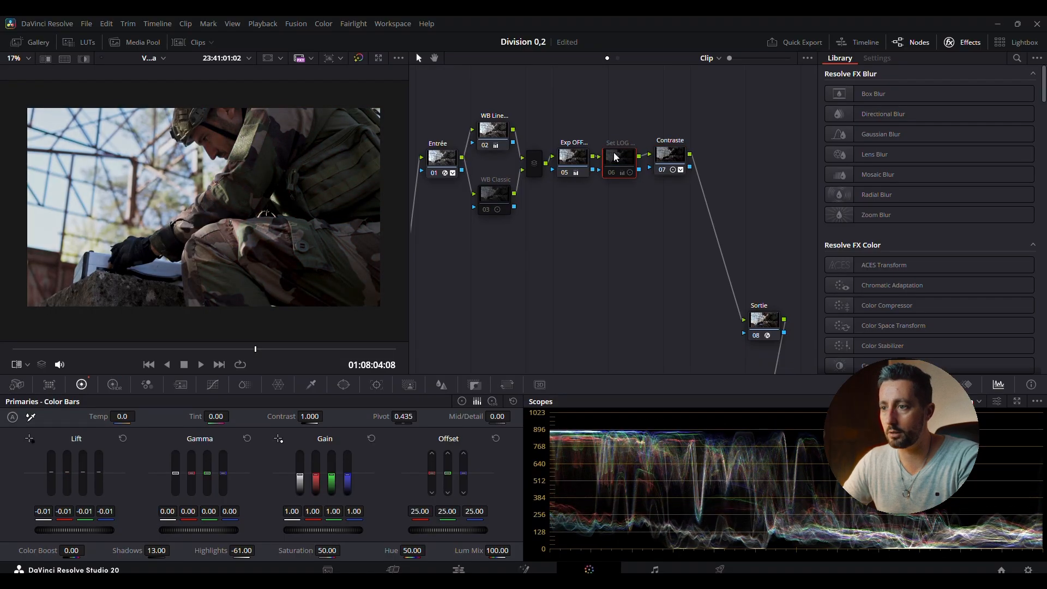
pyautogui.hotkey('ctrl', 'd')
# Toggle the Exp OFFSET node off and on several times to compare the exposure.
pyautogui.click(571, 159)
pyautogui.hotkey('ctrl', 'd')
pyautogui.hotkey('ctrl', 'd')
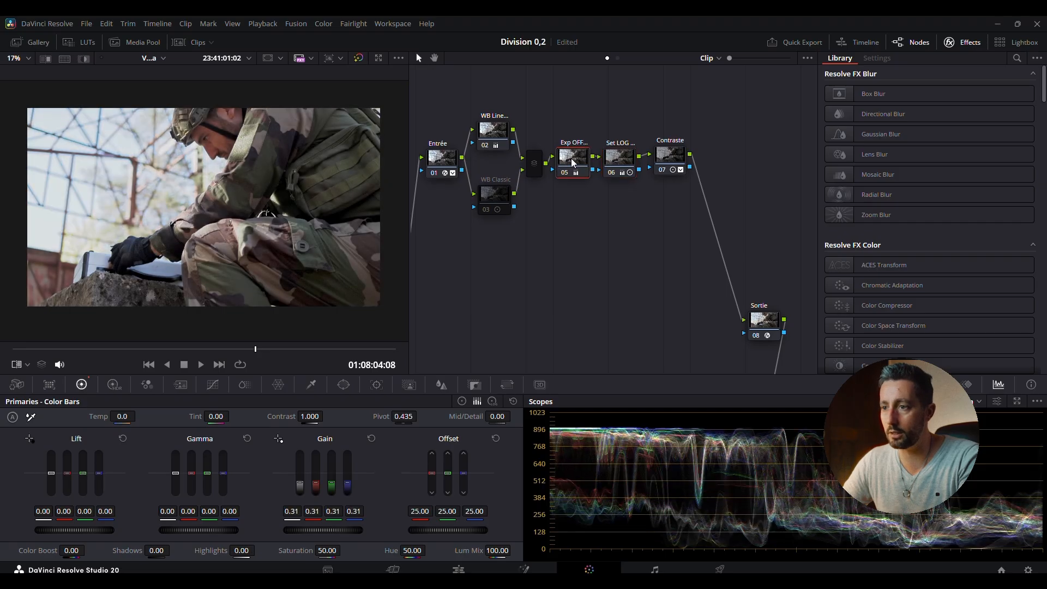
pyautogui.click(658, 163)
pyautogui.click(582, 161)
pyautogui.hotkey('ctrl', 'd')
pyautogui.hotkey('ctrl', 'd')
pyautogui.hotkey('ctrl', 'd')
pyautogui.hotkey('ctrl', 'd')
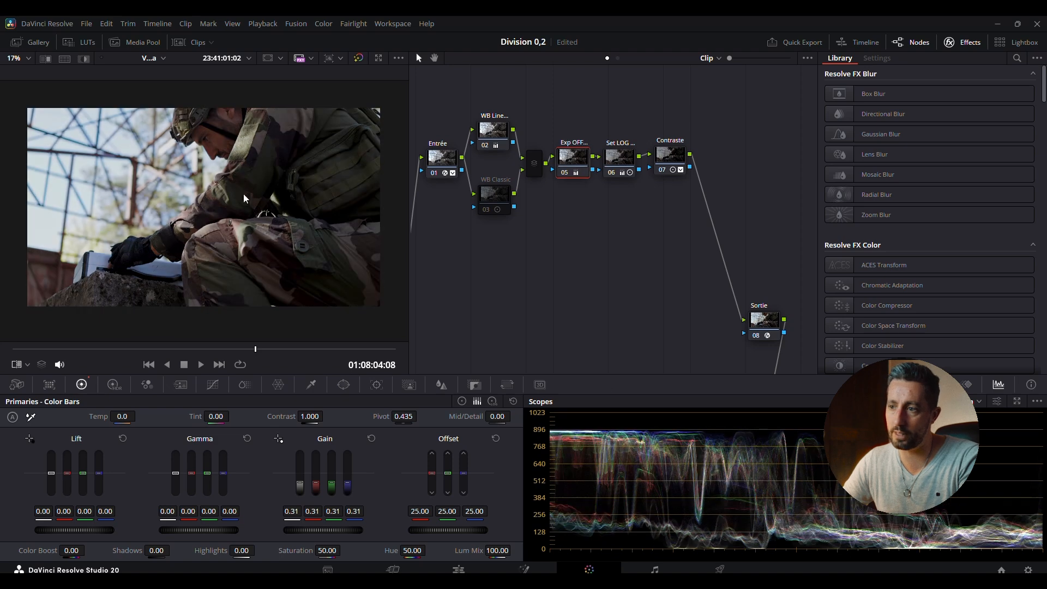
# Add a serial node after Contraste and apply the Dehancer Pro 7.3.6 film emulation effect to it.
pyautogui.click(677, 163)
pyautogui.hotkey('alt', 's')
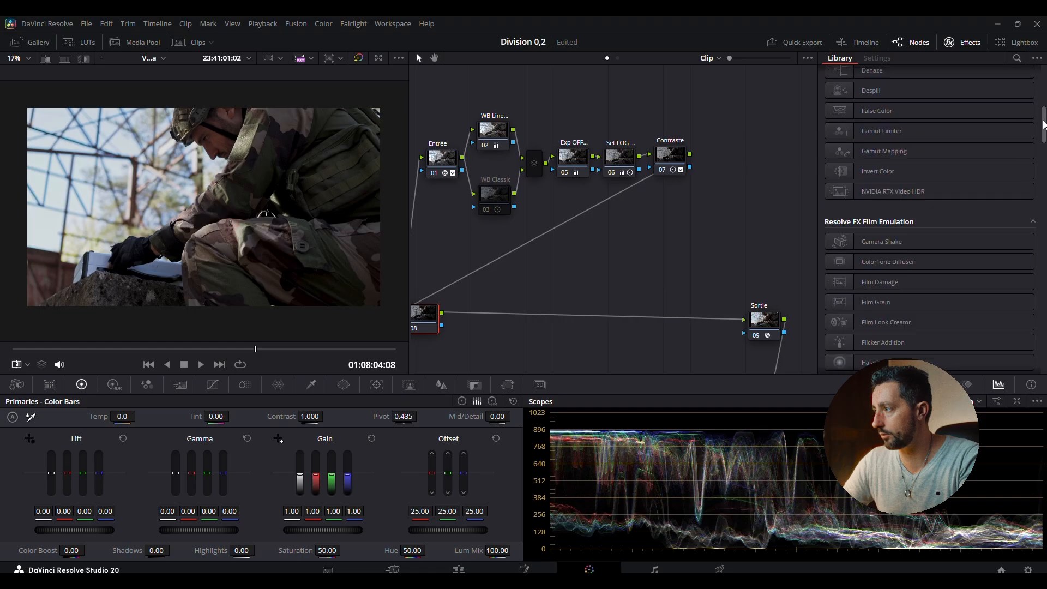
pyautogui.scroll(-5, 1044, 357)
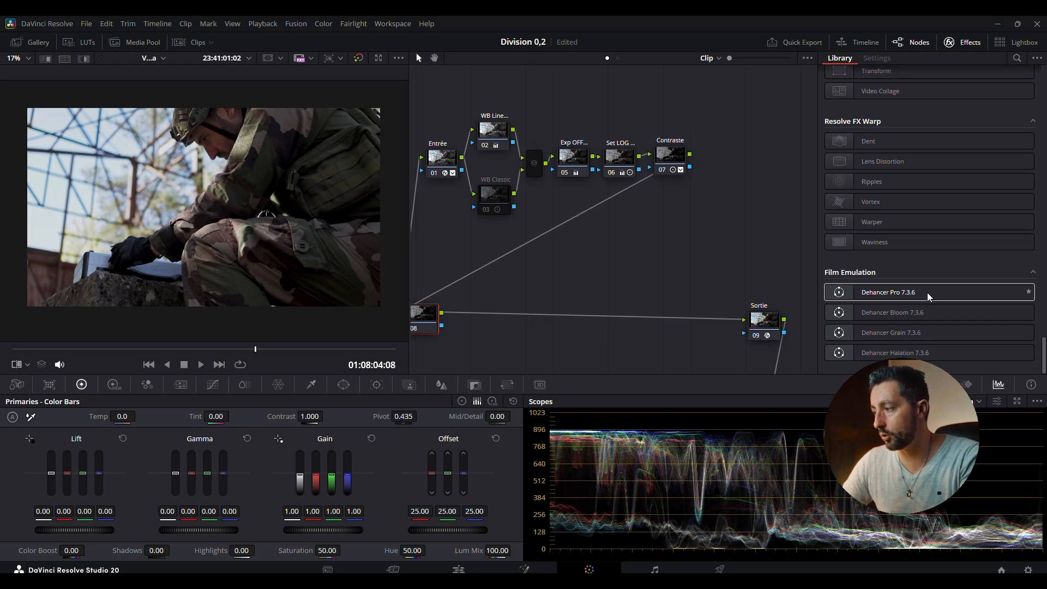
pyautogui.click(618, 58)
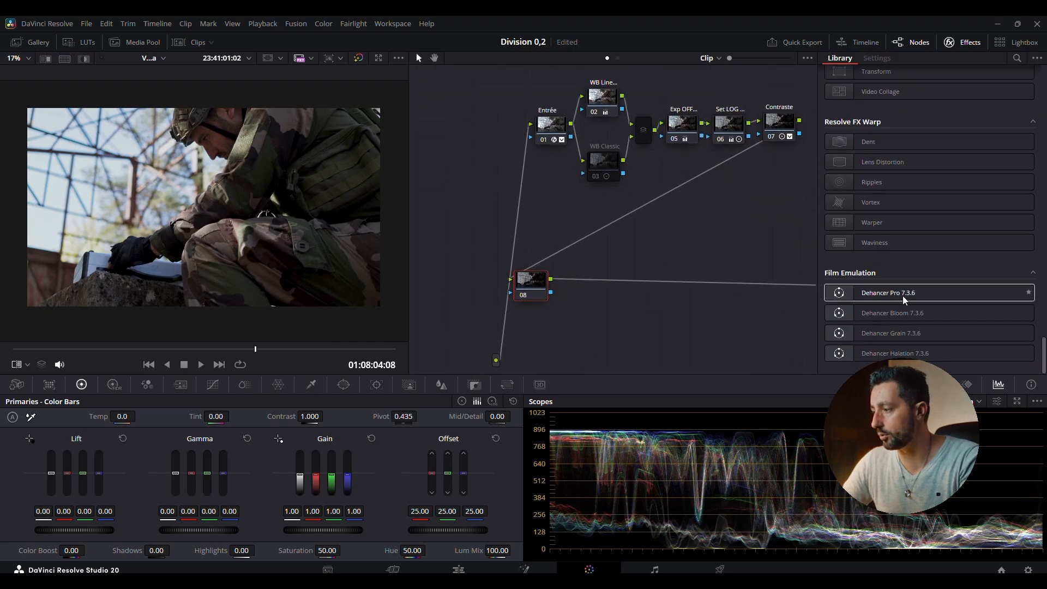
pyautogui.moveTo(903, 299); pyautogui.dragTo(531, 281)
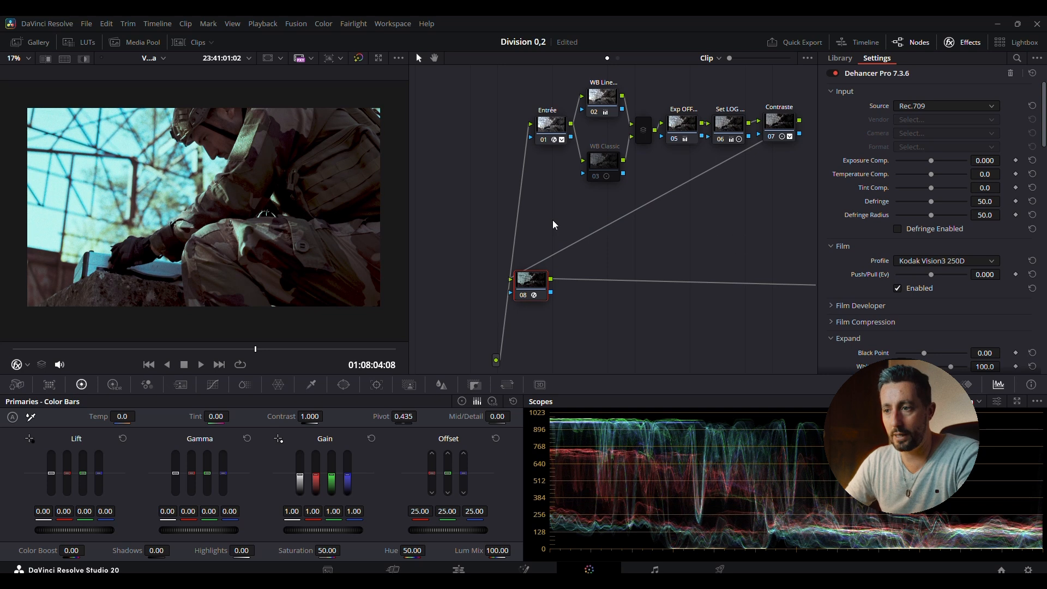
# Enlarge the viewer and switch the scopes to the RGB parade.
pyautogui.scroll(2, 391, 265)
pyautogui.moveTo(409, 259); pyautogui.dragTo(563, 253)
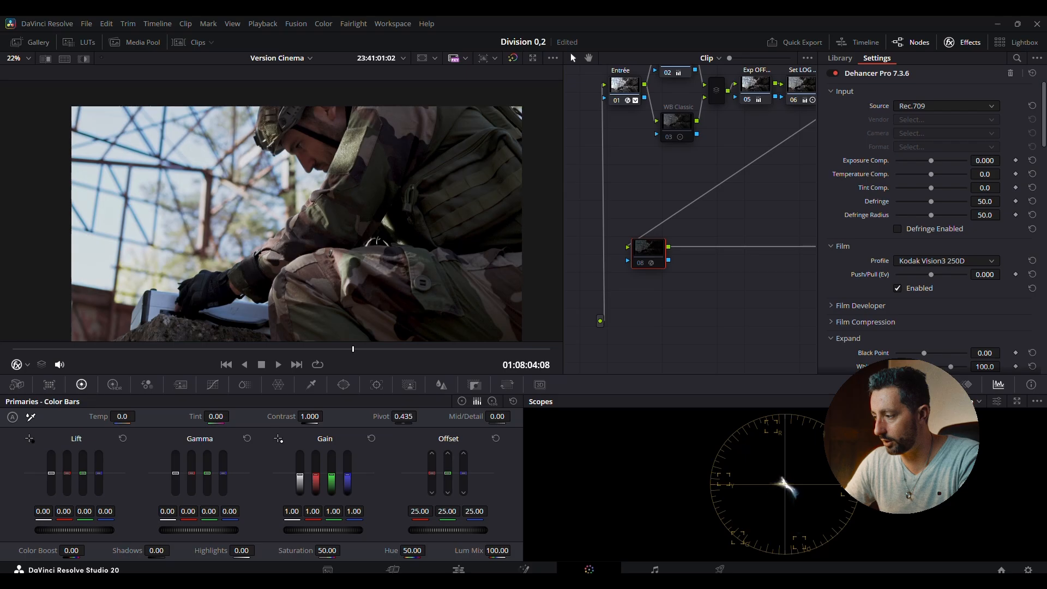
pyautogui.click(974, 405)
pyautogui.click(973, 415)
# Toggle the Dehancer Pro node off and on while comparing the image and the parade scope.
pyautogui.hotkey('ctrl', 'd')
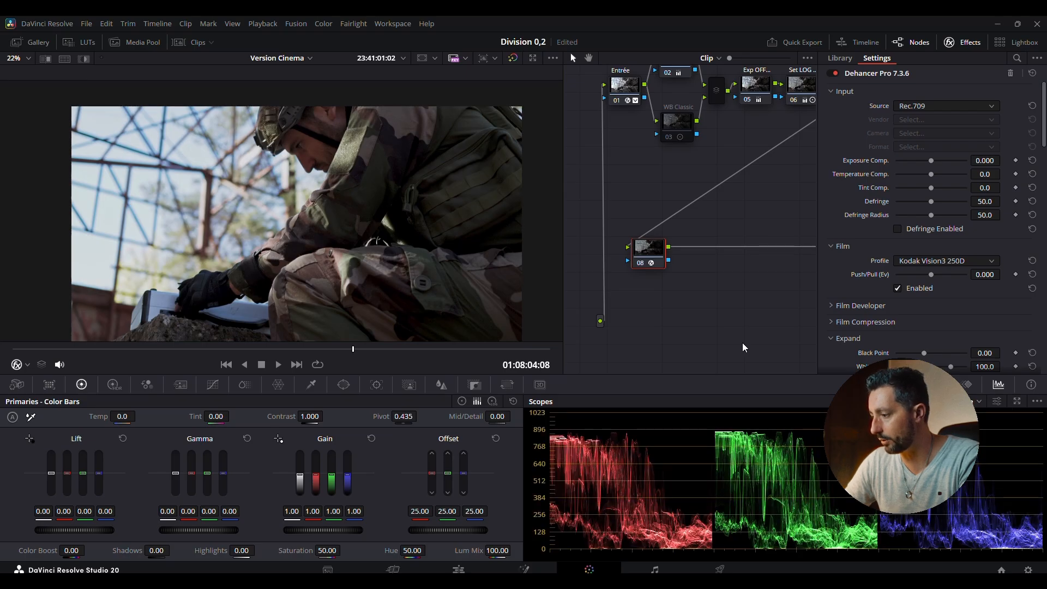
pyautogui.hotkey('ctrl', 'd')
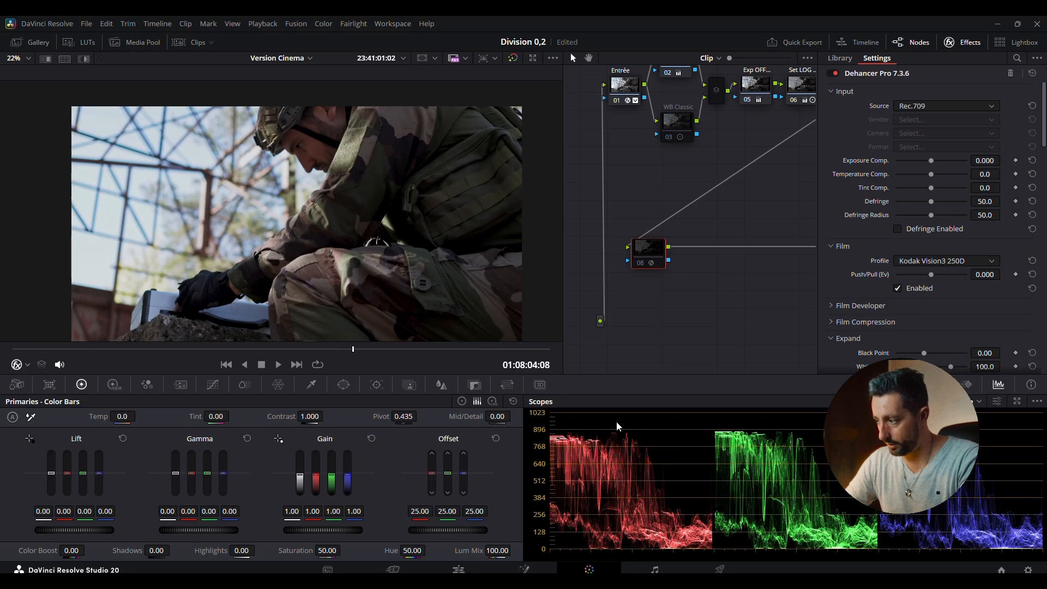
pyautogui.hotkey('ctrl', 'd')
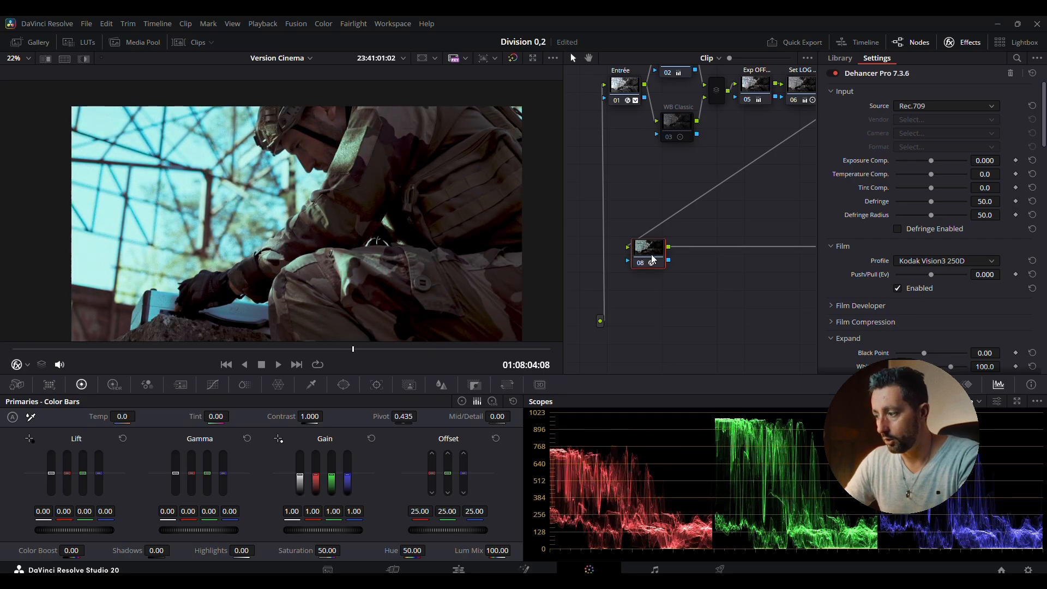
# Set Dehancer's exposure compensation to 0.163 and disable the Exp OFFSET, Set LOG wheels and Contraste nodes.
pyautogui.moveTo(931, 161); pyautogui.dragTo(933, 162)
pyautogui.moveTo(717, 171); pyautogui.dragTo(642, 228)
pyautogui.moveTo(691, 88); pyautogui.dragTo(830, 151)
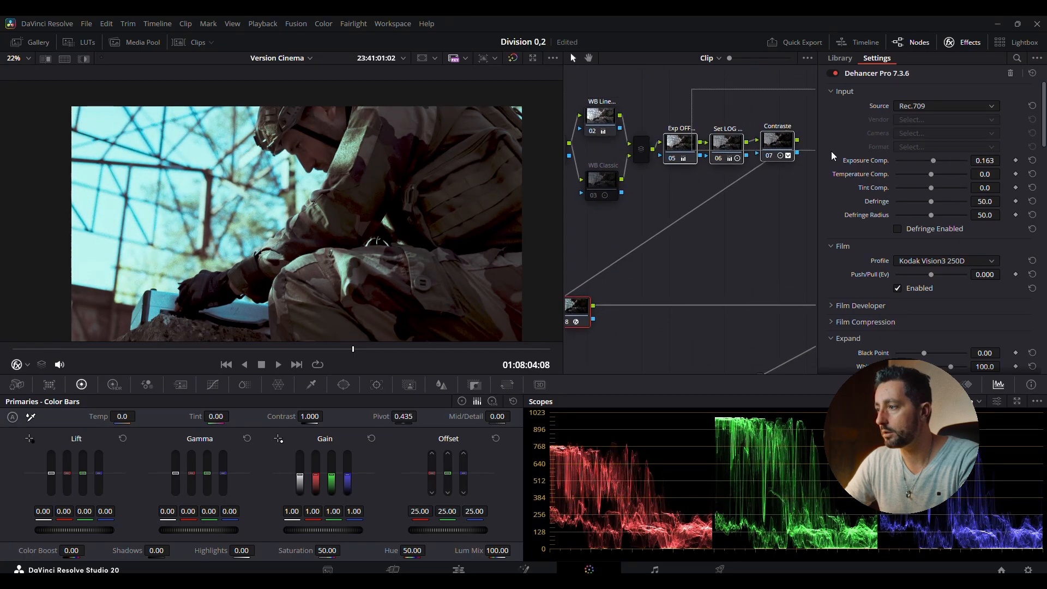
pyautogui.hotkey('ctrl', 'd')
pyautogui.moveTo(720, 238); pyautogui.dragTo(809, 157)
pyautogui.click(650, 239)
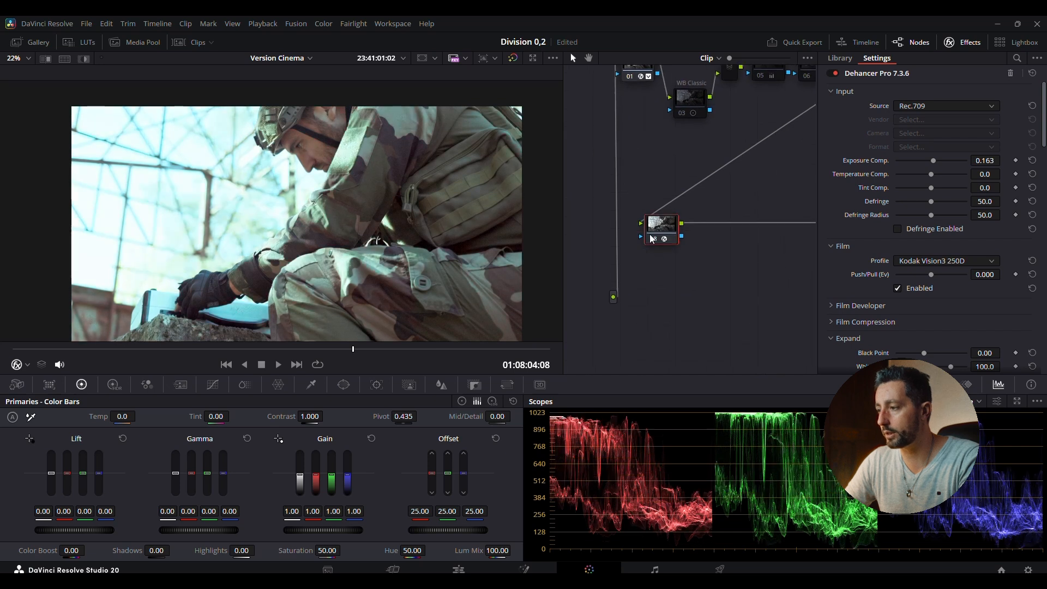
# Set Dehancer's exposure compensation to -2.581 and temperature compensation to -5.4, with the Kodak Vision3 250D film profile disabled.
pyautogui.moveTo(933, 160)
pyautogui.mouseDown()
pyautogui.moveTo(898, 159)
pyautogui.moveTo(942, 178)
pyautogui.moveTo(929, 175)
pyautogui.mouseUp()
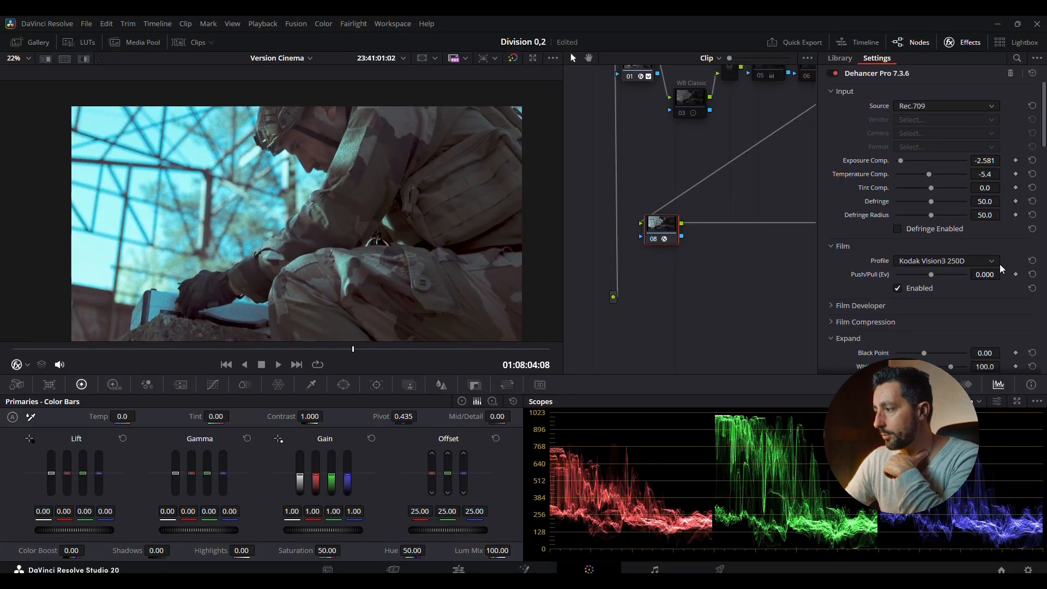
pyautogui.click(897, 288)
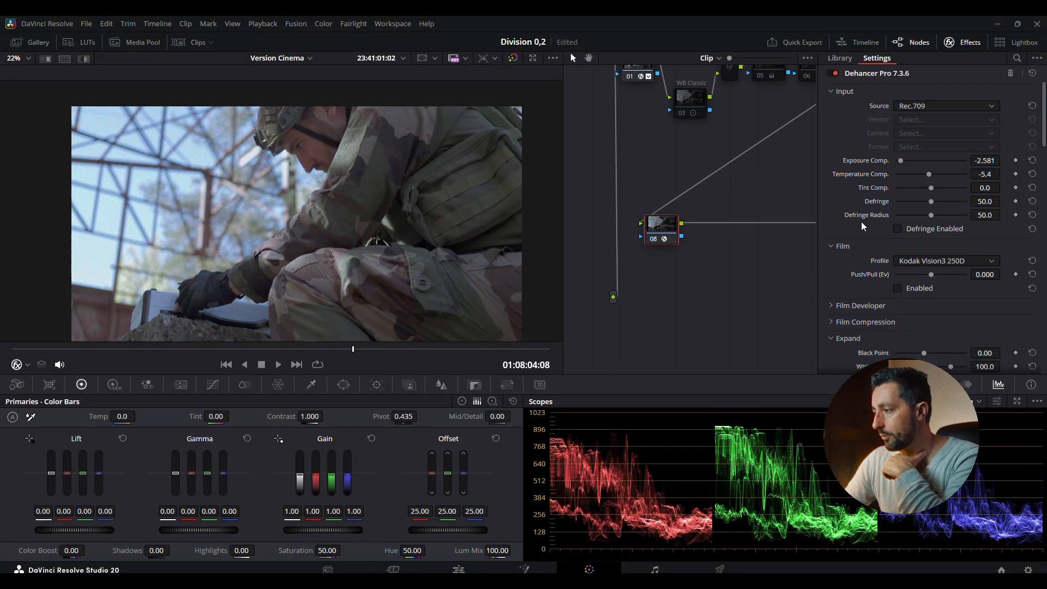
# Toggle the Dehancer Pro node off and on to compare the exposure-compensated image with the original.
pyautogui.hotkey('ctrl', 'd')
pyautogui.hotkey('ctrl', 'd')
pyautogui.hotkey('ctrl', 'd')
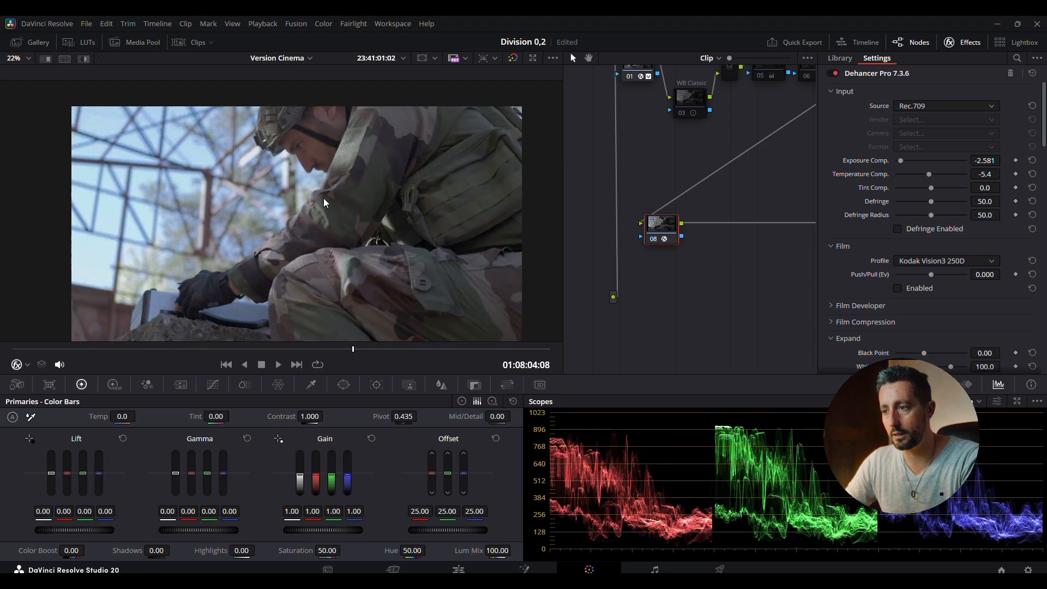
pyautogui.hotkey('ctrl', 'd')
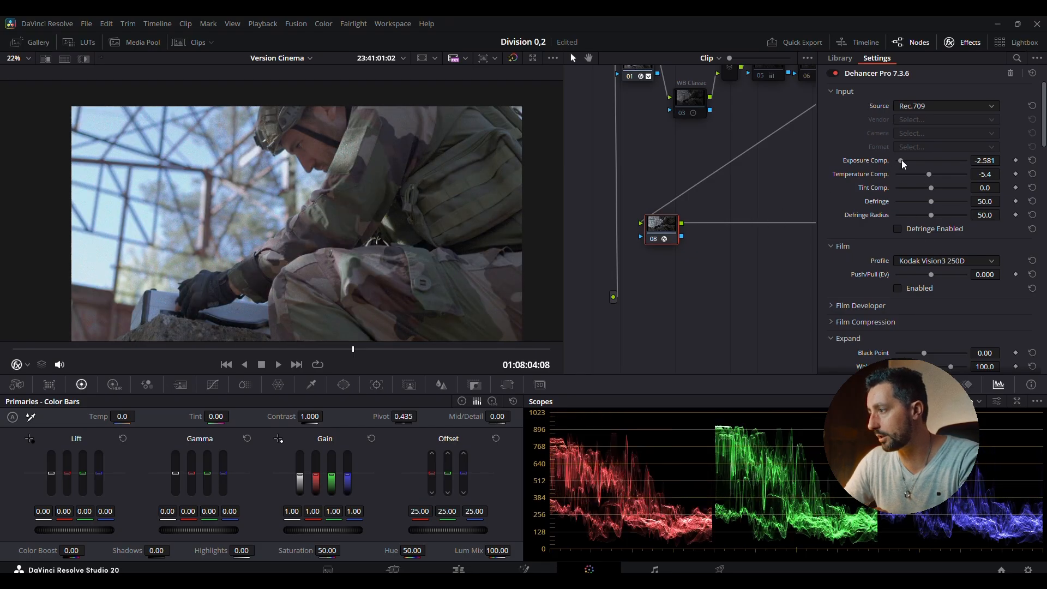
# Set Dehancer's exposure compensation to -1.419 and reset the temperature and tint compensation to 0.
pyautogui.moveTo(903, 162); pyautogui.dragTo(917, 161)
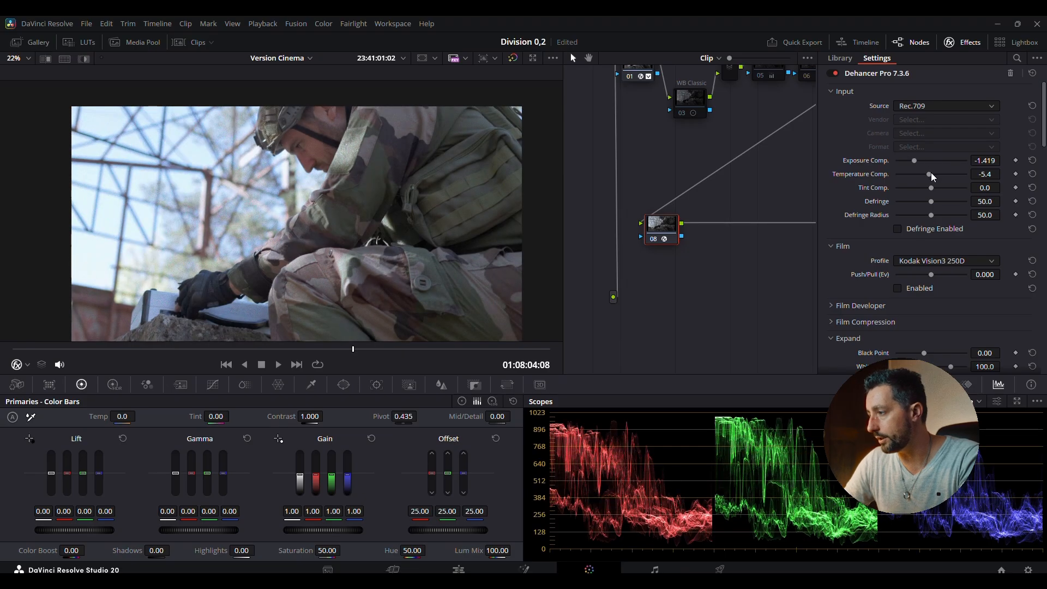
pyautogui.click(931, 175)
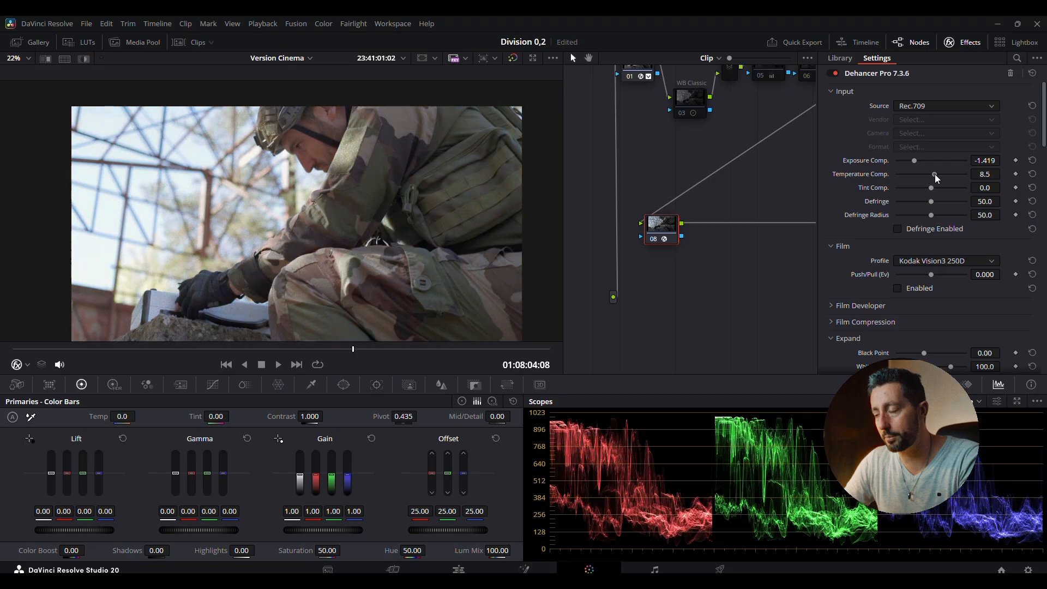
pyautogui.click(1031, 174)
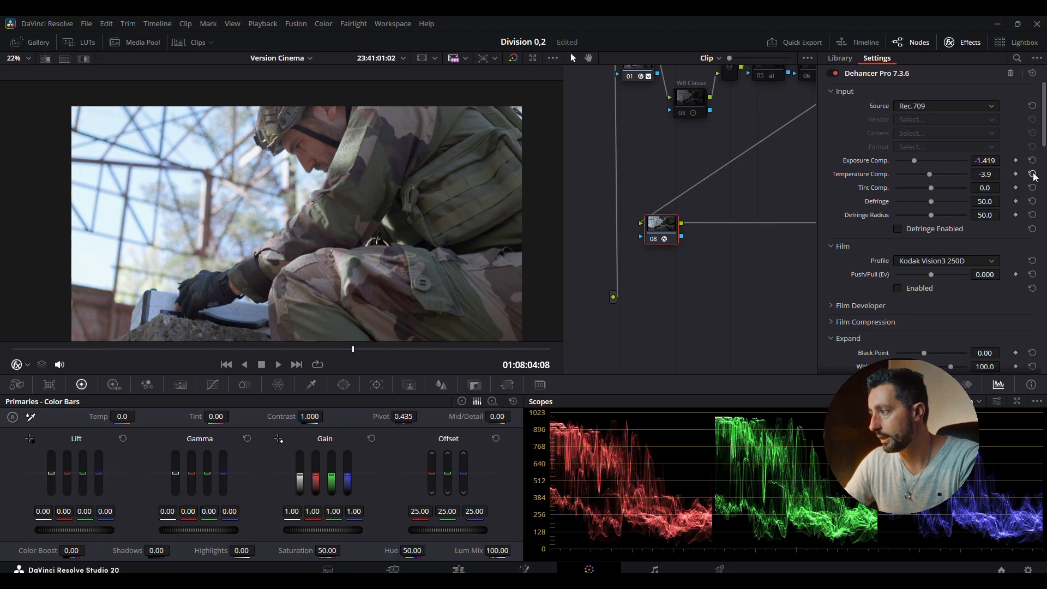
pyautogui.moveTo(930, 188); pyautogui.dragTo(949, 186)
pyautogui.click(1032, 187)
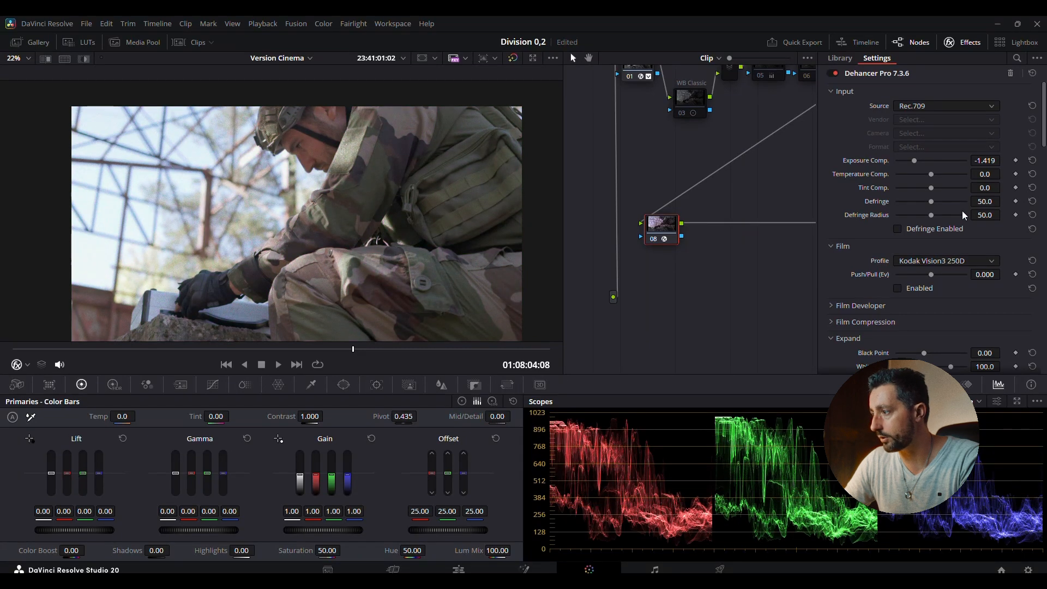
# Enable Dehancer's Film stage and set its profile to Agfa Agfacolor 100.
pyautogui.scroll(-1, 963, 213)
pyautogui.click(905, 254)
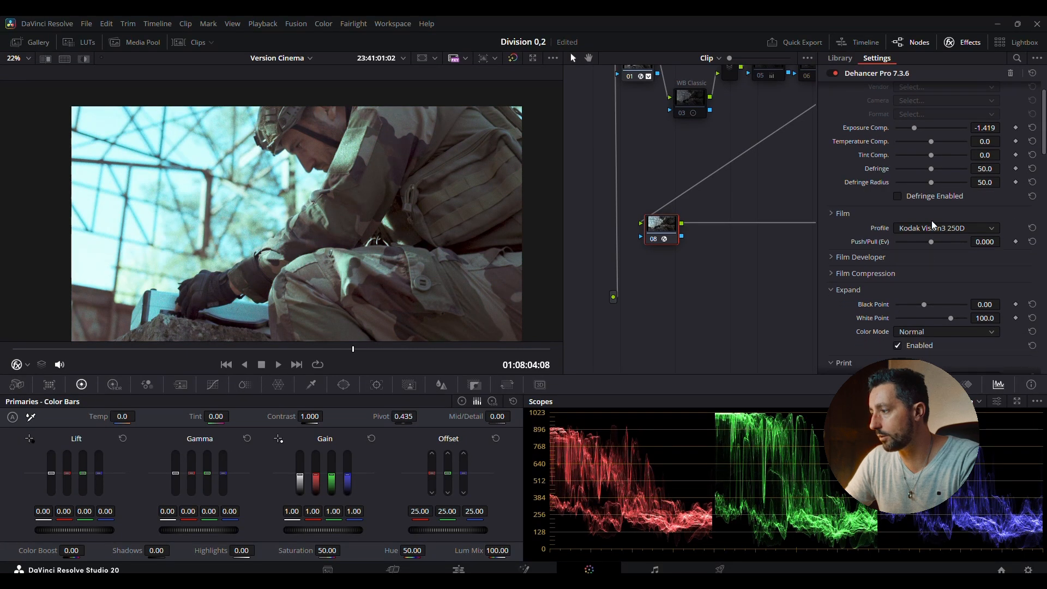
pyautogui.click(928, 226)
pyautogui.scroll(10, 925, 259)
pyautogui.click(930, 266)
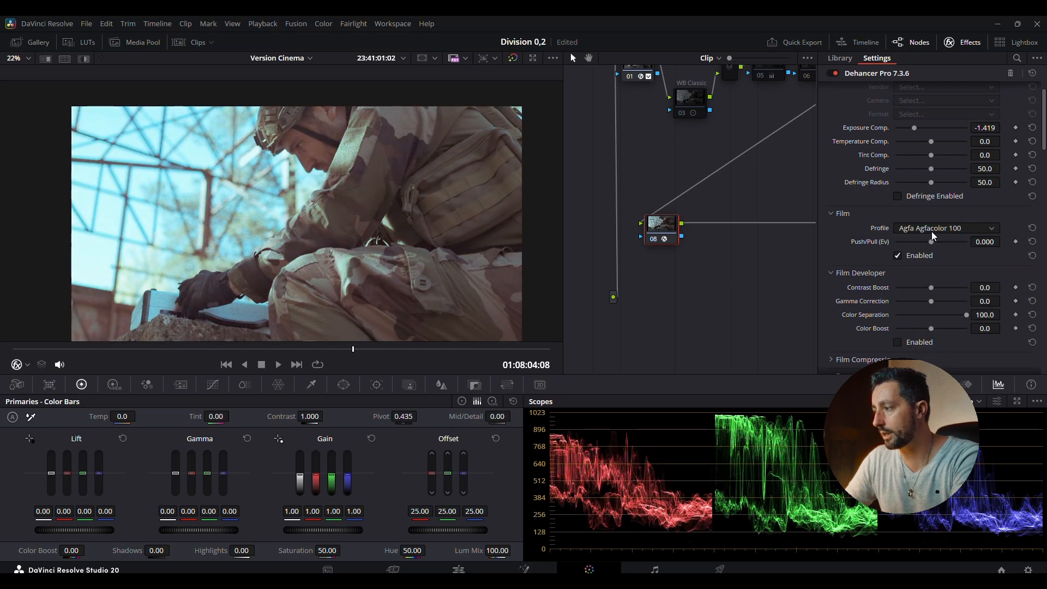
# Try film profiles from AGFA Chrome and Ambrotype to Cinestill 50D and 800T, testing push/pull on the last and resetting it.
pyautogui.scroll(-2, 931, 230)
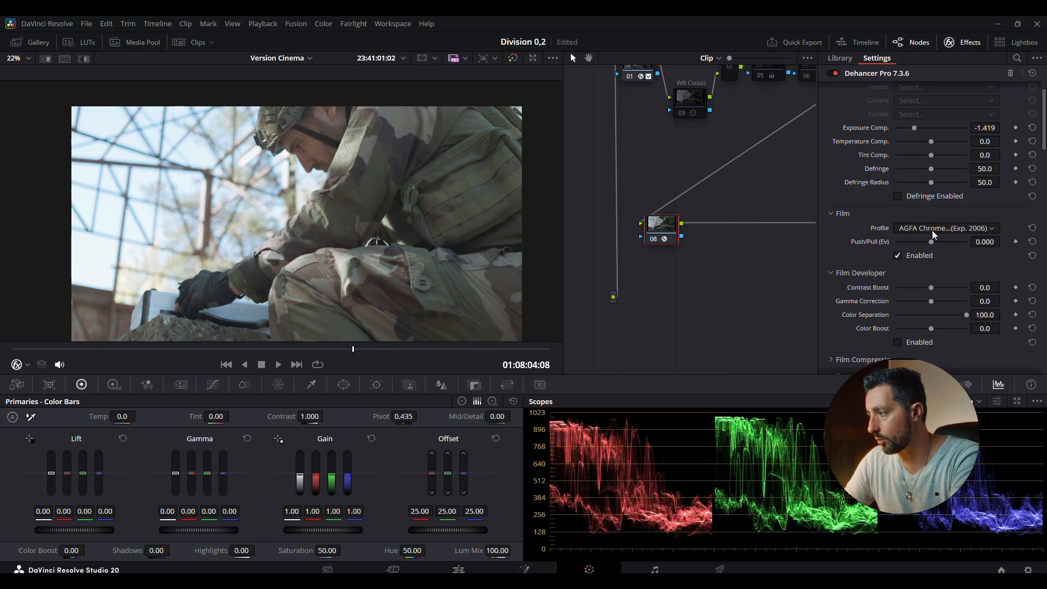
pyautogui.scroll(-3, 931, 230)
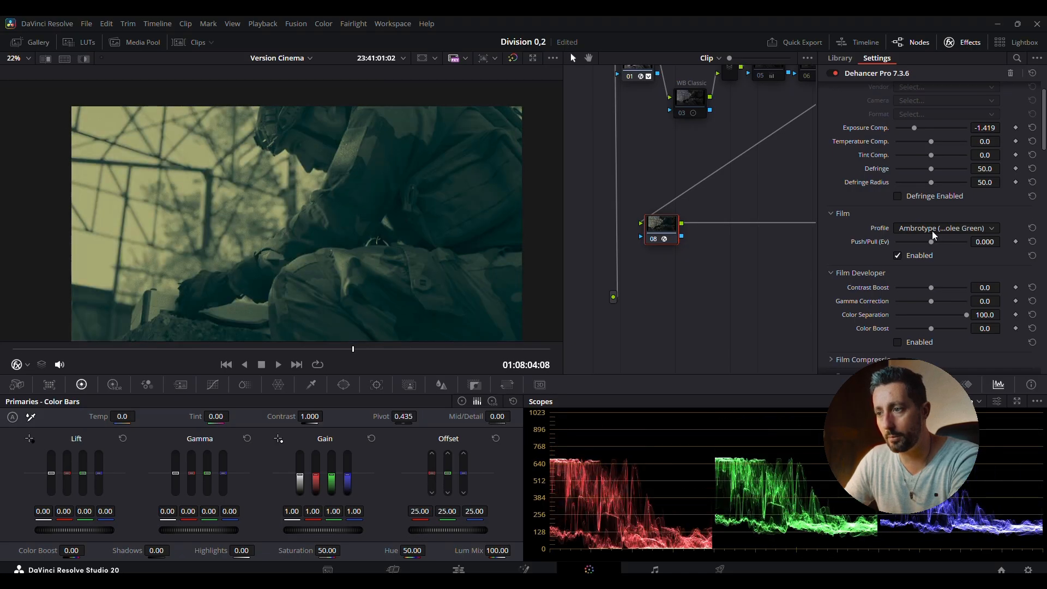
pyautogui.scroll(-2, 930, 233)
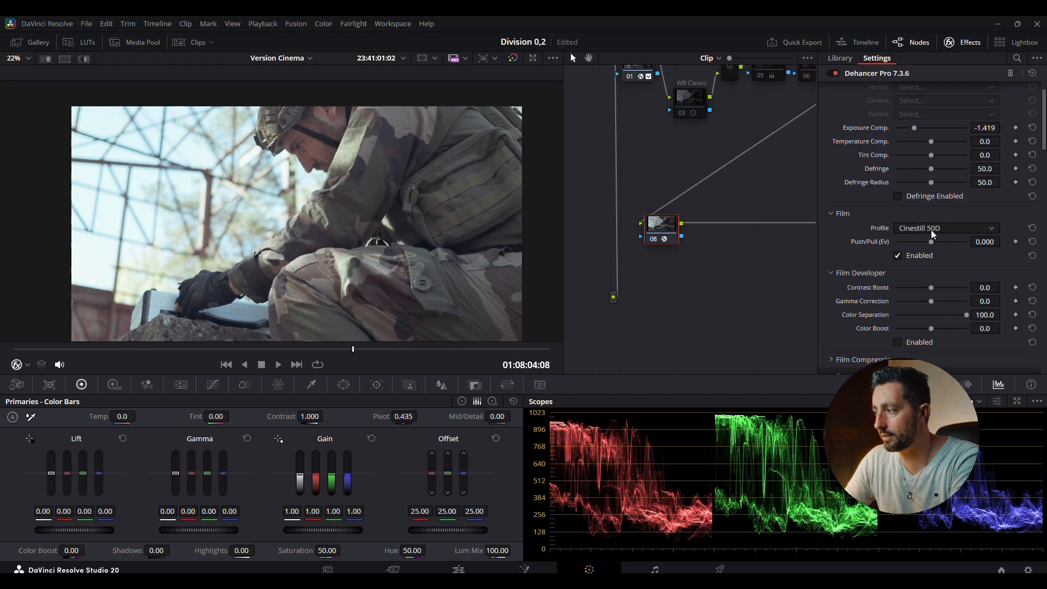
pyautogui.scroll(-2, 931, 230)
pyautogui.scroll(1, 931, 233)
pyautogui.moveTo(930, 241); pyautogui.dragTo(954, 242)
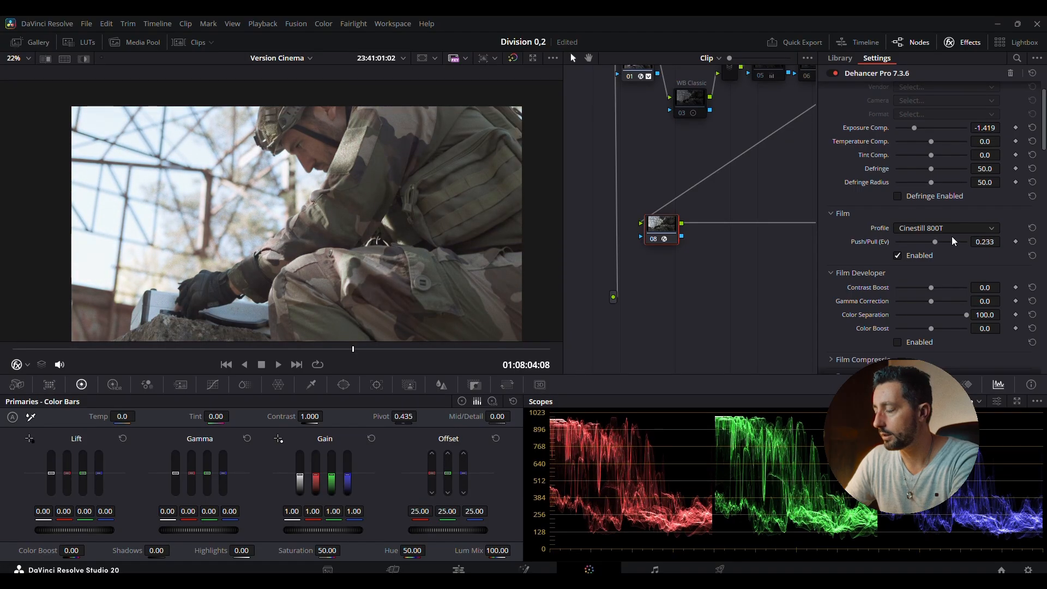
pyautogui.click(1031, 242)
# Browse the Fuji profiles and set the film profile to Konica Impre... (Exp. 2006) with push/pull at 0.388.
pyautogui.scroll(-1, 970, 225)
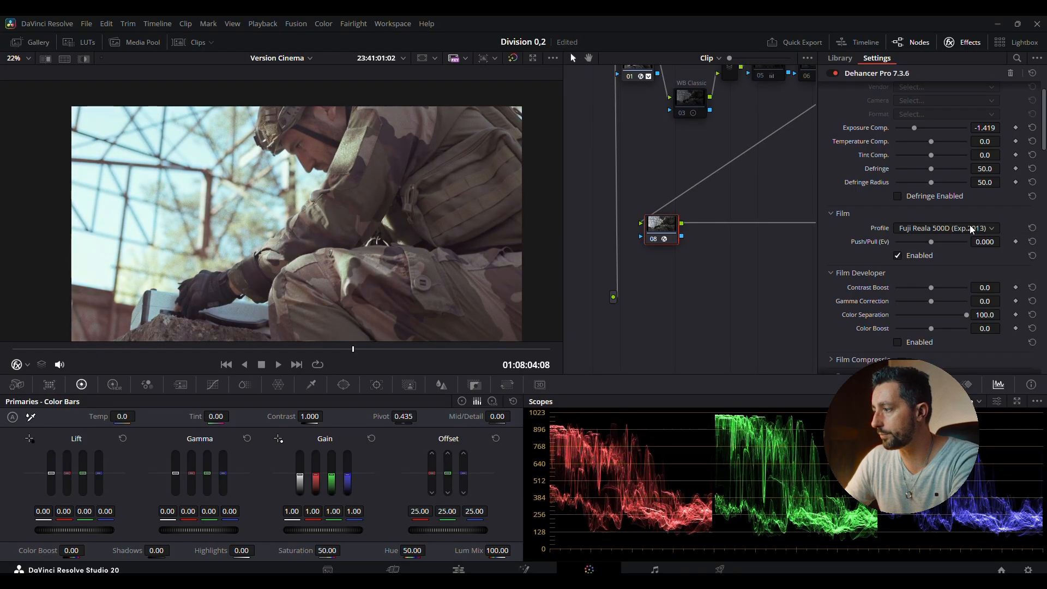
pyautogui.scroll(-2, 969, 226)
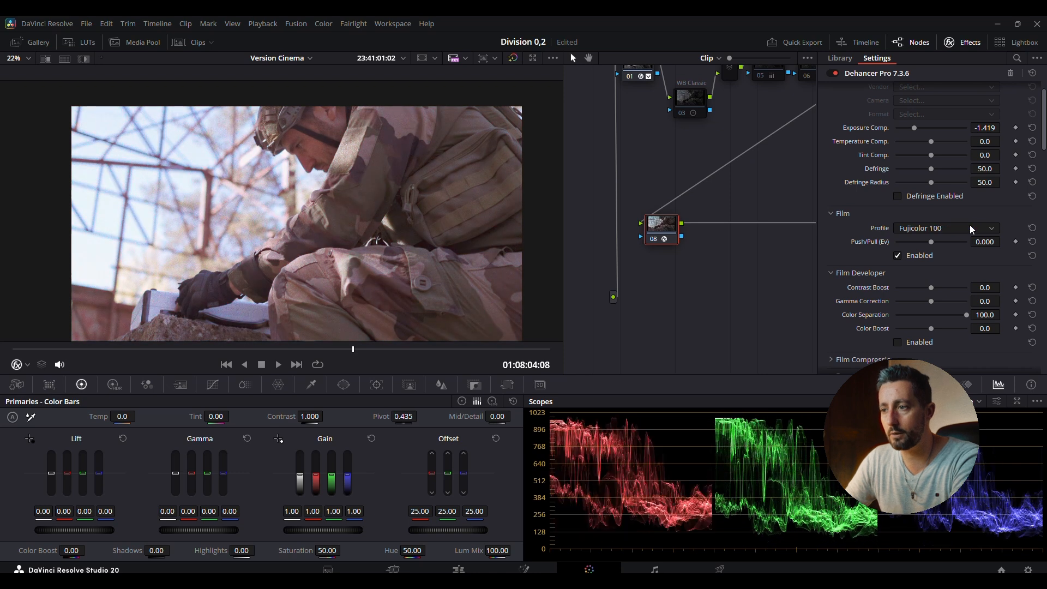
pyautogui.scroll(-1, 967, 224)
pyautogui.click(967, 224)
pyautogui.scroll(-5, 947, 284)
pyautogui.scroll(-3, 947, 283)
pyautogui.click(941, 285)
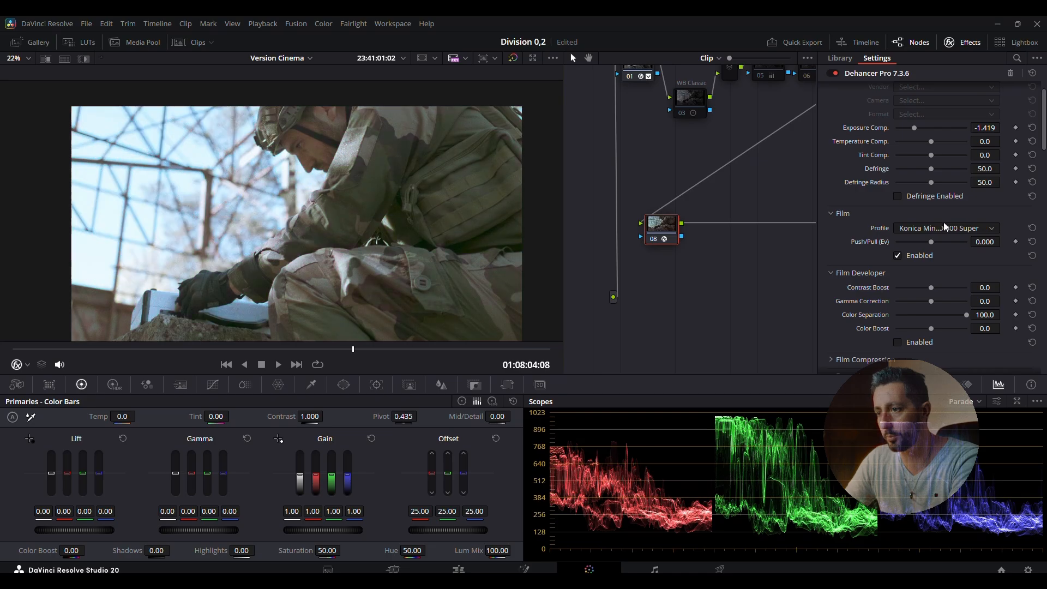
pyautogui.scroll(-1, 943, 221)
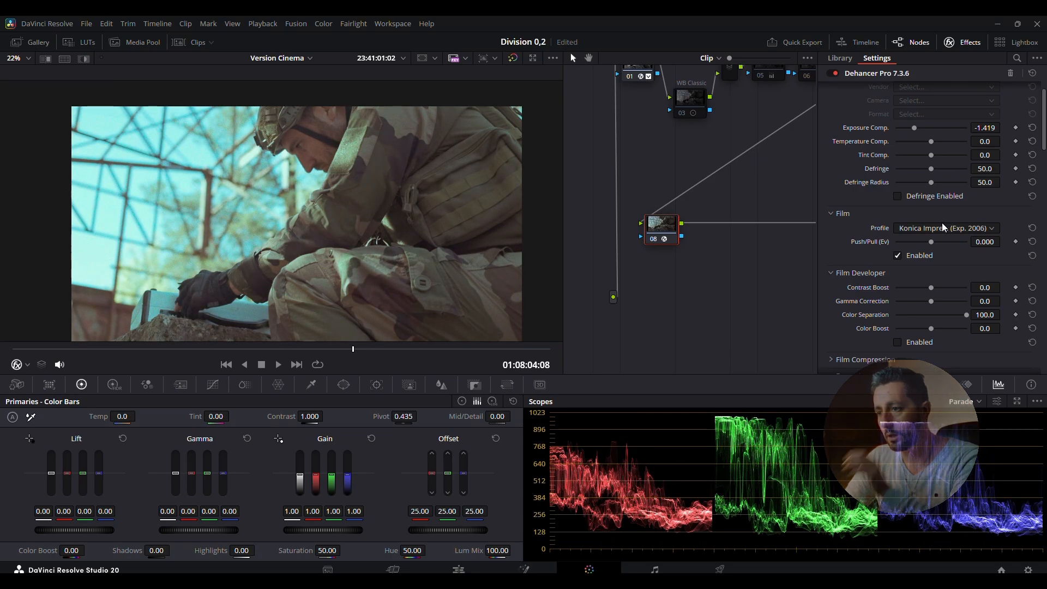
pyautogui.moveTo(931, 241)
pyautogui.mouseDown()
pyautogui.moveTo(898, 243)
pyautogui.moveTo(938, 242)
pyautogui.mouseUp()
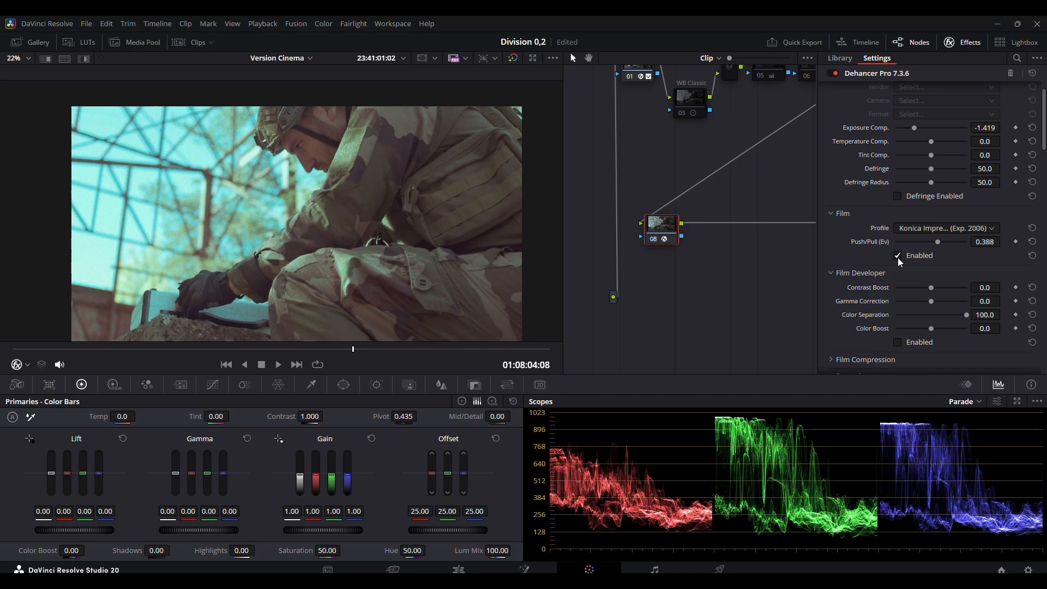
# Enable Film Developer and set its contrast boost to 41.1 and gamma correction to -5.0.
pyautogui.scroll(-3, 868, 226)
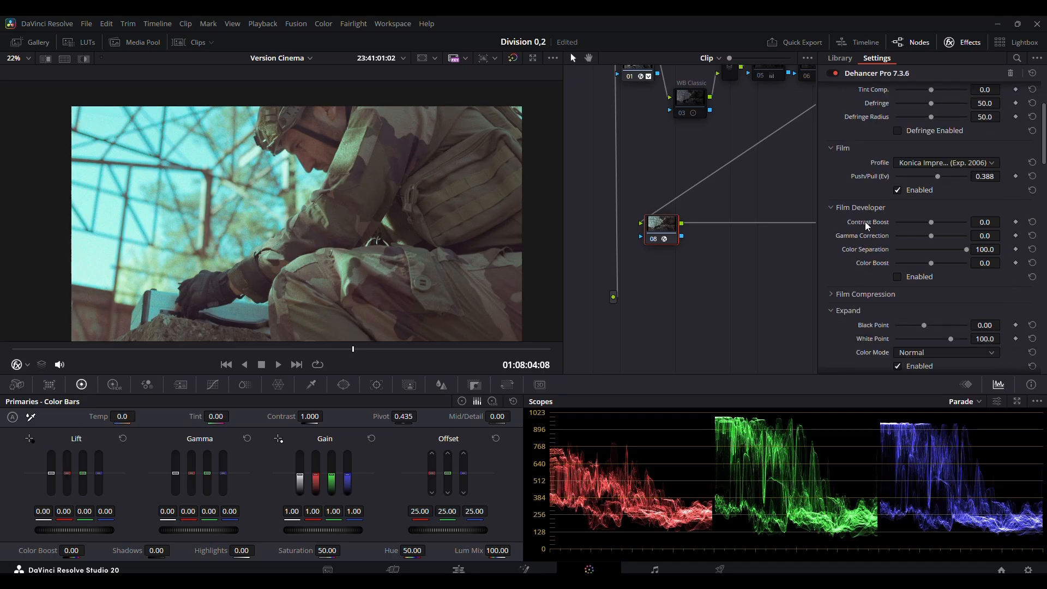
pyautogui.click(895, 189)
pyautogui.moveTo(929, 221); pyautogui.dragTo(907, 221)
pyautogui.click(898, 280)
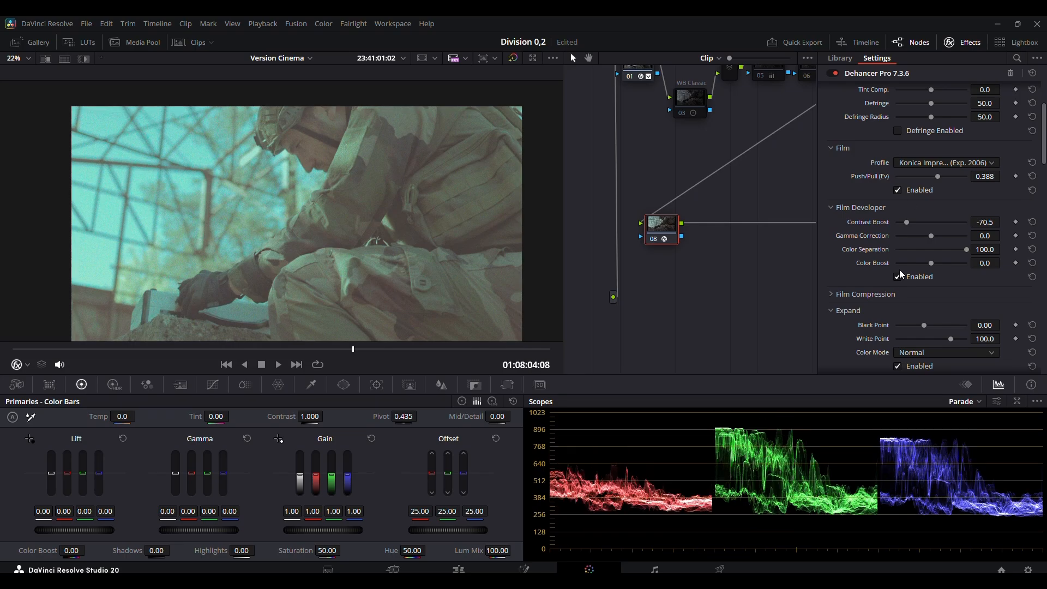
pyautogui.moveTo(907, 221); pyautogui.dragTo(875, 246)
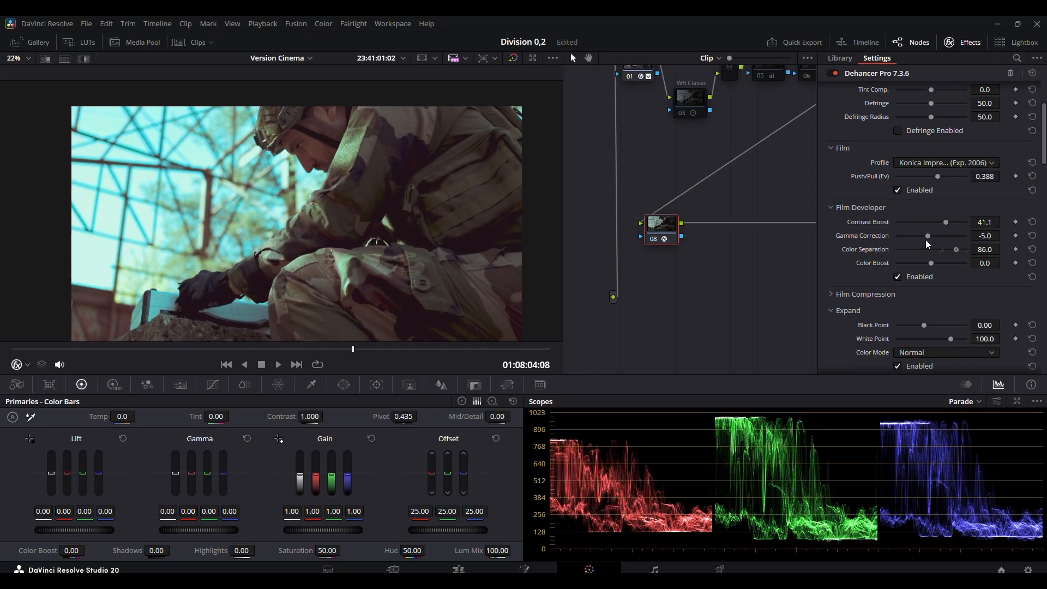
# Compare the Film Developer's color separation at 0 and 100, keep 100, and set color boost to 39.5.
pyautogui.scroll(2, 349, 170)
pyautogui.scroll(2, 349, 174)
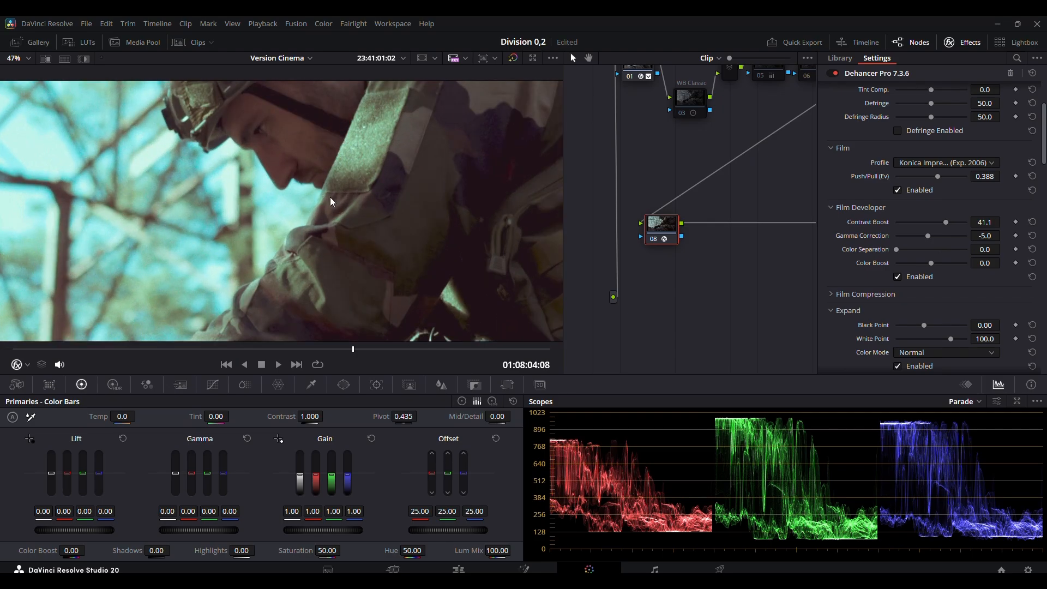
pyautogui.scroll(2, 381, 203)
pyautogui.moveTo(897, 249); pyautogui.dragTo(1008, 243)
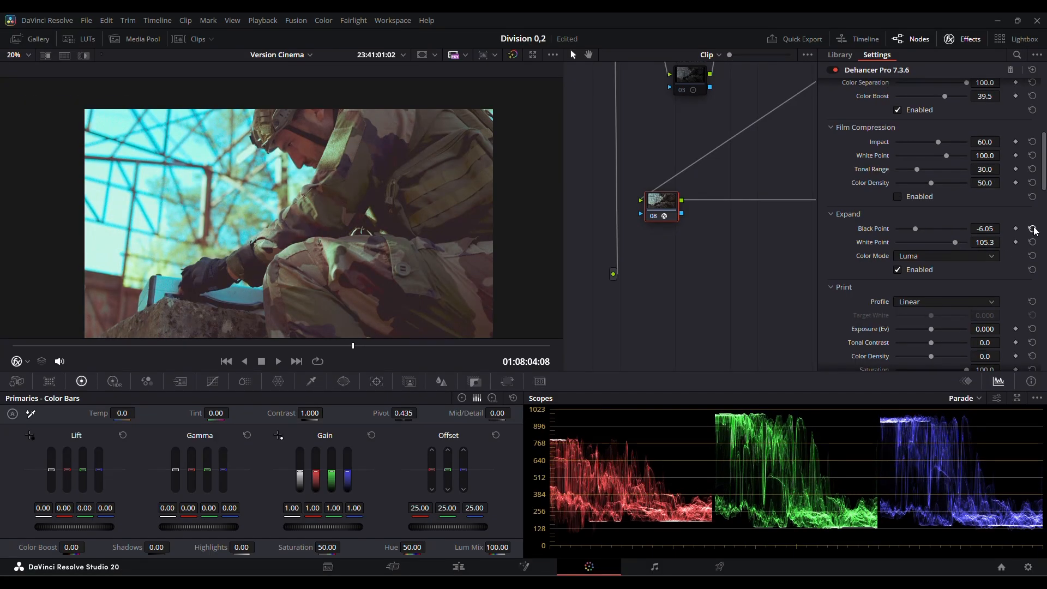
# Reset the Expand black point, white point and color mode, and disable the Expand stage.
pyautogui.click(1032, 229)
pyautogui.click(1032, 242)
pyautogui.click(1032, 256)
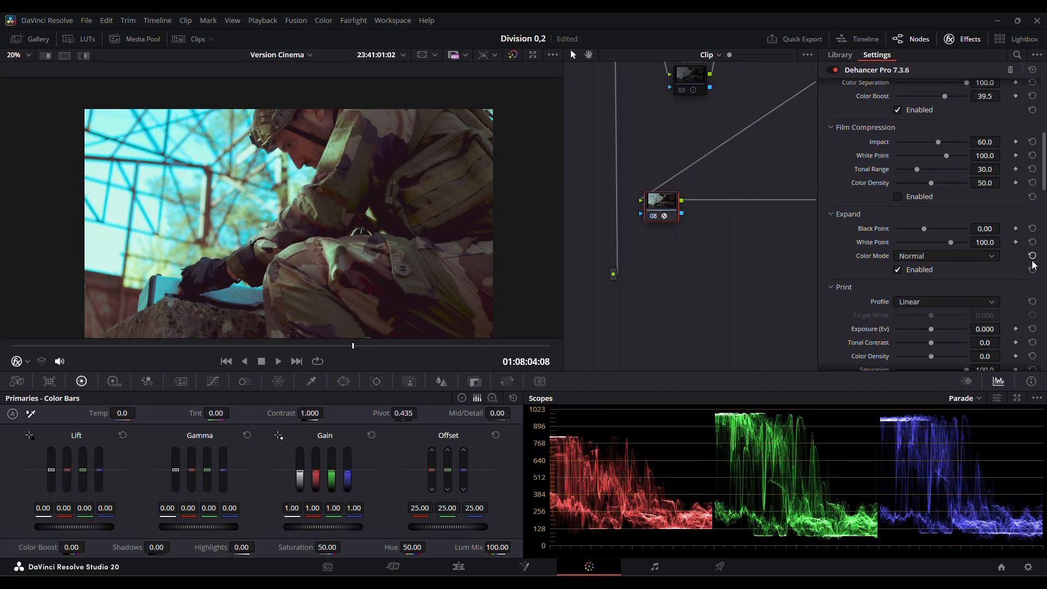
pyautogui.click(907, 271)
# Enable the Print stage and try the Cineon Film Log and Kodak 2383 Print Film profiles.
pyautogui.scroll(-3, 863, 233)
pyautogui.click(960, 193)
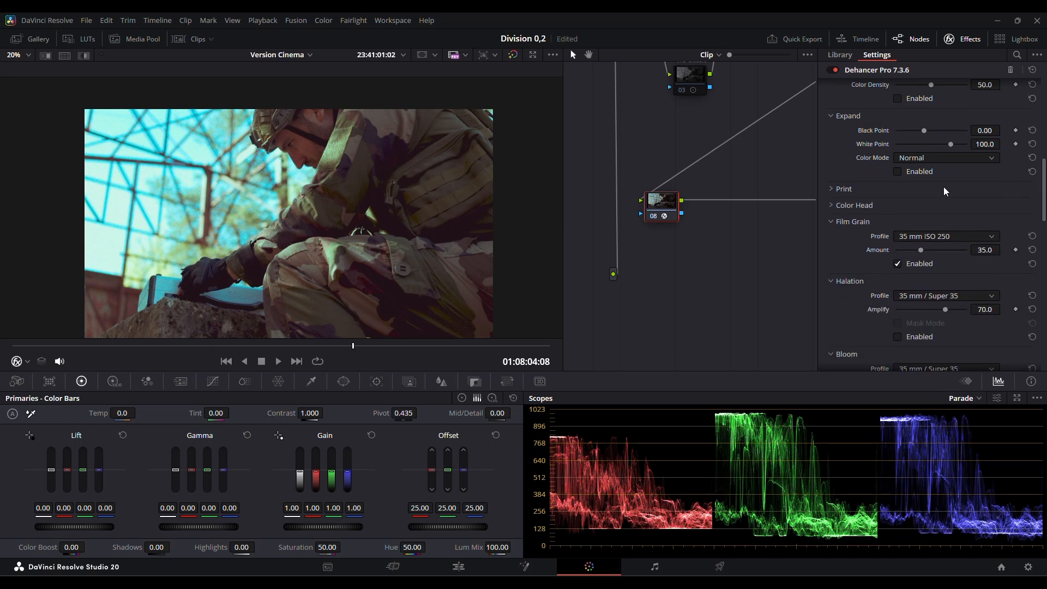
pyautogui.click(944, 190)
pyautogui.click(949, 204)
pyautogui.click(944, 228)
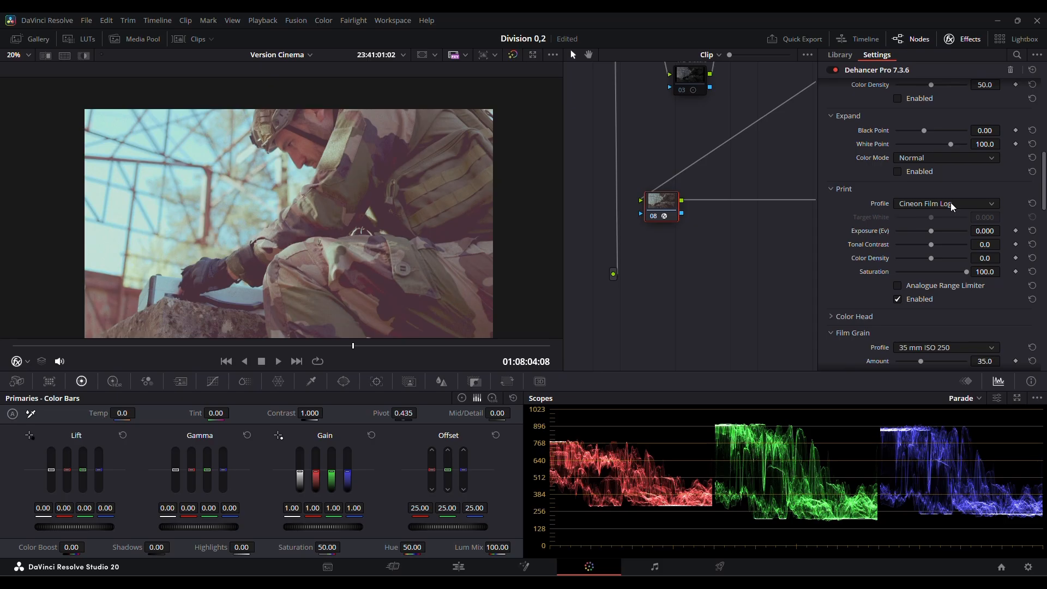
pyautogui.hotkey('ctrl', 'z')
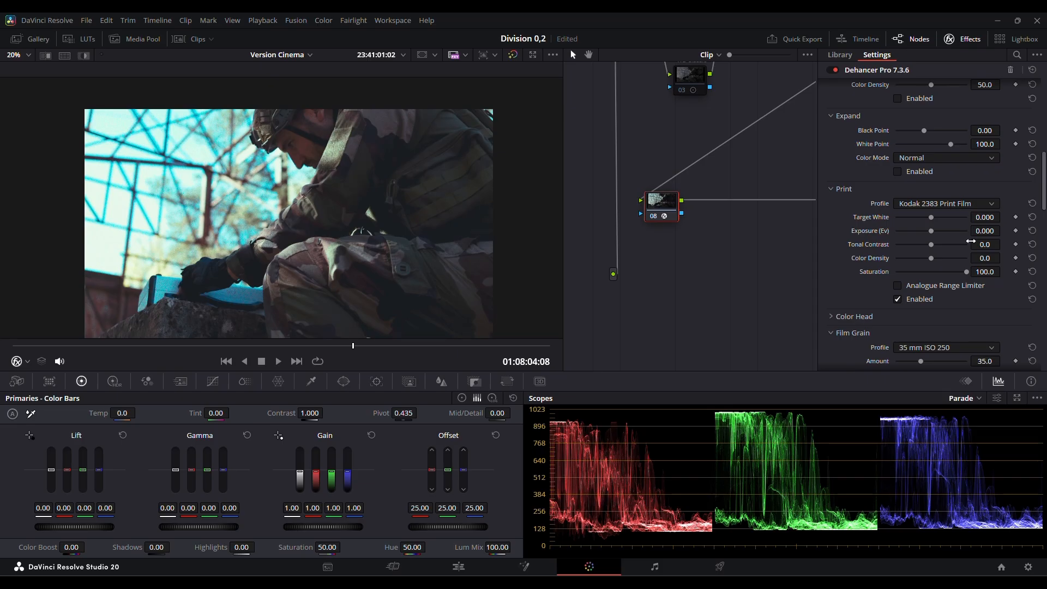
# Set the print's tonal contrast to -3.5, reset the print profile to Linear and disable the Print stage.
pyautogui.click(928, 240)
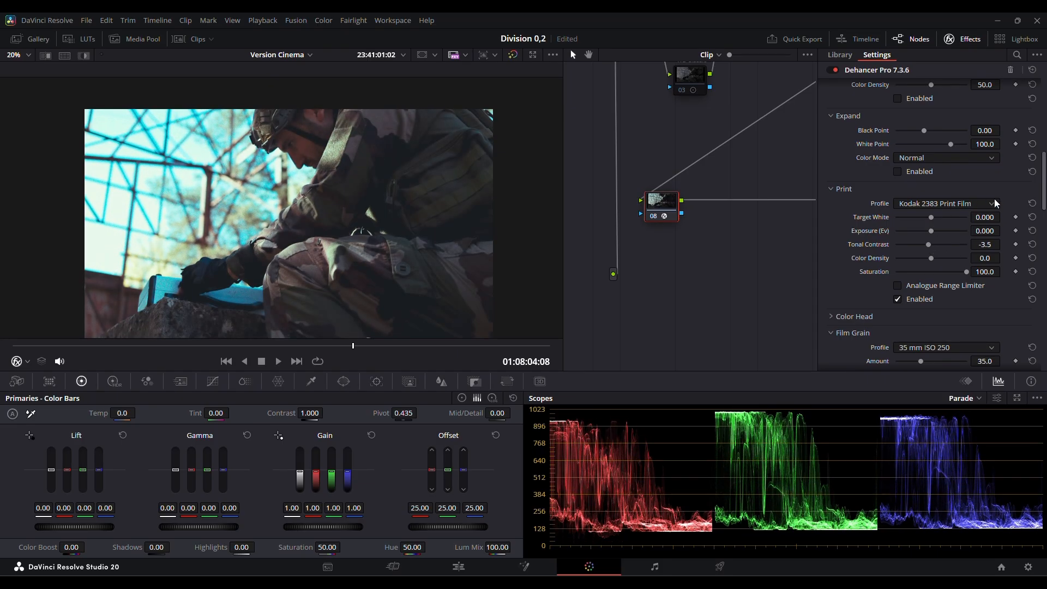
pyautogui.click(1032, 203)
pyautogui.click(898, 299)
# Expand the Color Head settings and set the shadows tone to 14.7.
pyautogui.scroll(-2, 872, 249)
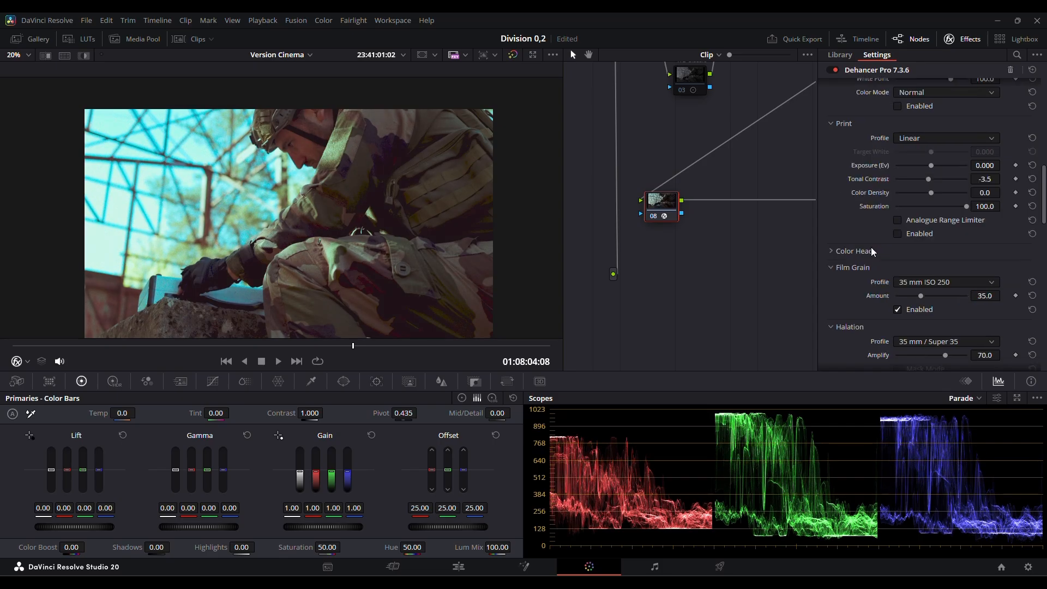
pyautogui.click(871, 251)
pyautogui.scroll(-2, 875, 250)
pyautogui.moveTo(930, 204)
pyautogui.mouseDown()
pyautogui.moveTo(915, 204)
pyautogui.moveTo(947, 204)
pyautogui.moveTo(935, 202)
pyautogui.mouseUp()
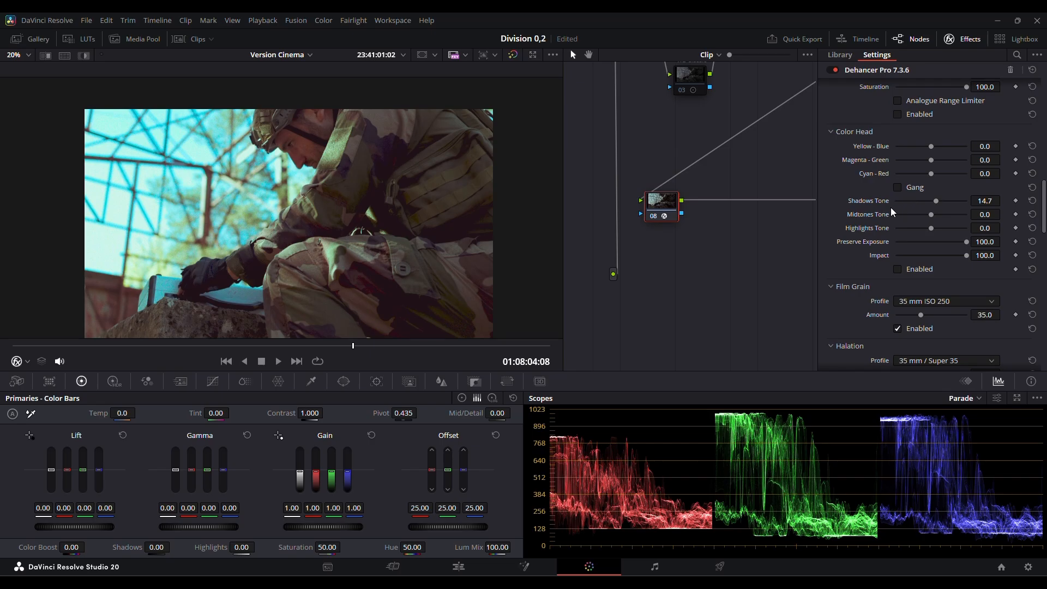
# Set the film grain amount to 64.3 and disable Film Grain.
pyautogui.scroll(-1, 891, 212)
pyautogui.moveTo(927, 246); pyautogui.dragTo(947, 247)
pyautogui.scroll(-1, 898, 229)
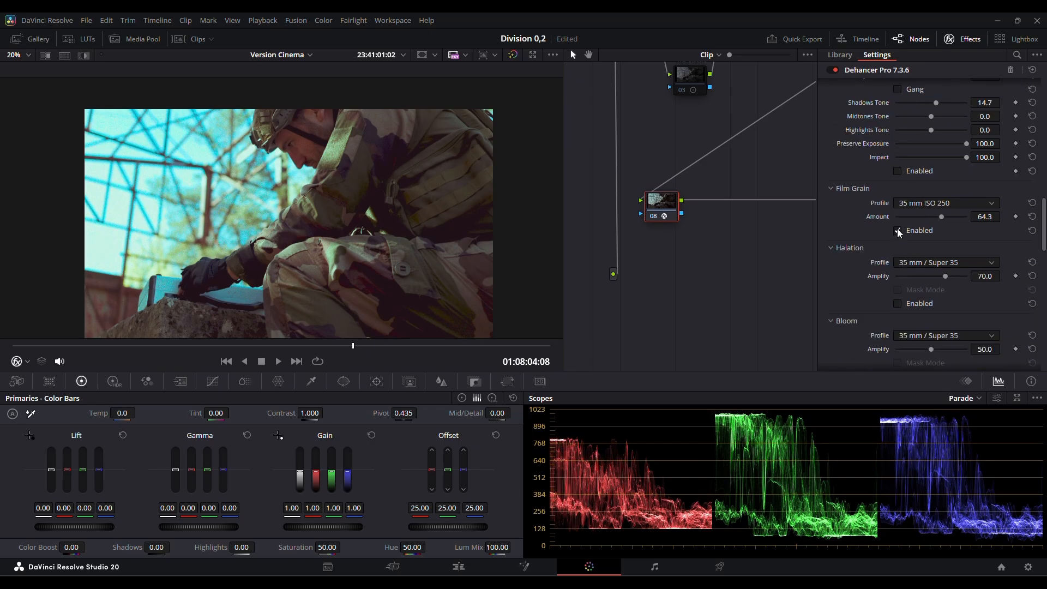
pyautogui.click(897, 230)
# Enable Halation with the 35 mm / Super 35 profile and set its amplify value to 38.0.
pyautogui.scroll(-1, 872, 222)
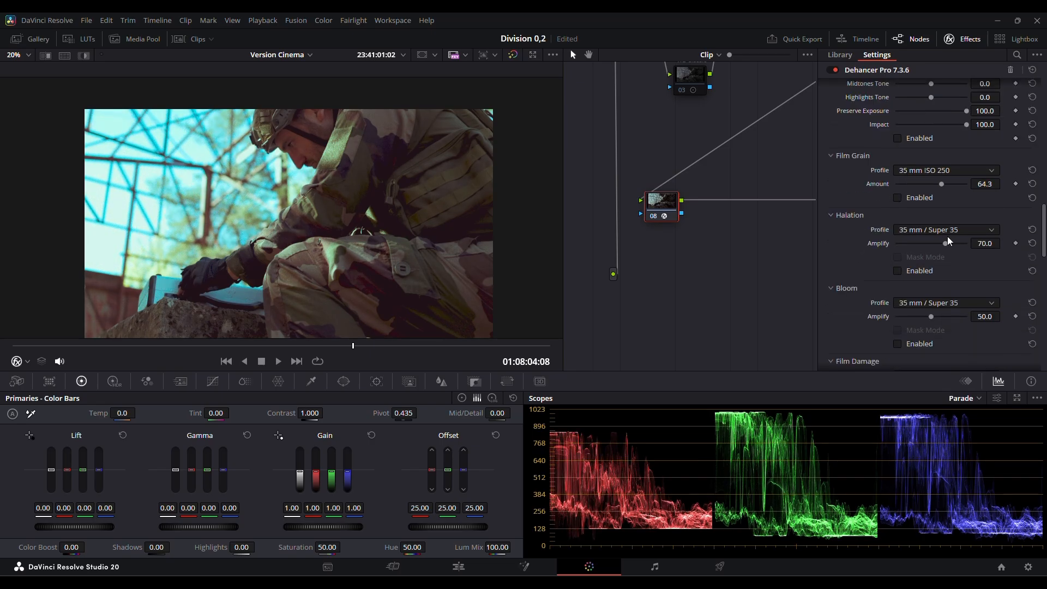
pyautogui.click(914, 270)
pyautogui.moveTo(944, 243); pyautogui.dragTo(922, 240)
pyautogui.scroll(-2, 885, 220)
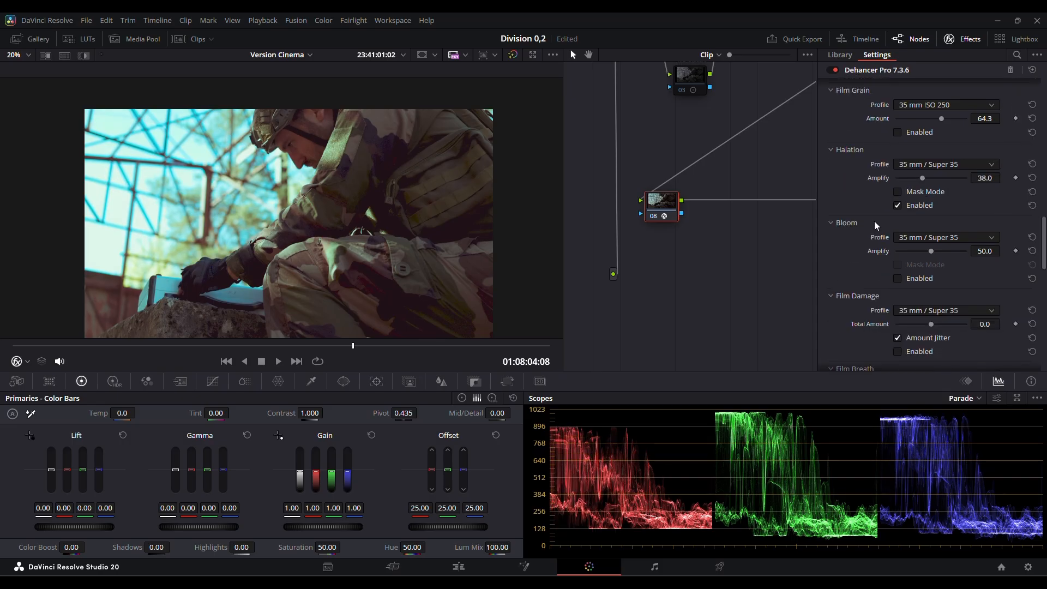
# Enable Bloom with amplify at 65.9 and set the film grain amount to 68.2.
pyautogui.click(907, 278)
pyautogui.moveTo(934, 116)
pyautogui.mouseDown()
pyautogui.moveTo(969, 116)
pyautogui.moveTo(943, 117)
pyautogui.mouseUp()
pyautogui.click(911, 136)
# Turn on the halation mask mode and set the halation profile to 8 mm / Super 8 No Remjet.
pyautogui.moveTo(920, 178); pyautogui.dragTo(951, 176)
pyautogui.click(928, 190)
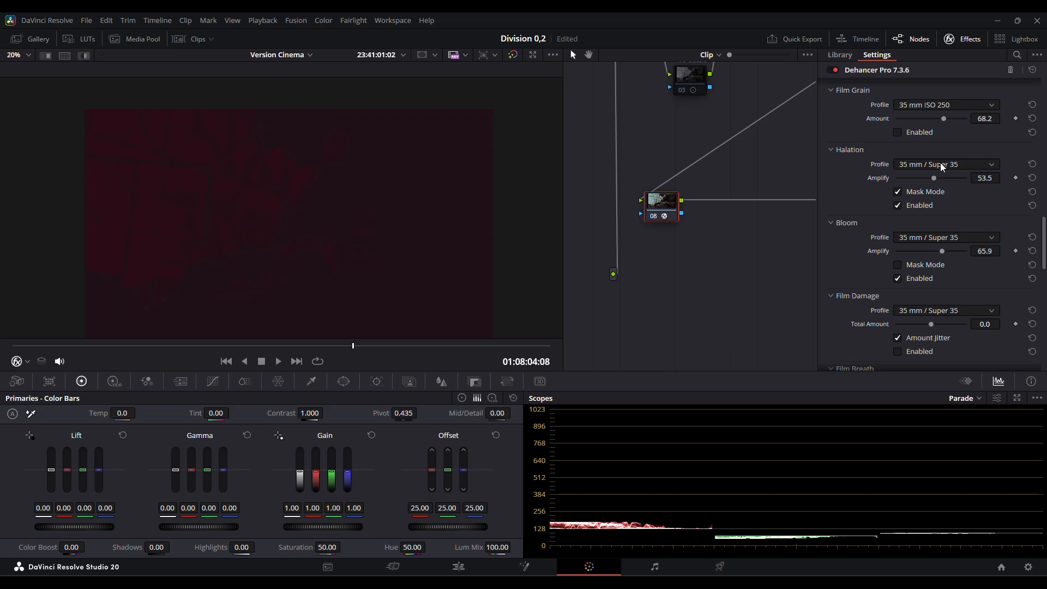
pyautogui.click(931, 161)
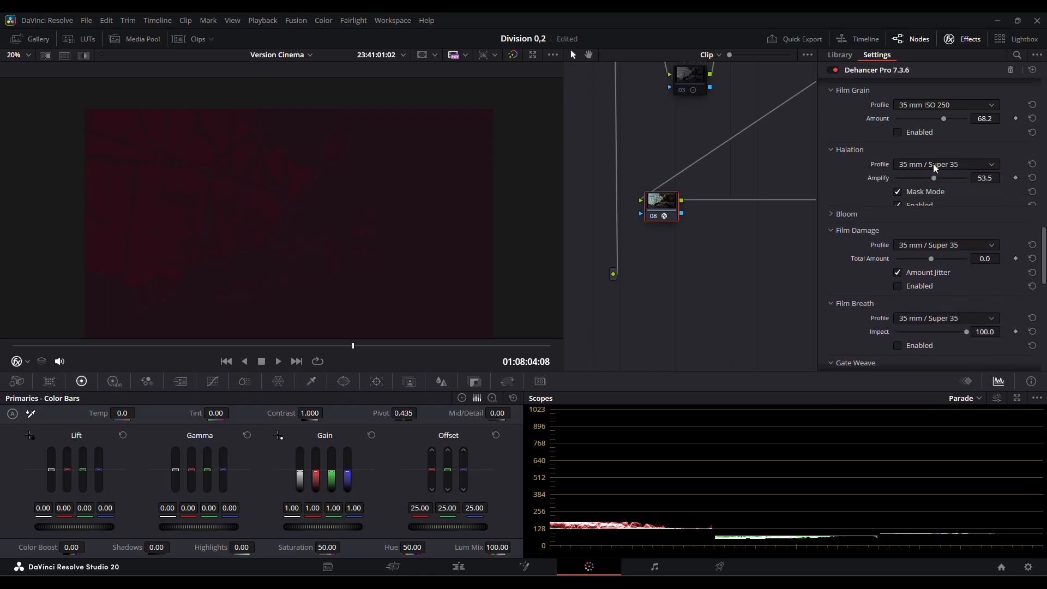
pyautogui.click(935, 198)
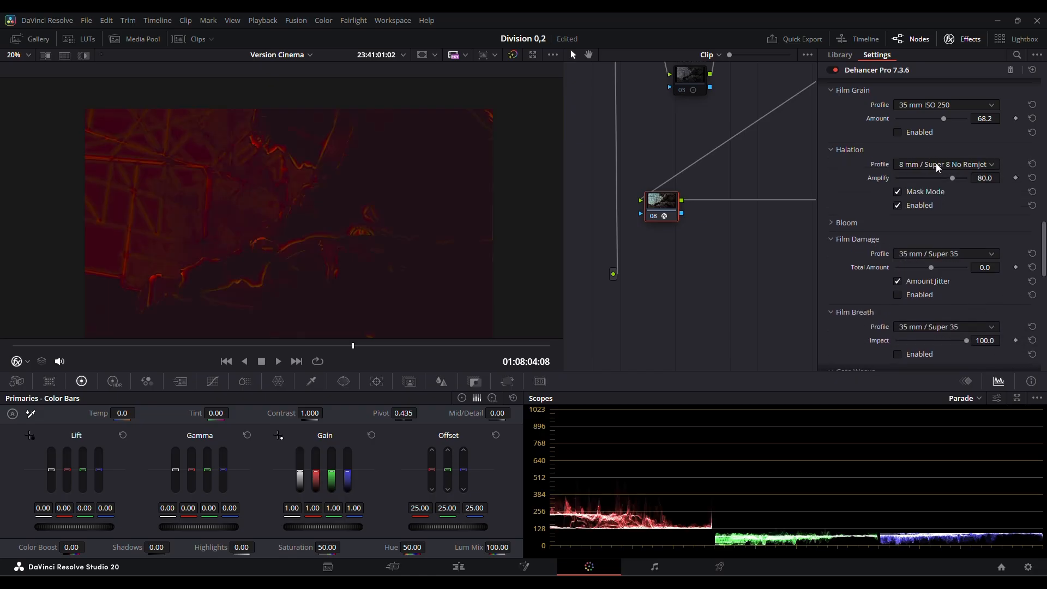
# Turn off the halation mask mode and set the halation amplify value to 24.0.
pyautogui.moveTo(950, 174); pyautogui.dragTo(922, 176)
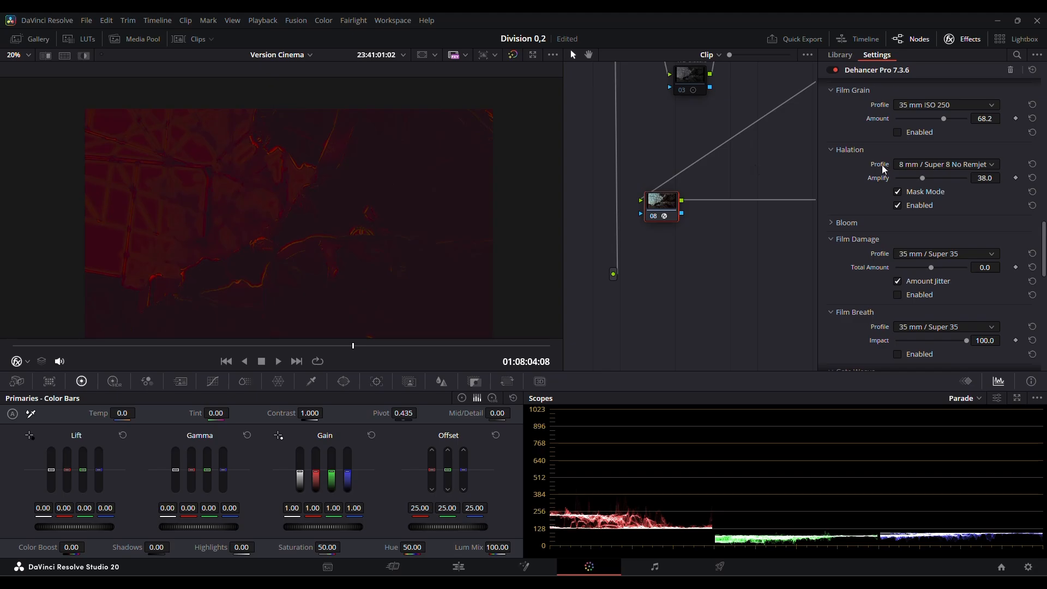
pyautogui.click(905, 192)
pyautogui.scroll(2, 279, 161)
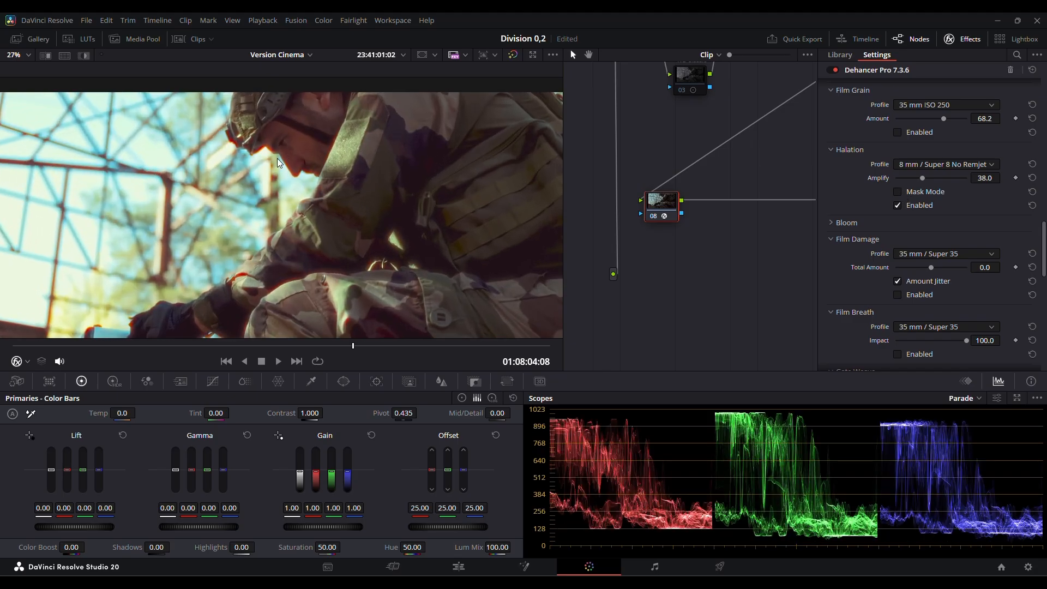
pyautogui.scroll(-2, 278, 161)
pyautogui.moveTo(921, 178)
pyautogui.mouseDown()
pyautogui.moveTo(888, 178)
pyautogui.moveTo(913, 179)
pyautogui.mouseUp()
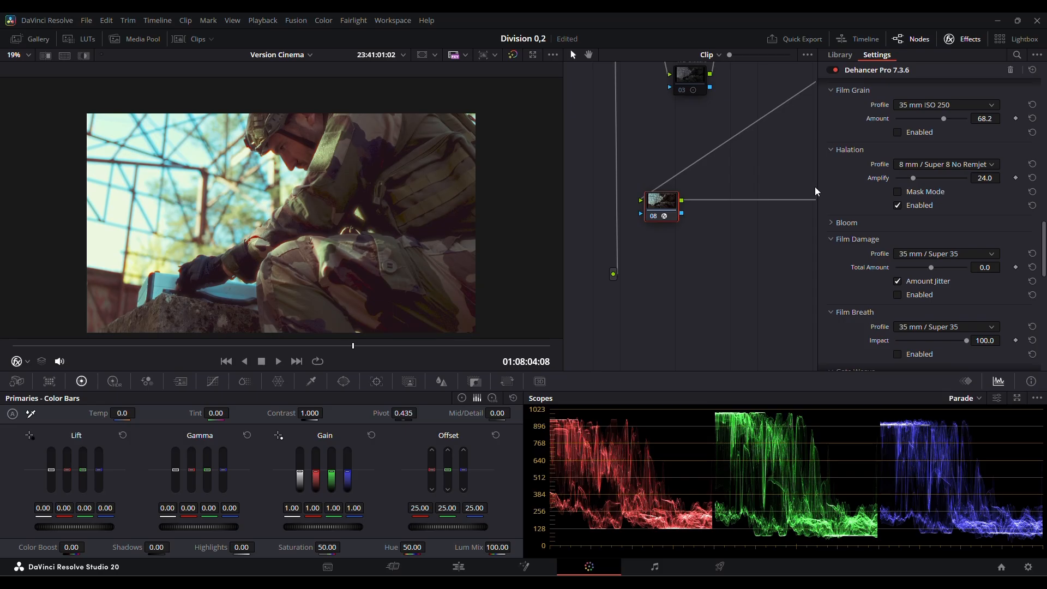
# Add a serial node after node 08 and apply the Resolve FX Halation effect to it.
pyautogui.hotkey('alt', 's')
pyautogui.click(1014, 57)
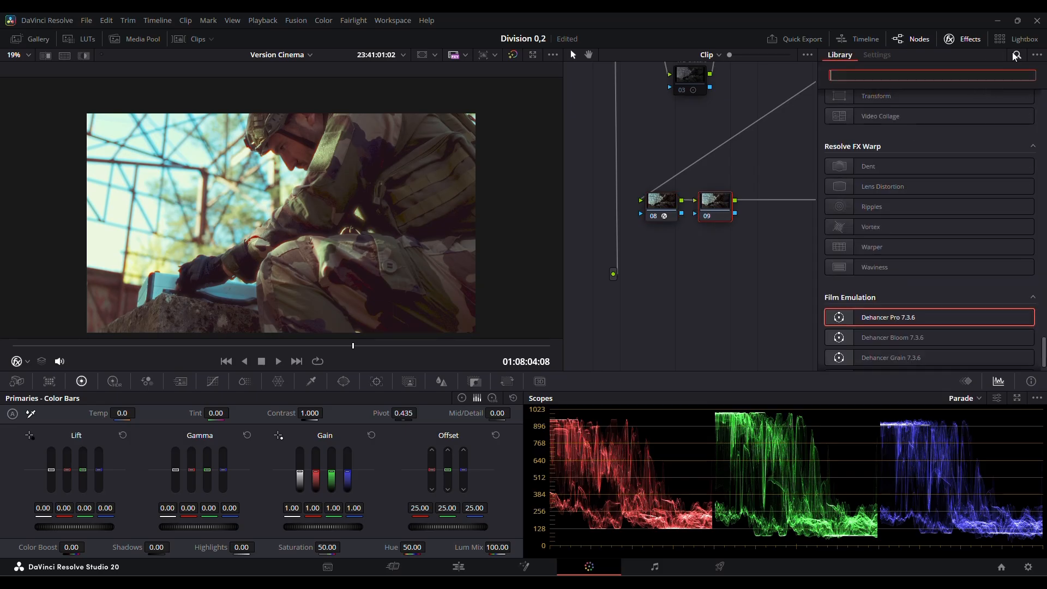
pyautogui.write('hal')
pyautogui.moveTo(901, 124); pyautogui.dragTo(711, 202)
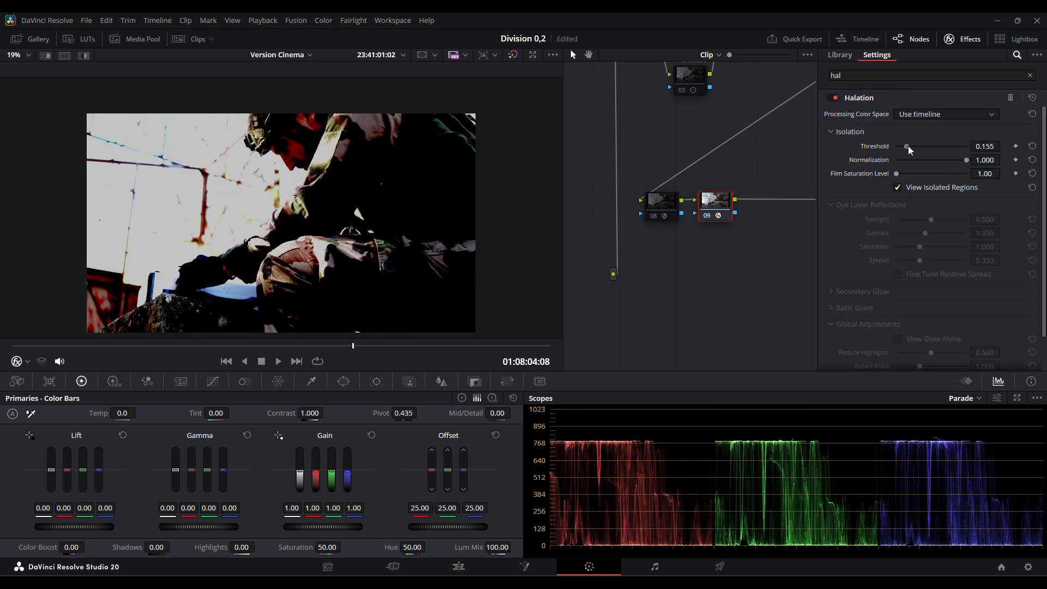
# Set the Halation threshold to 0.186, stop viewing isolated regions, and set the dye layer reflection strength to 0.899.
pyautogui.moveTo(907, 146); pyautogui.dragTo(910, 146)
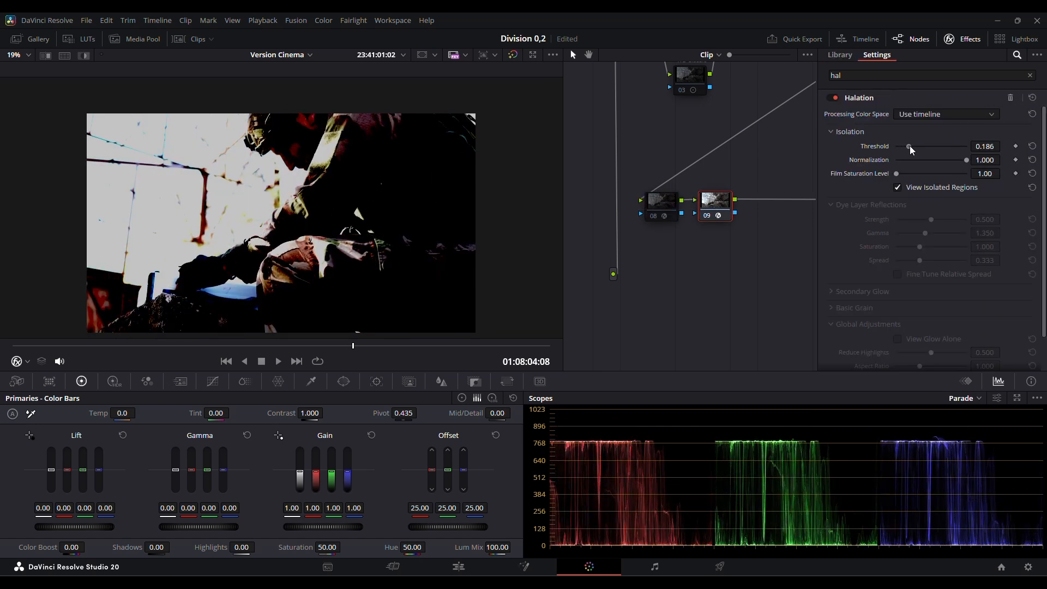
pyautogui.click(898, 187)
pyautogui.moveTo(925, 219); pyautogui.dragTo(964, 219)
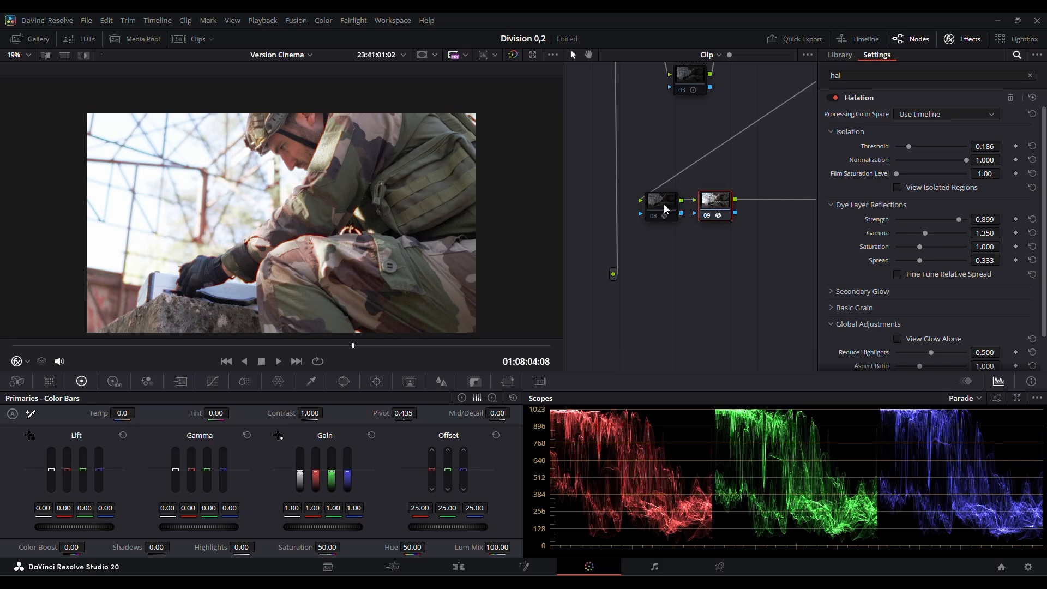
# Enable the Dehancer Pro node 08 and disable the Resolve Halation node 09.
pyautogui.click(663, 205)
pyautogui.hotkey('ctrl', 'd')
pyautogui.click(712, 209)
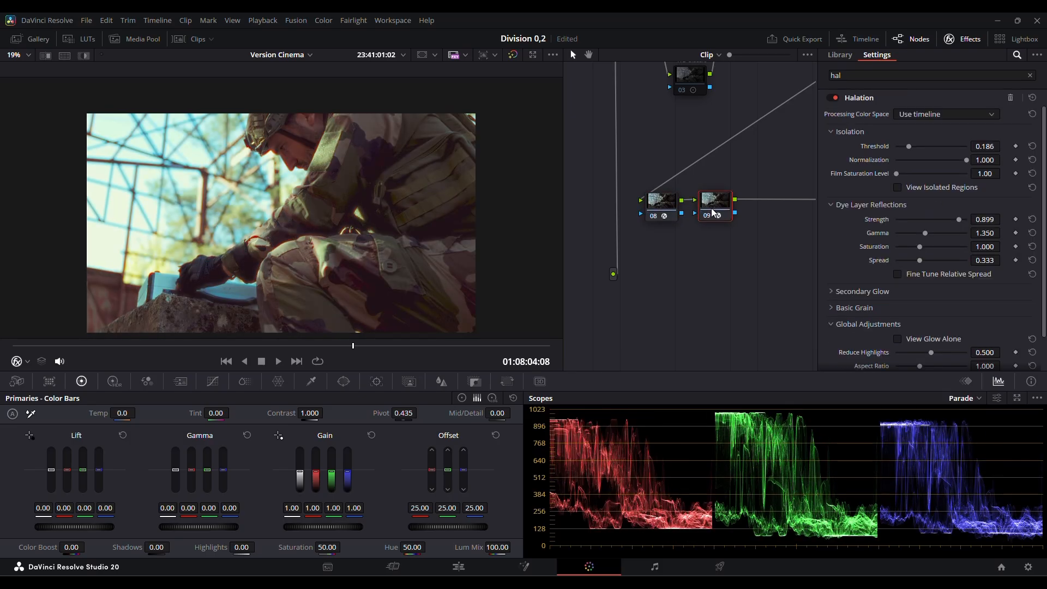
pyautogui.hotkey('ctrl', 'd')
pyautogui.scroll(4, 246, 199)
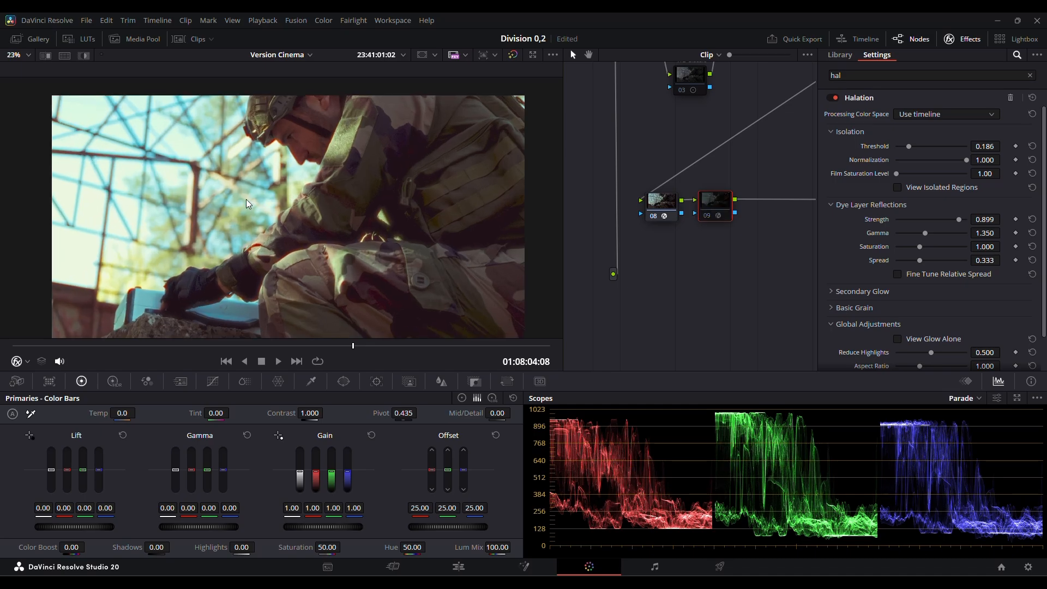
# Compare the Dehancer and Resolve halation looks by toggling nodes 08 and 09, leaving only node 08 enabled.
pyautogui.hotkey('ctrl', 'd')
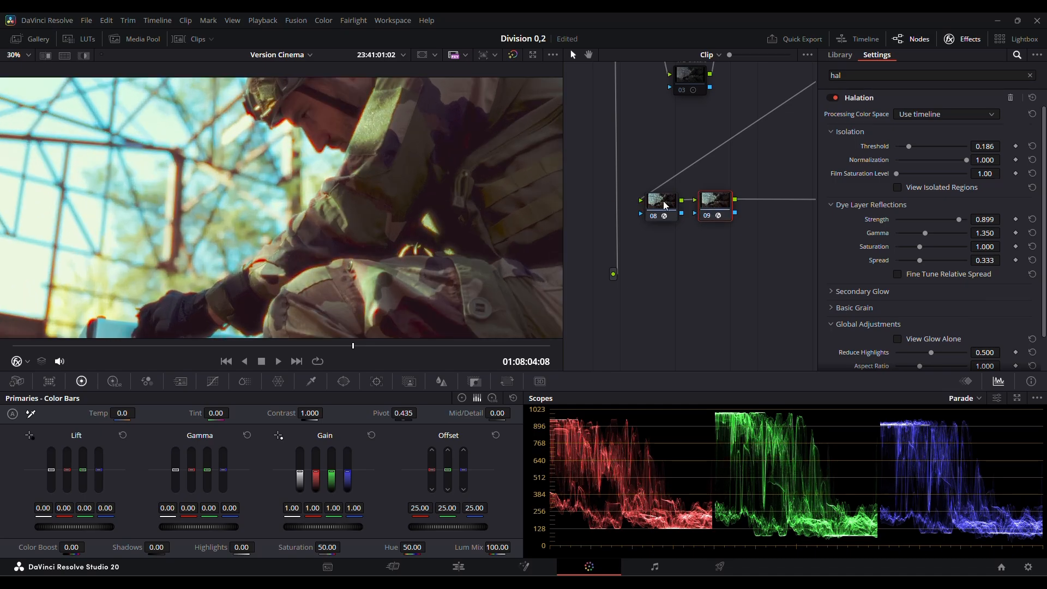
pyautogui.click(663, 205)
pyautogui.hotkey('ctrl', 'd')
pyautogui.hotkey('ctrl', 'd')
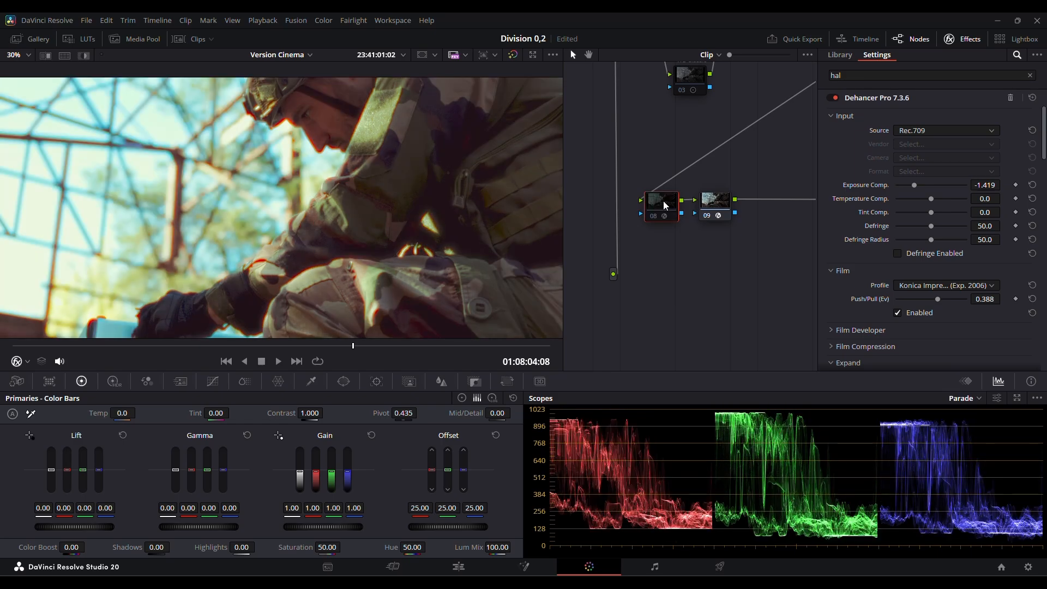
pyautogui.click(711, 202)
pyautogui.hotkey('ctrl', 'd')
pyautogui.click(660, 204)
pyautogui.hotkey('ctrl', 'd')
# Enable Overscan in Dehancer Pro with an exposure of -0.543 and a scale of 46.5.
pyautogui.scroll(-10, 884, 257)
pyautogui.scroll(-10, 887, 248)
pyautogui.scroll(2, 910, 235)
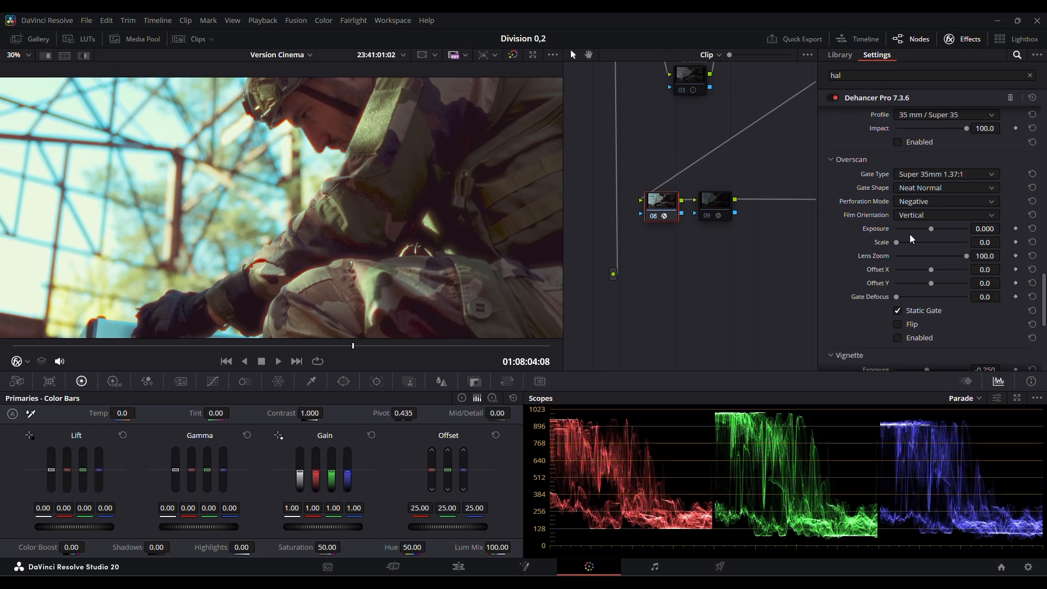
pyautogui.moveTo(929, 230)
pyautogui.mouseDown()
pyautogui.moveTo(953, 224)
pyautogui.moveTo(924, 239)
pyautogui.mouseUp()
pyautogui.moveTo(927, 236)
pyautogui.mouseDown()
pyautogui.moveTo(898, 225)
pyautogui.moveTo(931, 222)
pyautogui.moveTo(922, 224)
pyautogui.mouseUp()
pyautogui.scroll(-2, 304, 202)
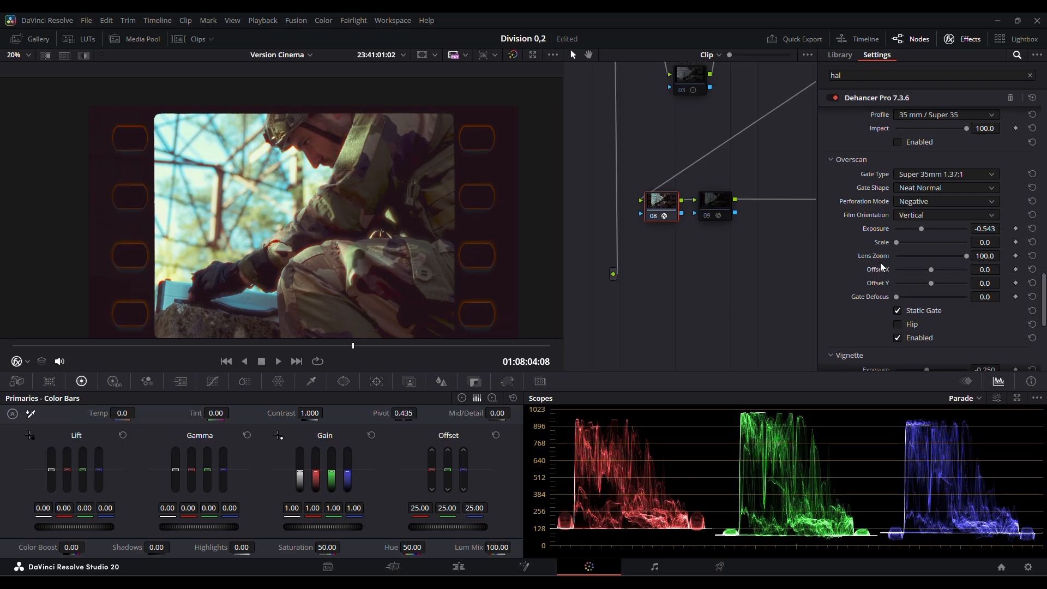
pyautogui.moveTo(898, 246); pyautogui.dragTo(927, 240)
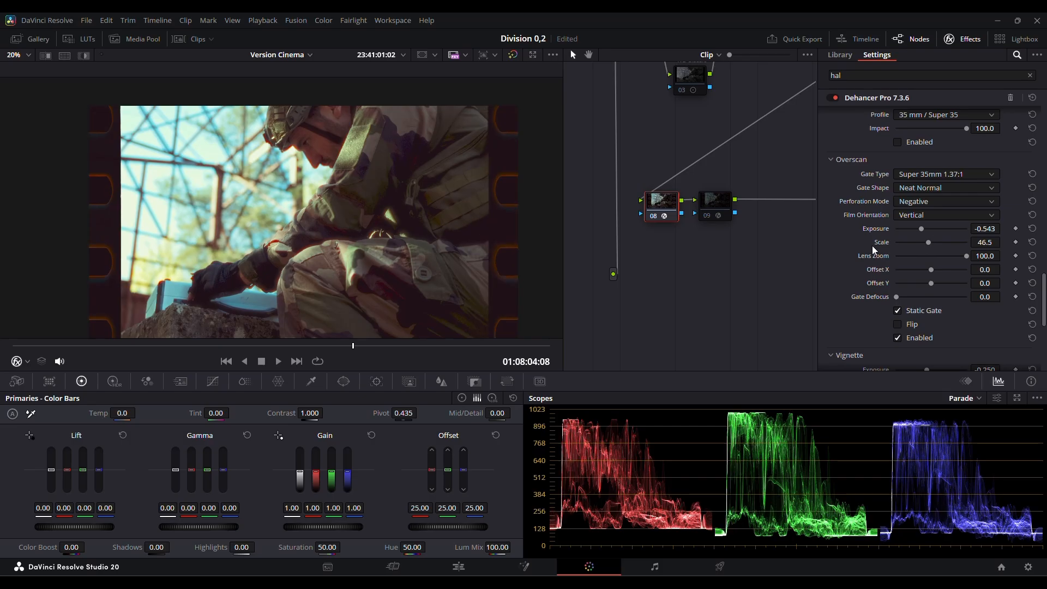
# Add a serial node after node 08 and clear the effects library search.
pyautogui.scroll(-3, 872, 246)
pyautogui.scroll(3, 871, 247)
pyautogui.hotkey('alt', 's')
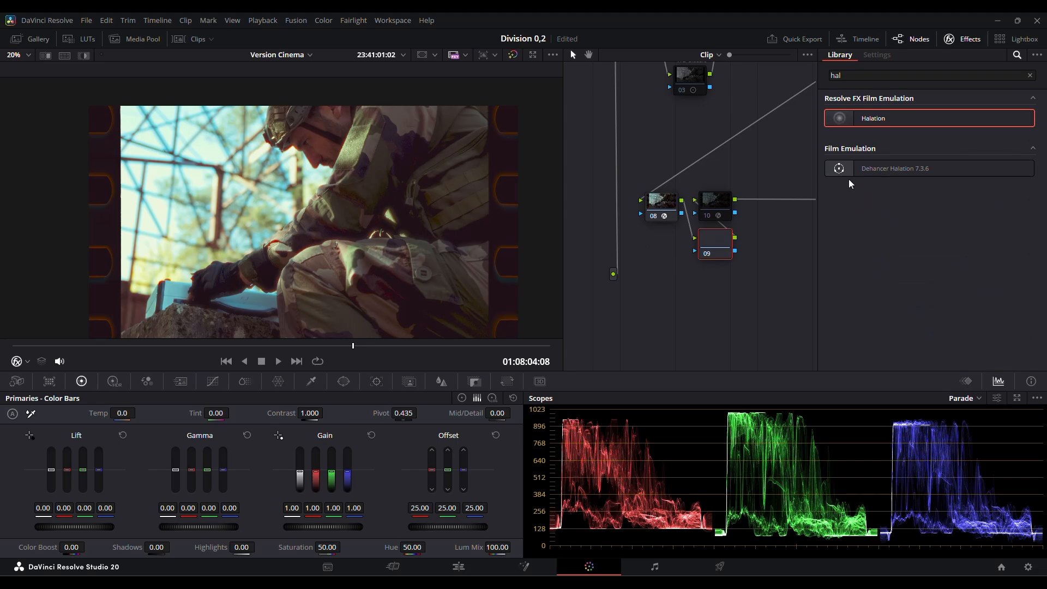
pyautogui.click(1030, 75)
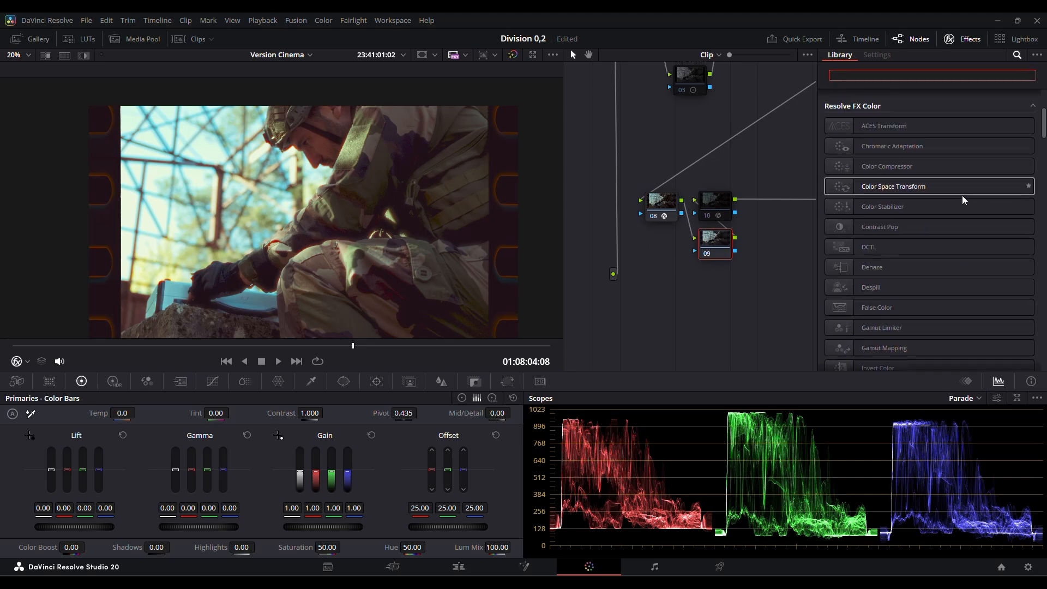
pyautogui.scroll(-10, 927, 197)
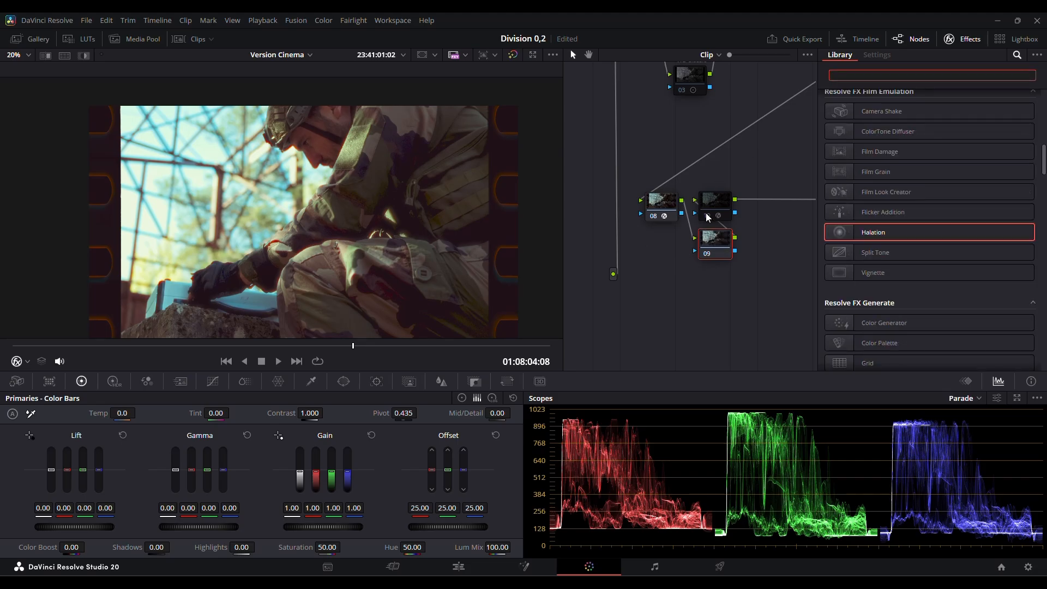
# Set node 08's overscan gate type to Super 8mm 1.33:1 and disable Overscan.
pyautogui.click(663, 204)
pyautogui.click(933, 173)
pyautogui.click(932, 188)
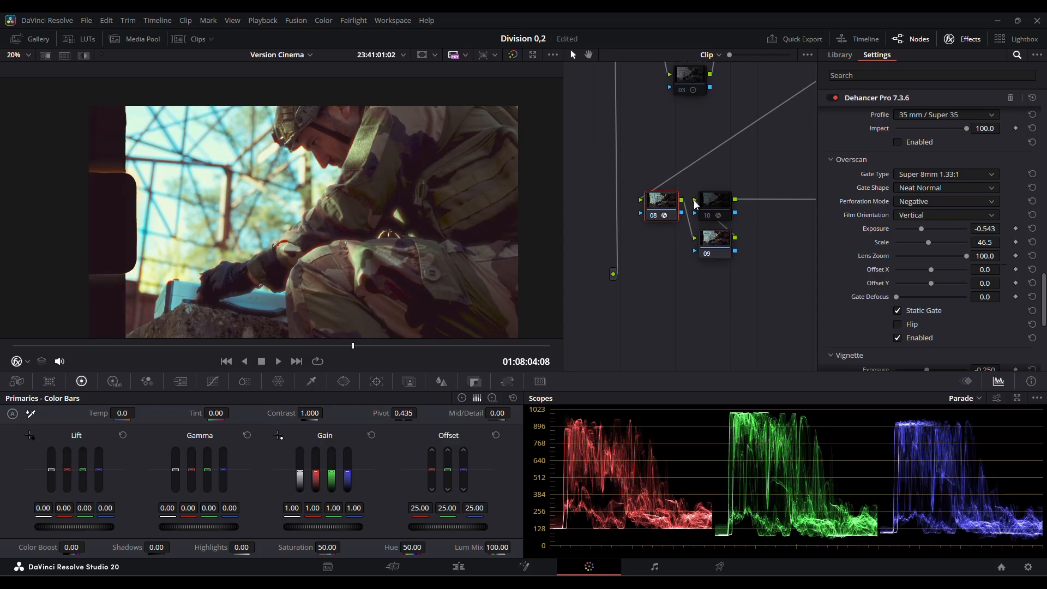
pyautogui.click(920, 339)
# Preview the False Color IRE and Clipping Indication monitor overlays, and turn both off again.
pyautogui.scroll(-6, 905, 308)
pyautogui.click(848, 254)
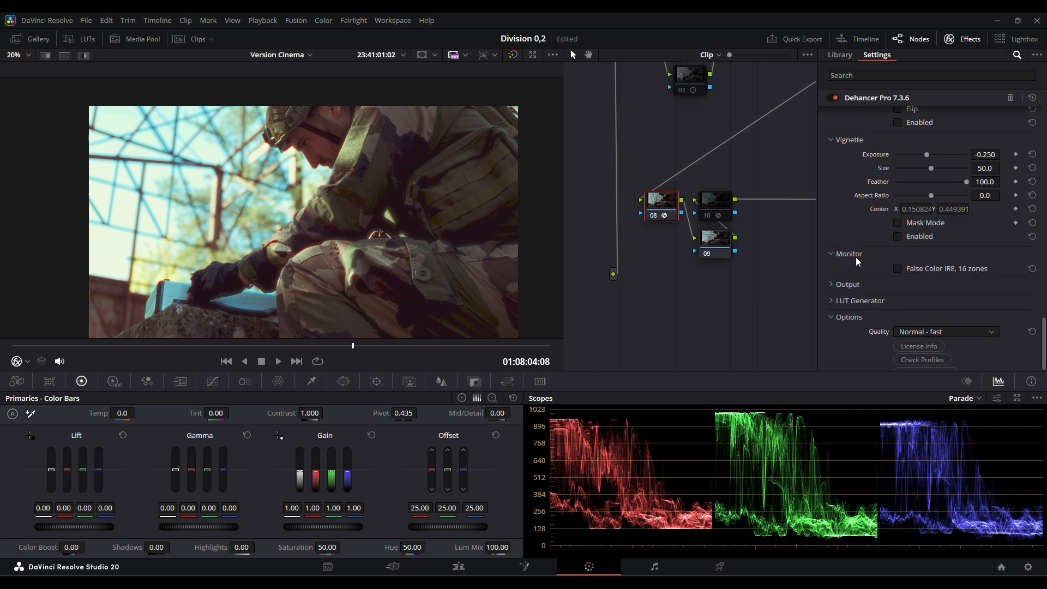
pyautogui.scroll(-1, 883, 245)
pyautogui.click(905, 242)
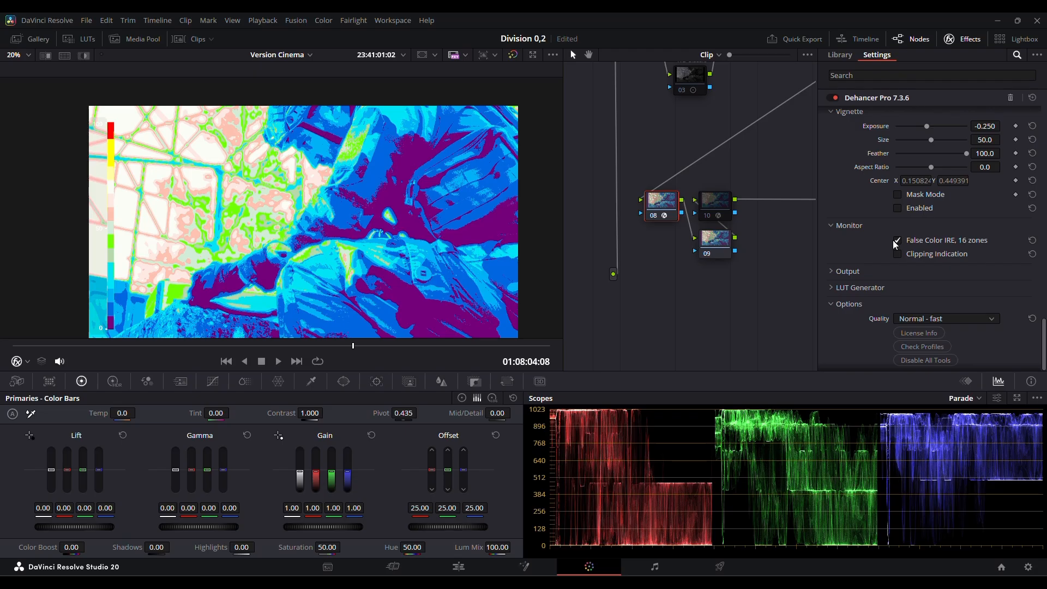
pyautogui.click(897, 254)
pyautogui.click(897, 241)
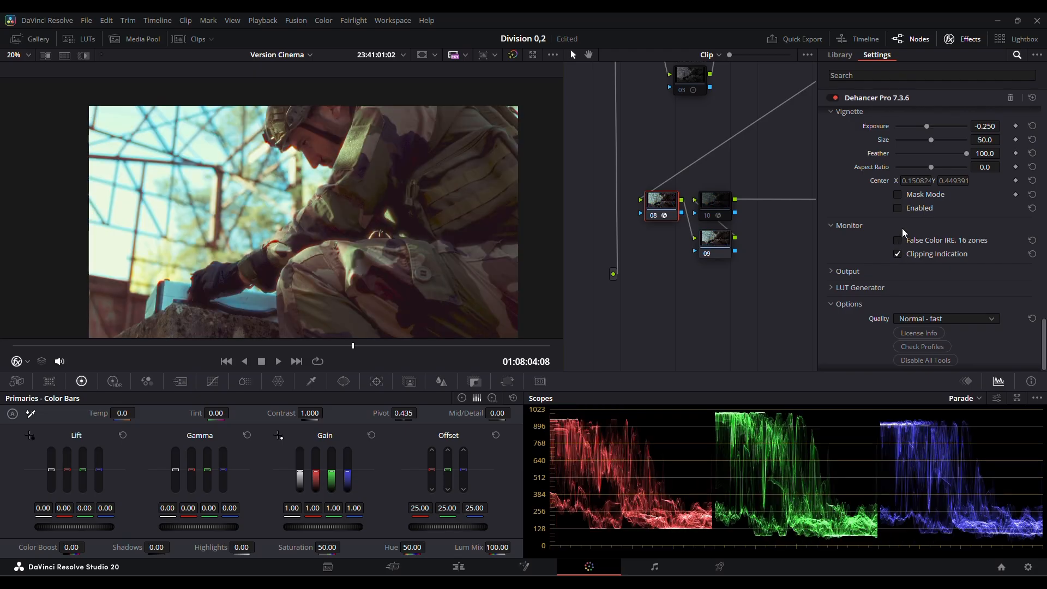
pyautogui.scroll(-1, 879, 213)
pyautogui.click(838, 254)
# Examine Dehancer Pro's Output and LUT Generator settings, including the available LUT sizes.
pyautogui.click(857, 269)
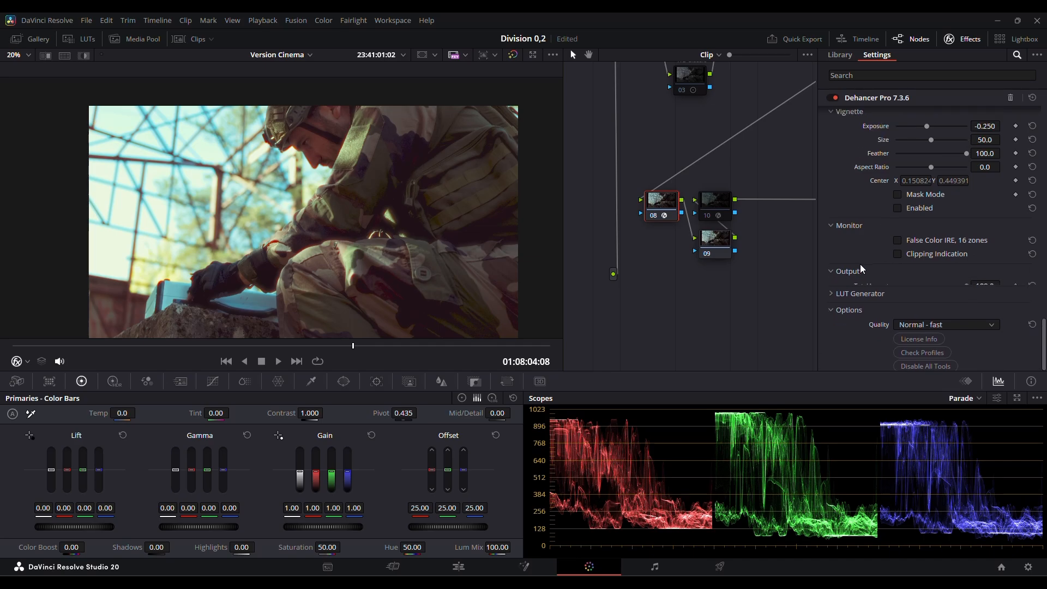
pyautogui.click(859, 298)
pyautogui.click(840, 270)
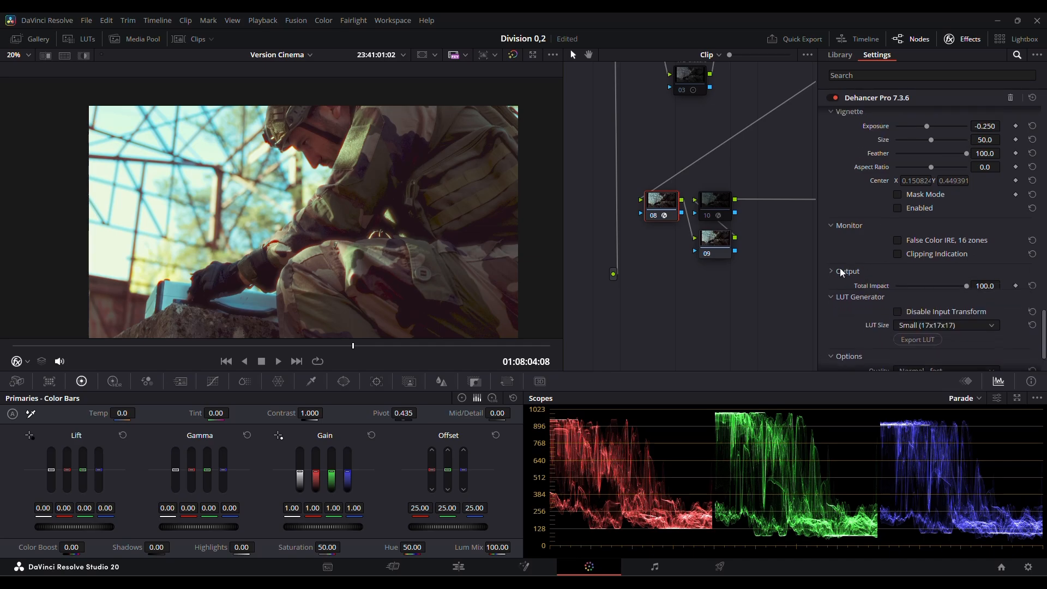
pyautogui.scroll(-1, 850, 270)
pyautogui.click(912, 263)
pyautogui.click(929, 272)
pyautogui.click(927, 271)
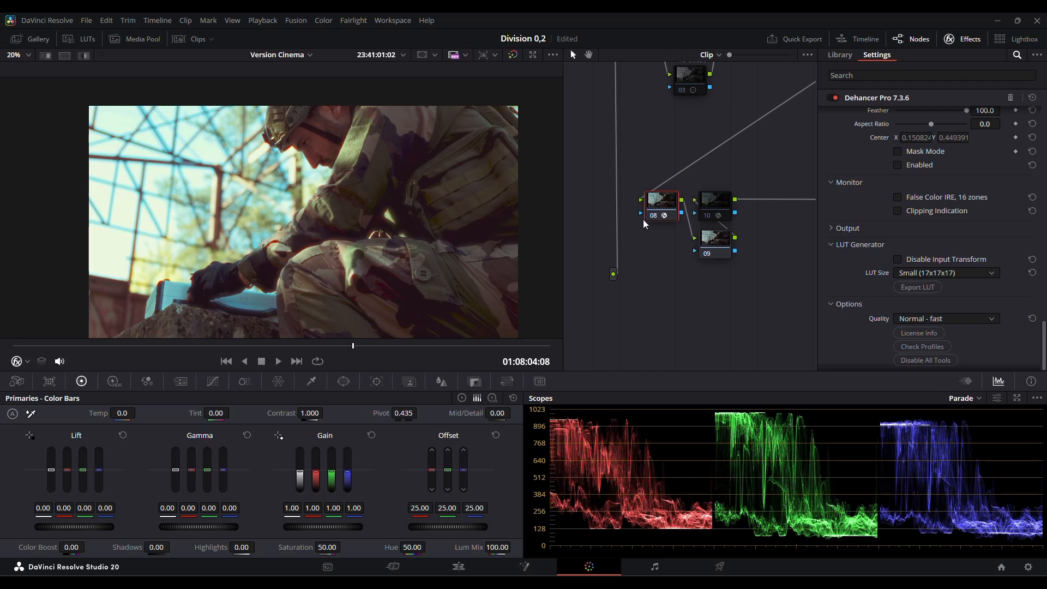
# Apply the Dehancer Grain 7.3.6 effect to the new node 09 below the disabled halation node.
pyautogui.click(714, 240)
pyautogui.scroll(-10, 875, 288)
pyautogui.scroll(-15, 876, 288)
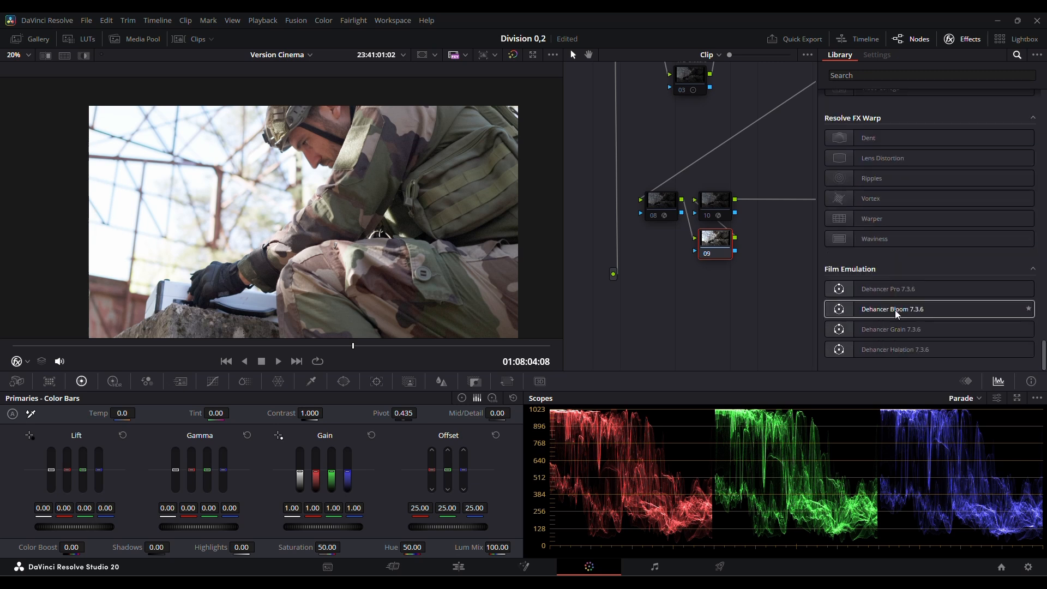
pyautogui.moveTo(899, 332); pyautogui.dragTo(722, 238)
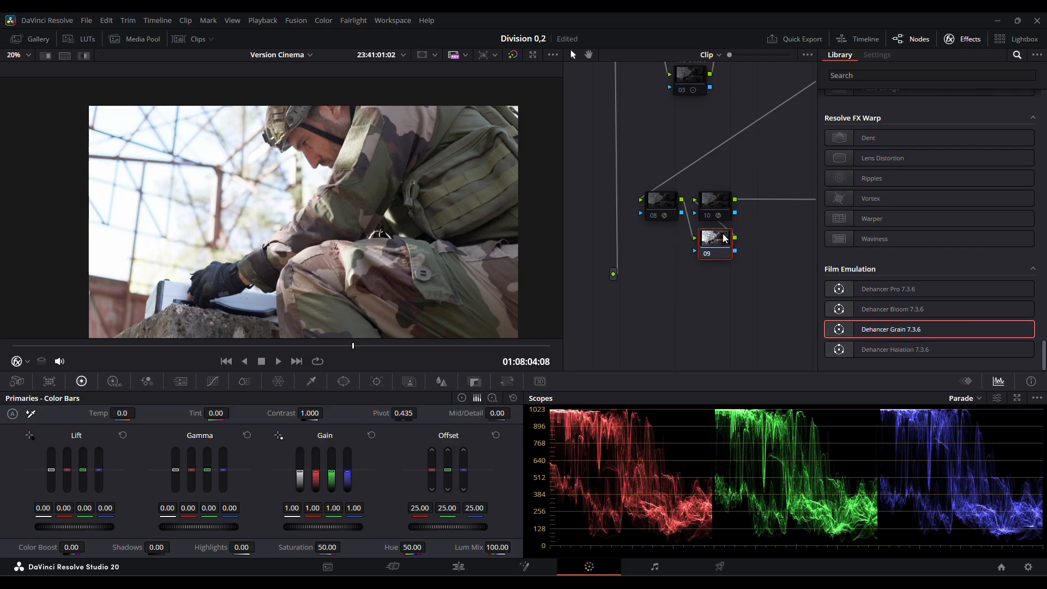
pyautogui.moveTo(725, 238); pyautogui.dragTo(725, 238)
pyautogui.moveTo(710, 135); pyautogui.dragTo(654, 239)
pyautogui.moveTo(708, 171); pyautogui.dragTo(595, 219)
pyautogui.moveTo(653, 136); pyautogui.dragTo(785, 202)
pyautogui.hotkey('shift', 'd')
pyautogui.moveTo(702, 191); pyautogui.dragTo(779, 101)
# Check the license information of the Dehancer Grain effect on node 09 and close its window.
pyautogui.click(678, 281)
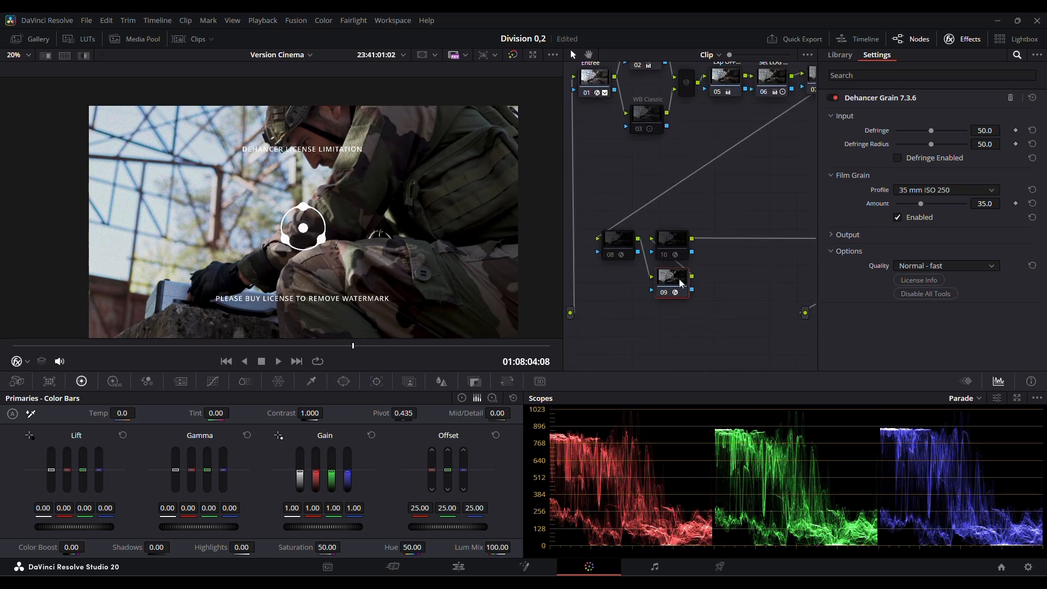
pyautogui.click(920, 280)
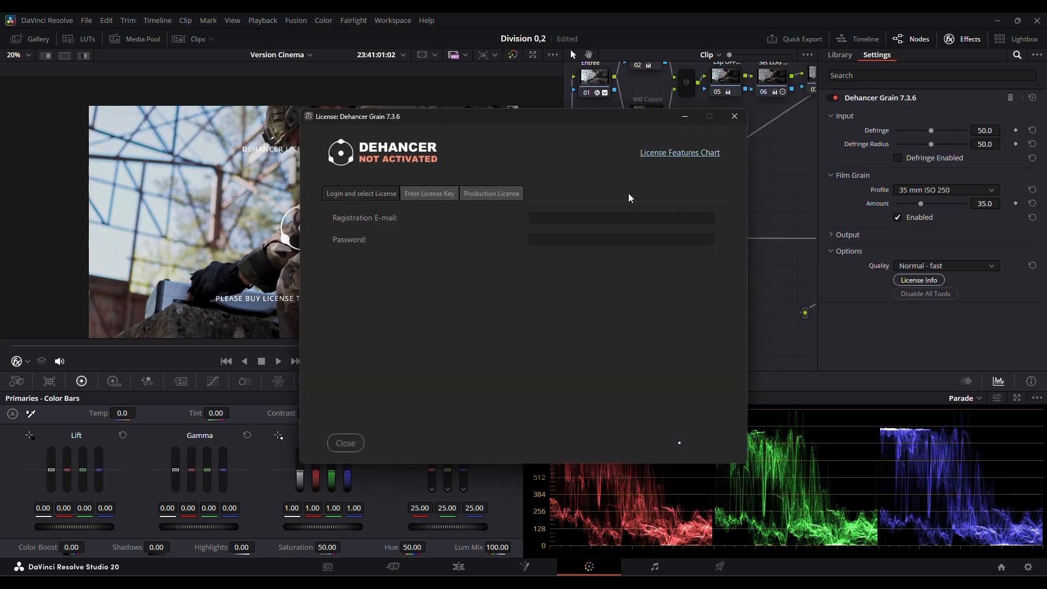
pyautogui.click(734, 116)
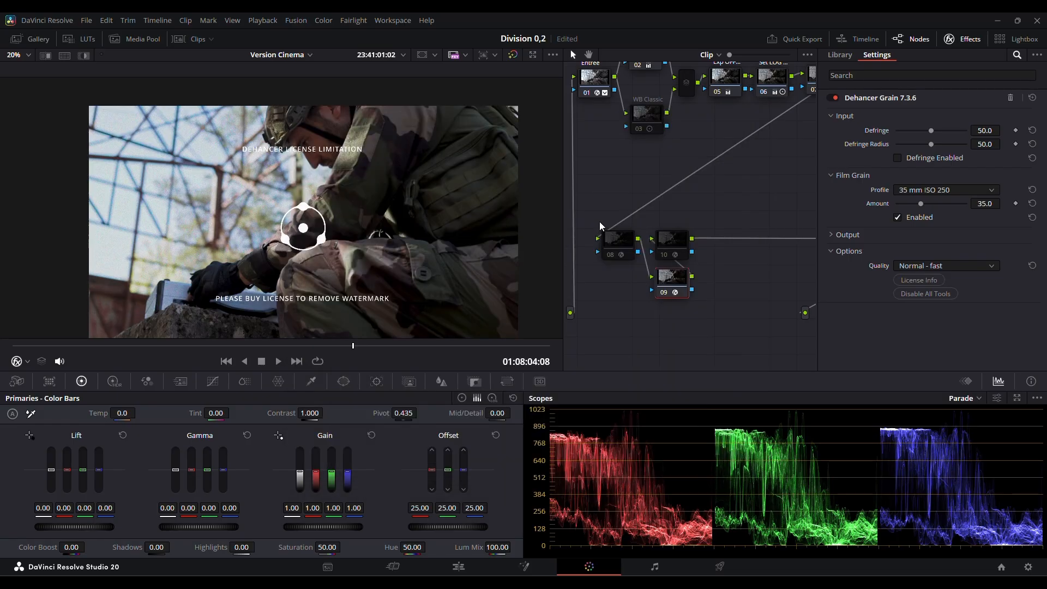
# Enable the Dehancer Pro node 08 and disable the Dehancer Grain node 09.
pyautogui.click(625, 246)
pyautogui.hotkey('ctrl', 'd')
pyautogui.click(675, 281)
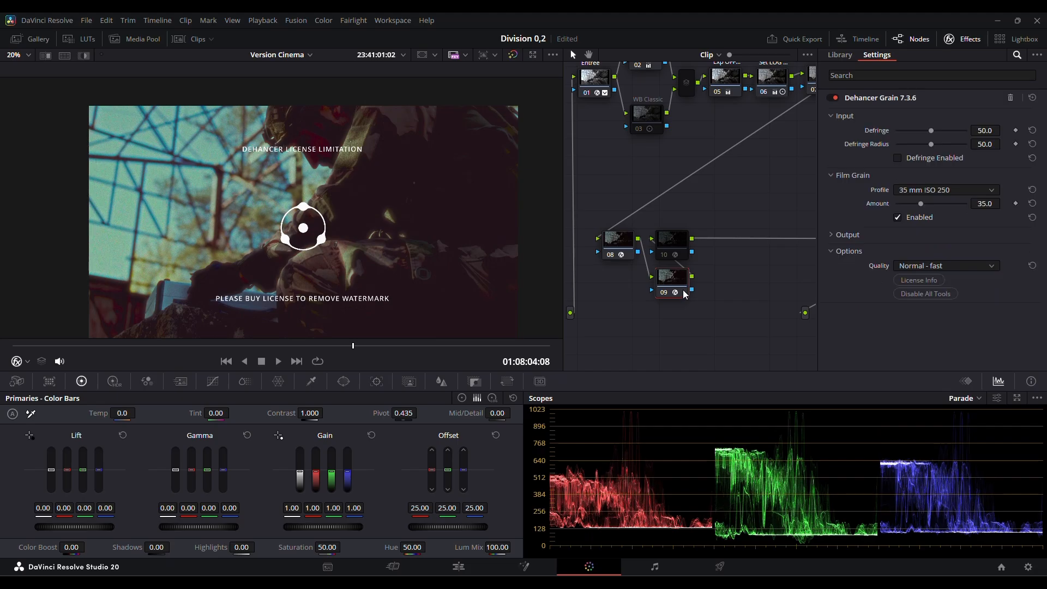
pyautogui.hotkey('ctrl', 'd')
# Look through the Dehancer Pro settings of node 08 and hide the stills gallery.
pyautogui.click(618, 242)
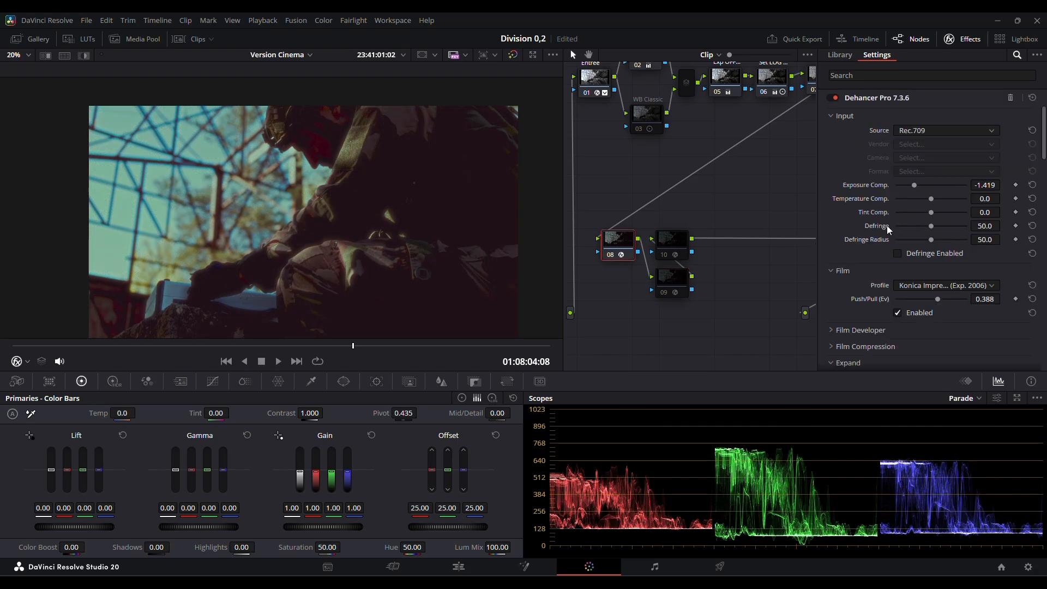
pyautogui.scroll(-1, 888, 228)
pyautogui.scroll(-8, 887, 228)
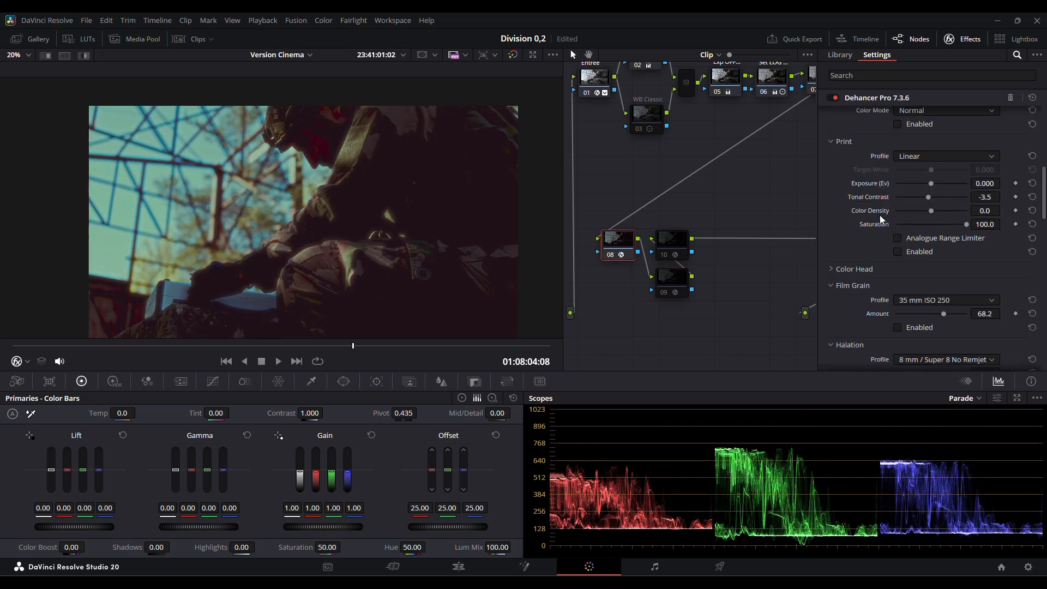
pyautogui.scroll(10, 881, 219)
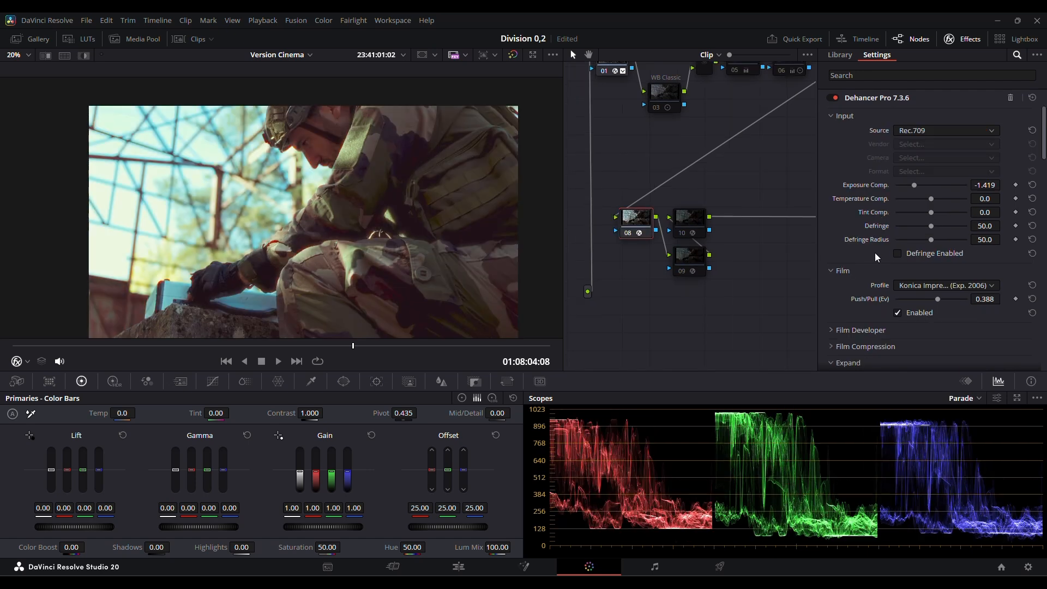
pyautogui.scroll(-7, 879, 240)
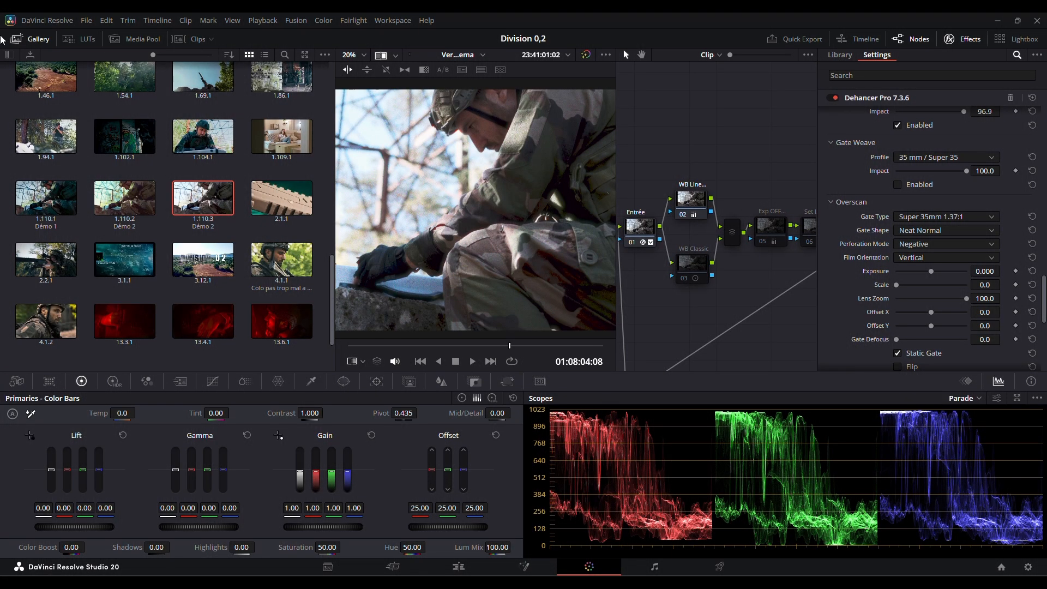
pyautogui.click(31, 39)
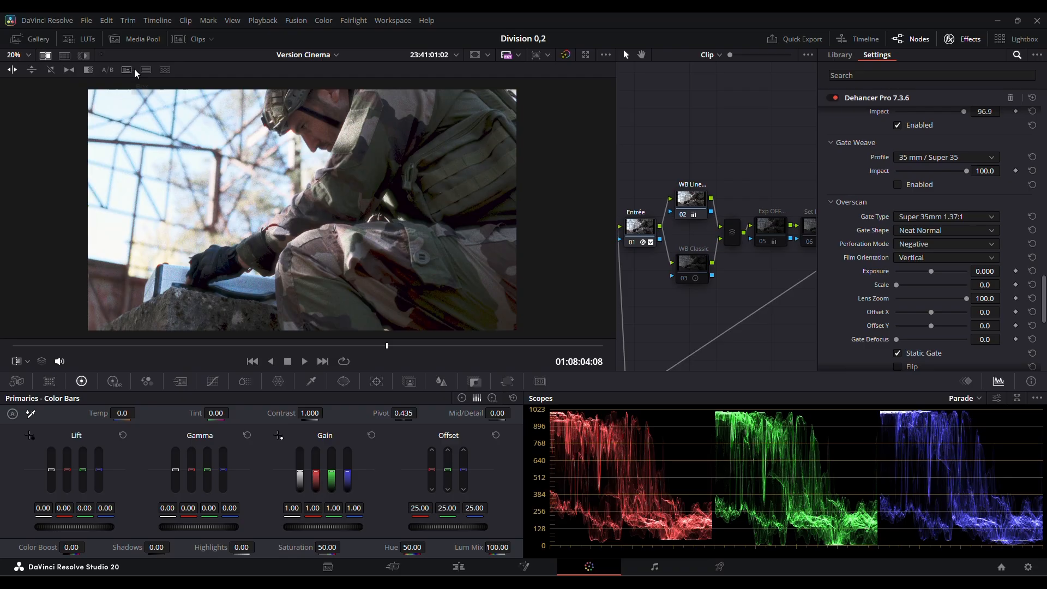
# Compare the Dehancer Pro grade with the reference still by moving the wipe boundary across the soldier shot.
pyautogui.scroll(1, 326, 228)
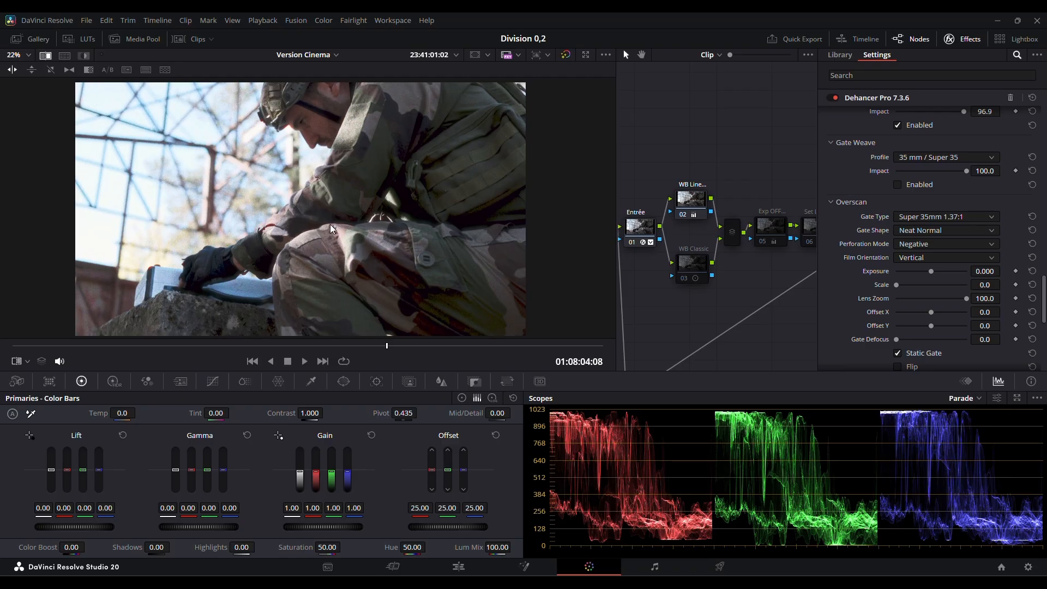
pyautogui.scroll(-1, 325, 228)
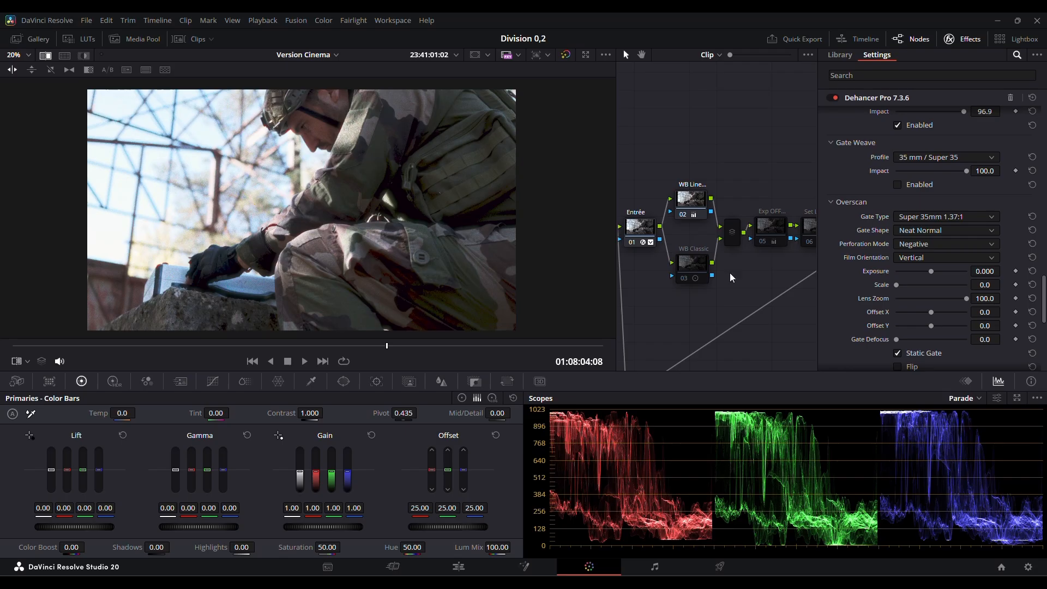
pyautogui.scroll(-5, 733, 278)
pyautogui.scroll(-1, 718, 184)
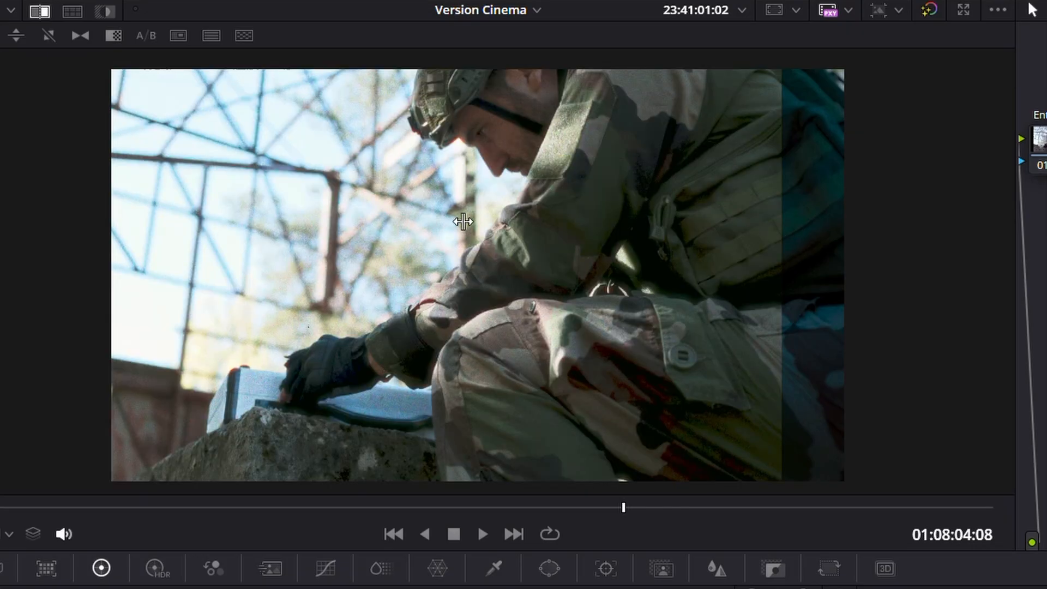
pyautogui.moveTo(270, 225); pyautogui.dragTo(845, 268)
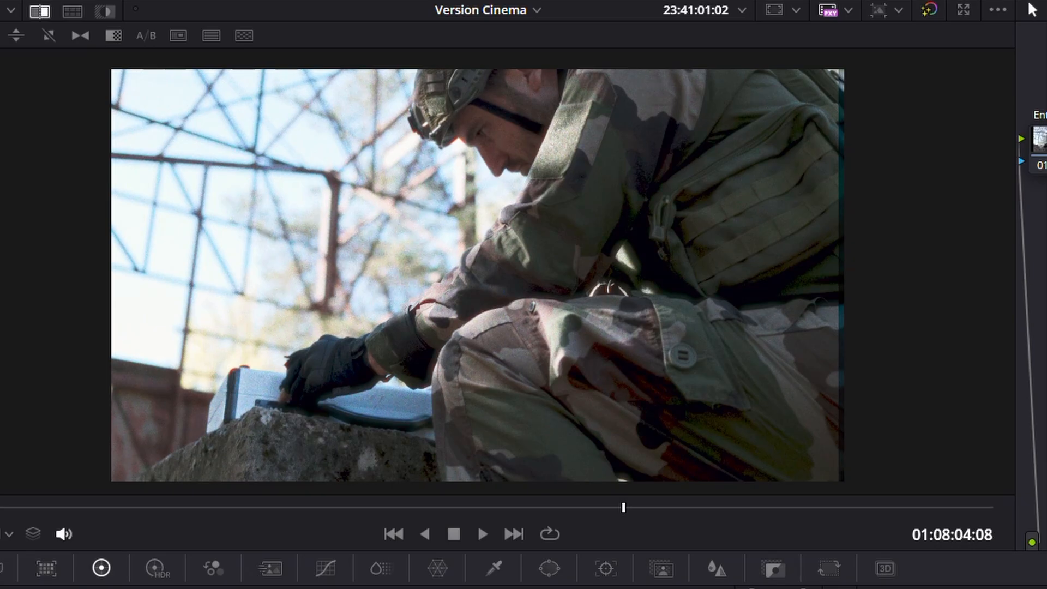
# Darken the grade of the soldier shot and compare it with the reference still by wiping back and forth across the image.
pyautogui.click(1027, 449)
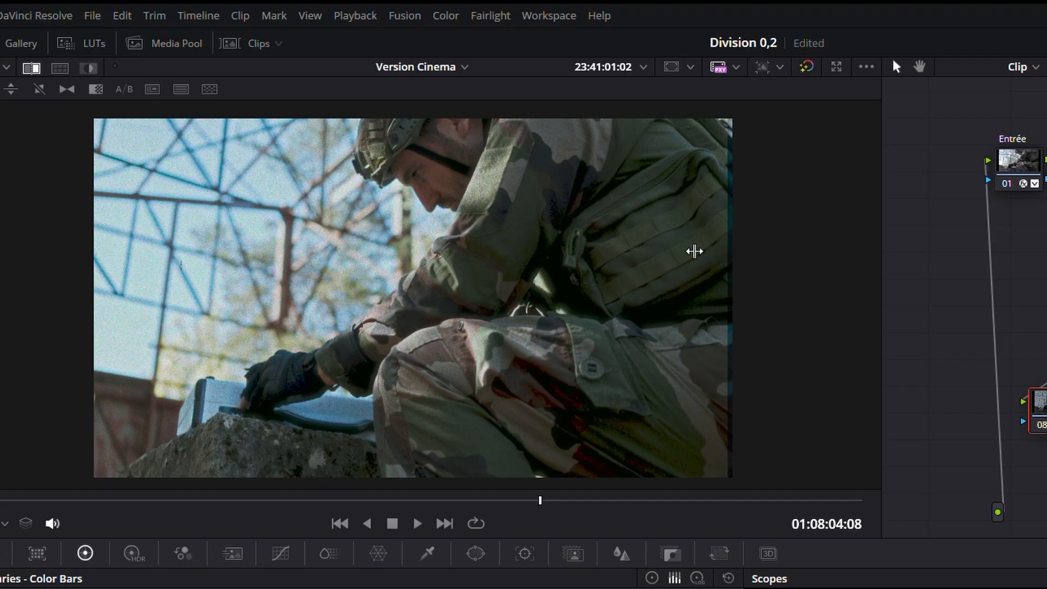
pyautogui.moveTo(523, 257); pyautogui.dragTo(472, 263)
pyautogui.moveTo(637, 266); pyautogui.dragTo(324, 276)
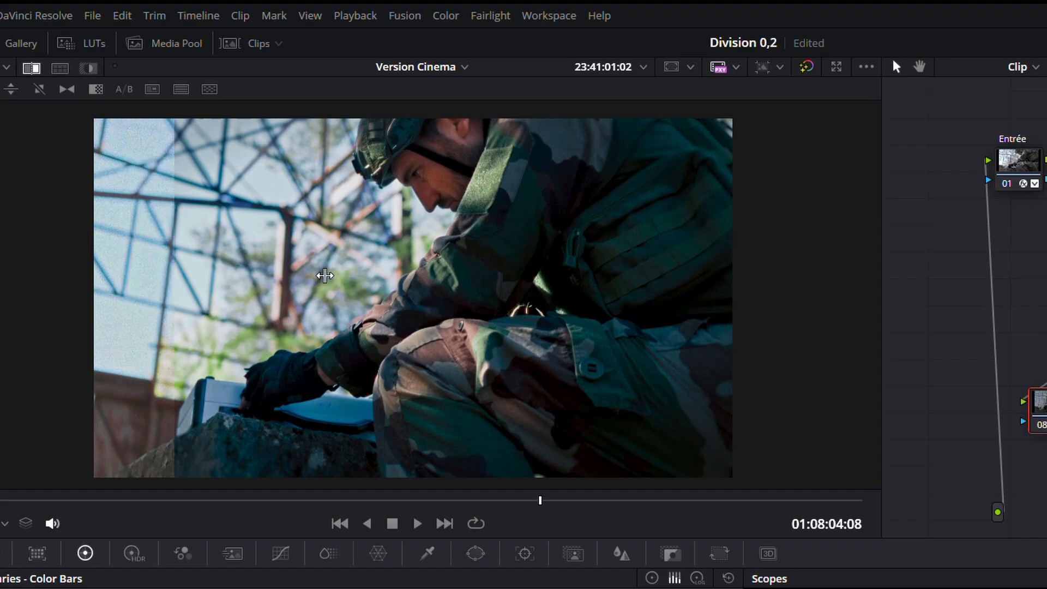
pyautogui.moveTo(517, 276); pyautogui.dragTo(618, 279)
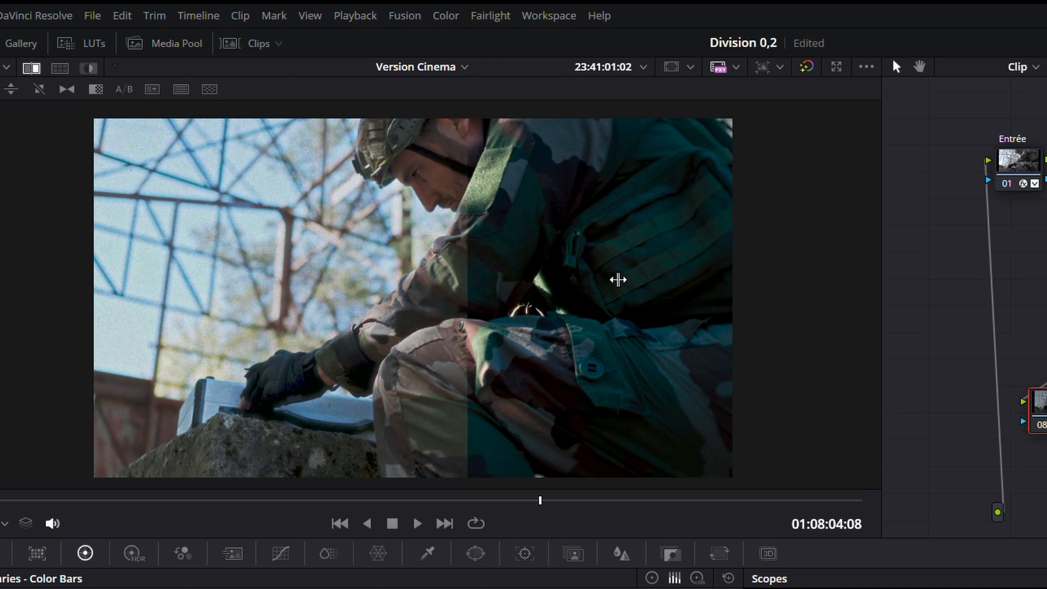
pyautogui.moveTo(642, 280); pyautogui.dragTo(664, 280)
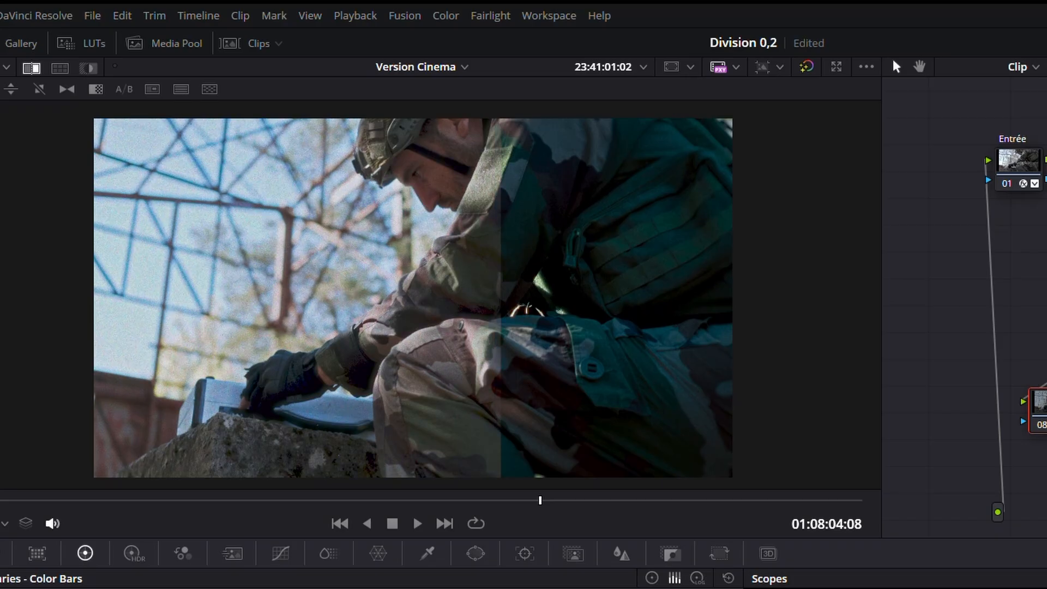
# Deepen the shadows of the soldier shot and wipe across it again to compare with the reference still.
pyautogui.moveTo(998, 294); pyautogui.dragTo(814, 349)
pyautogui.click(801, 155)
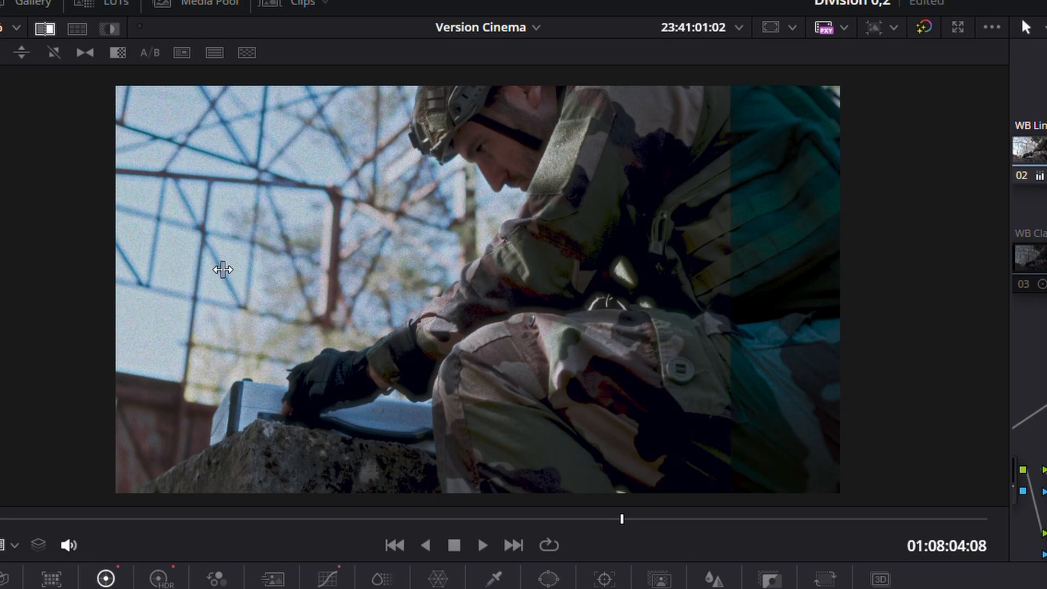
pyautogui.moveTo(222, 269); pyautogui.dragTo(728, 287)
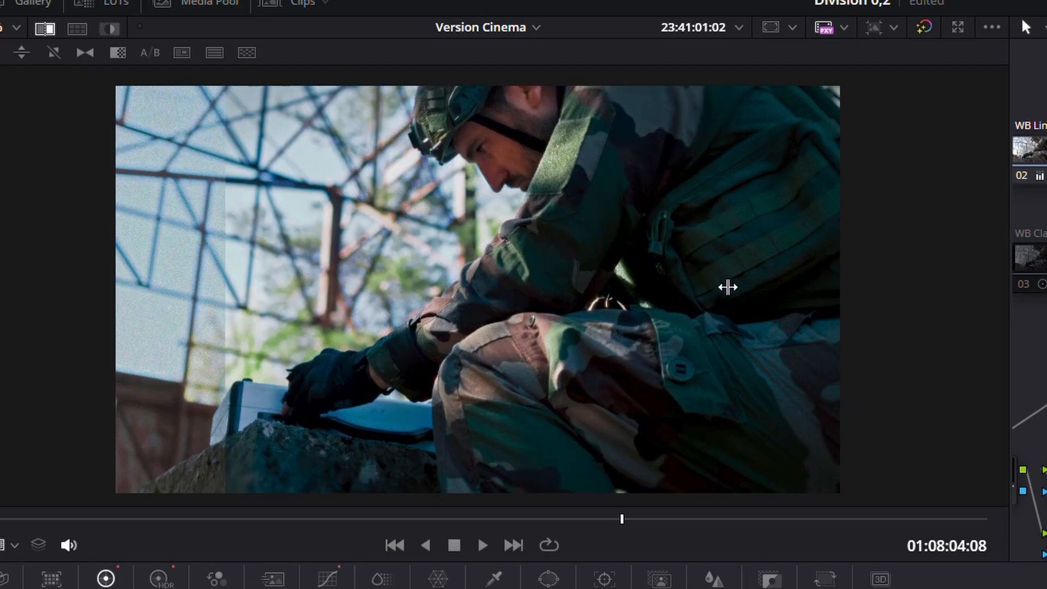